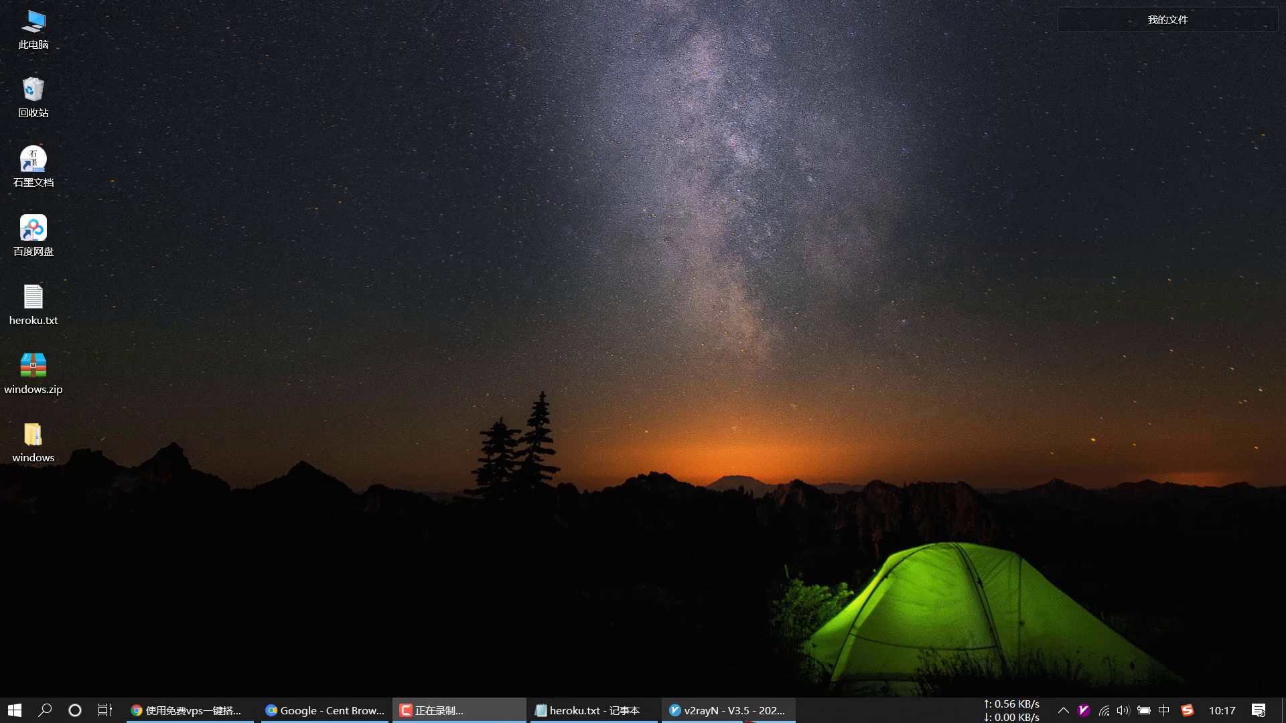
# - Switch to v2rayN and set the 美国 server at 104.17.184.22 as the active server
pyautogui.click(727, 711)
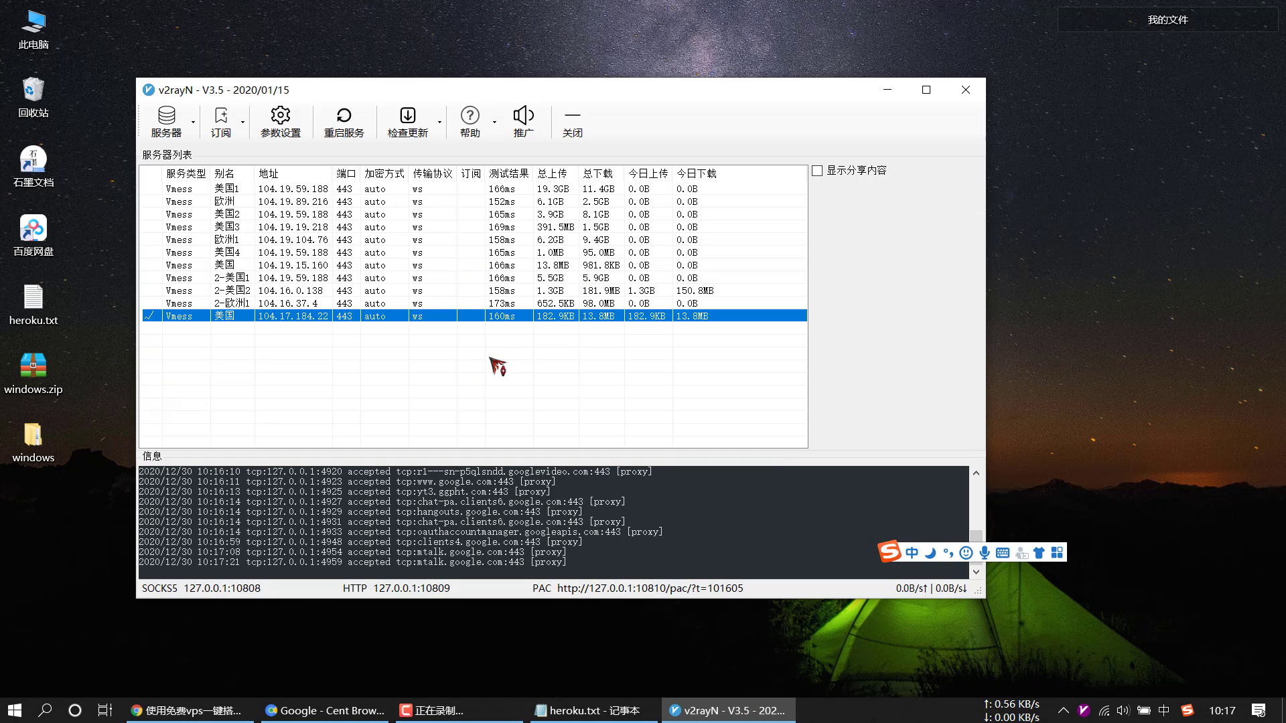
pyautogui.rightClick(482, 315)
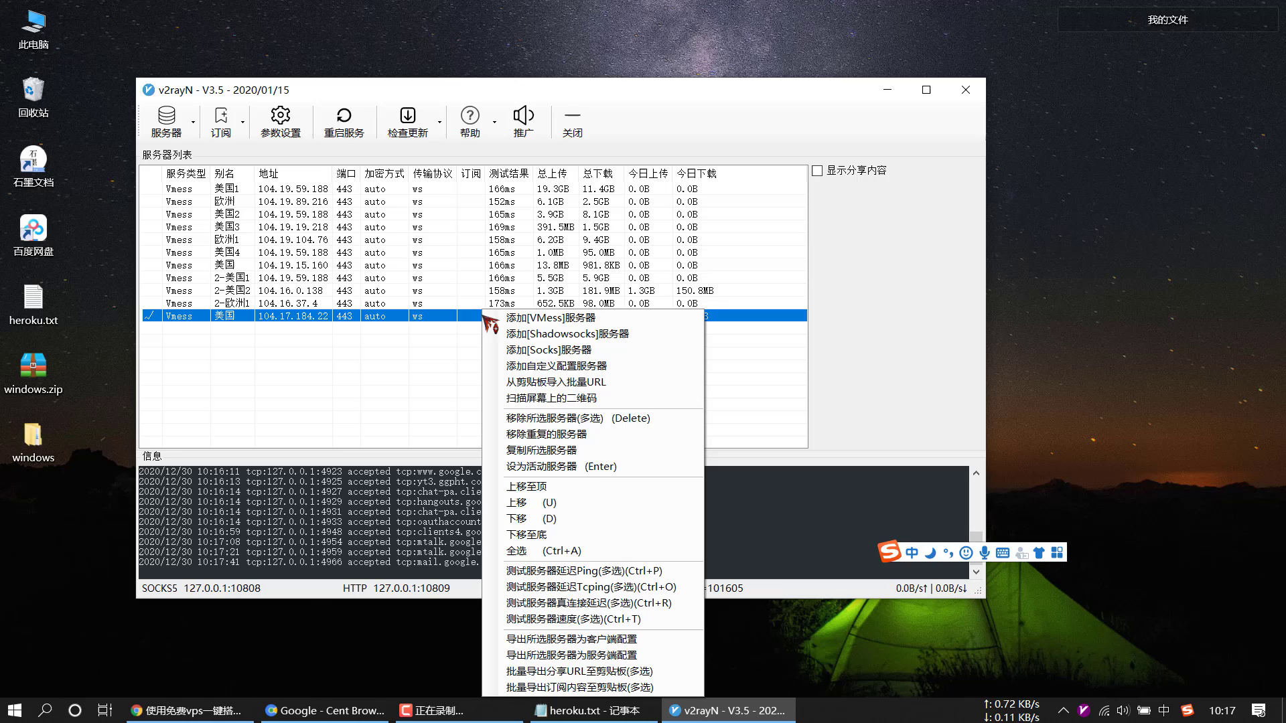
pyautogui.click(589, 467)
# - Switch to Chrome and open youtube.com in a new tab
pyautogui.click(223, 712)
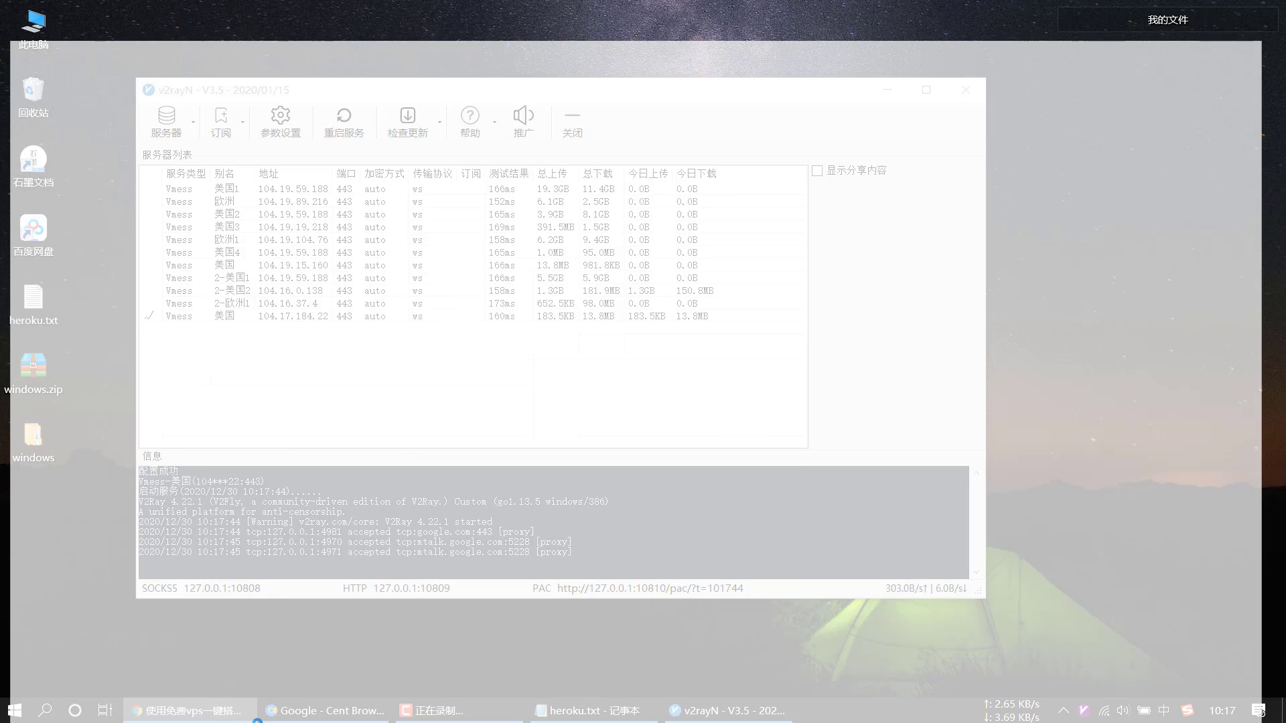
pyautogui.click(226, 14)
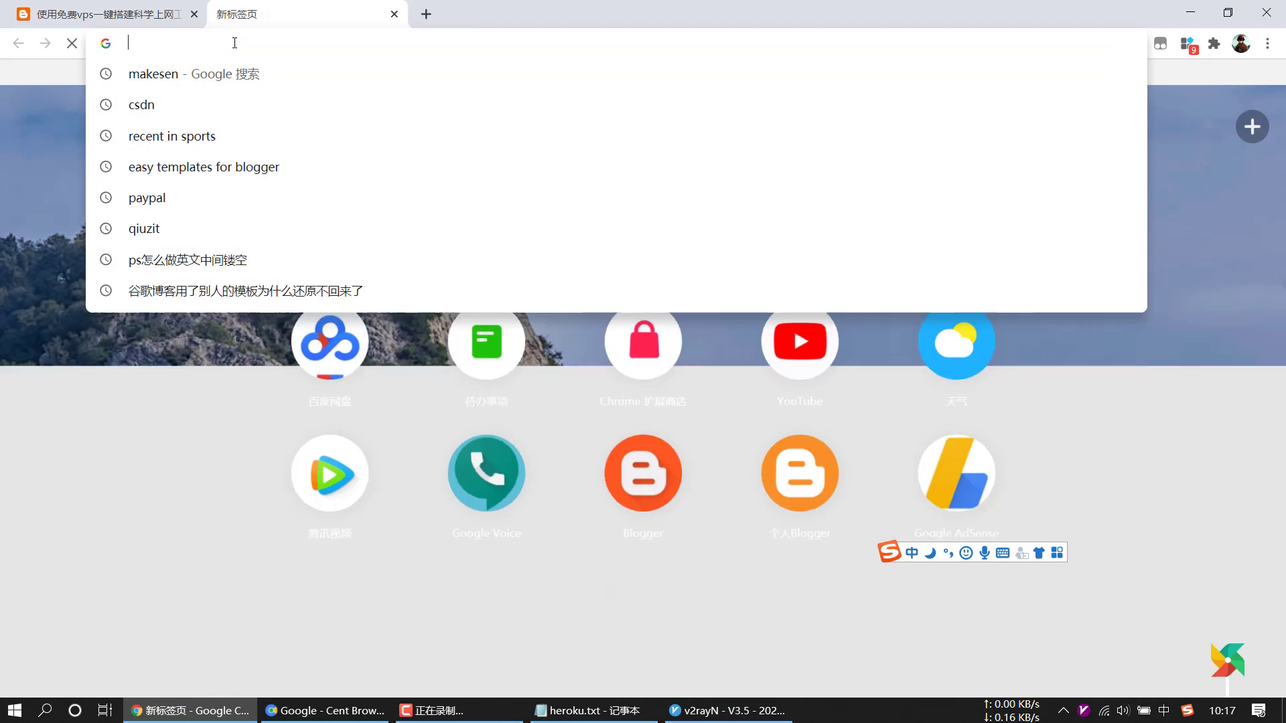
pyautogui.write('youtube')
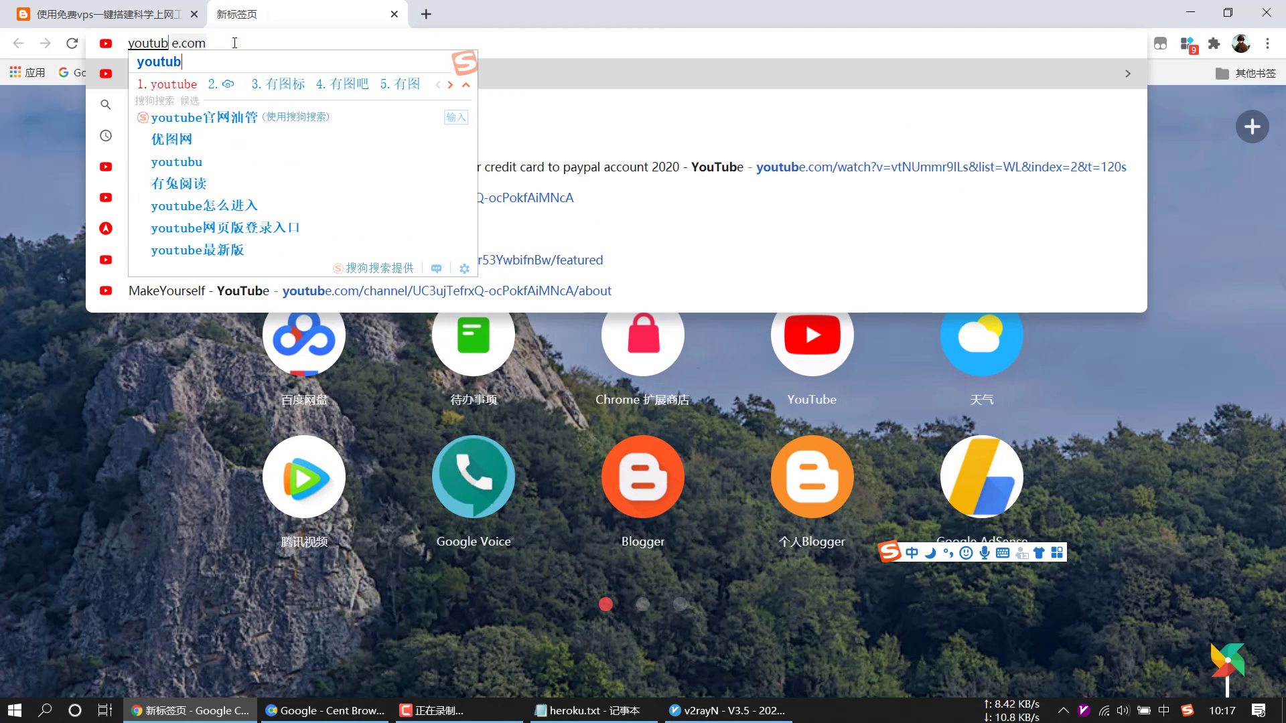
pyautogui.press('shift')
pyautogui.press('Return')
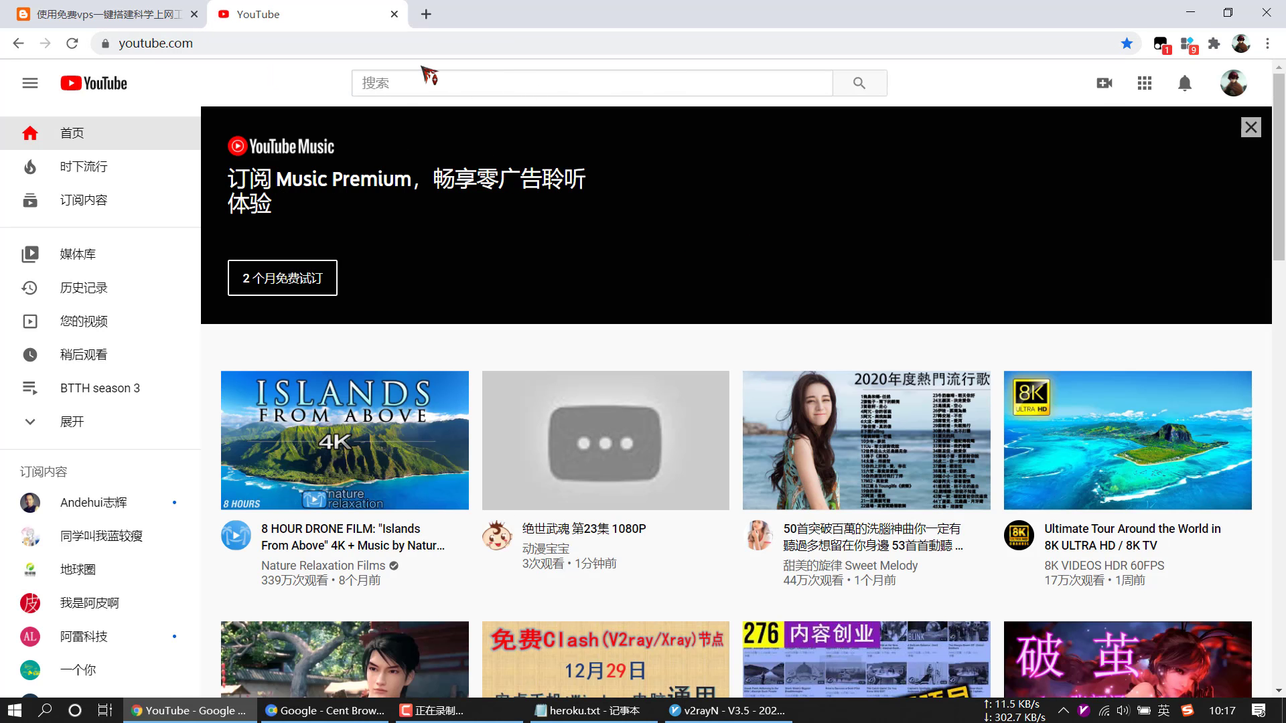
# - Search YouTube for "4k" and open the 4K Corsica video from the results
pyautogui.click(526, 87)
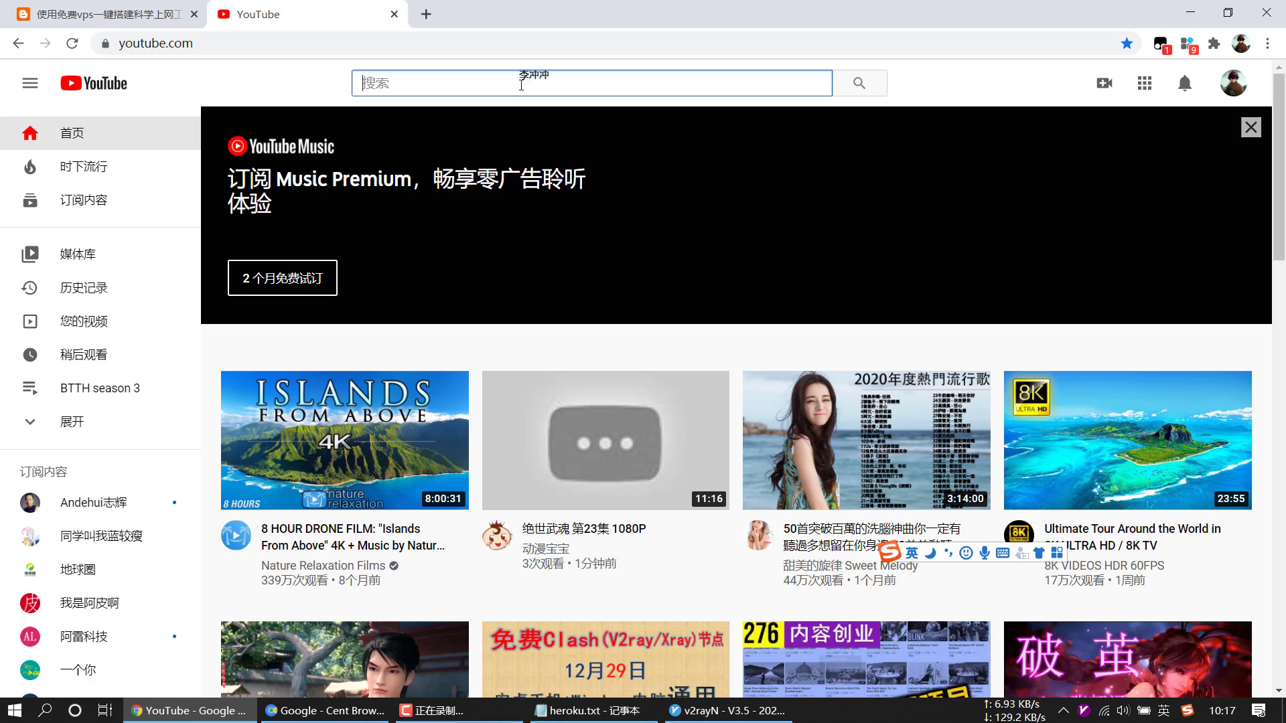
pyautogui.write('4k')
pyautogui.press('Return')
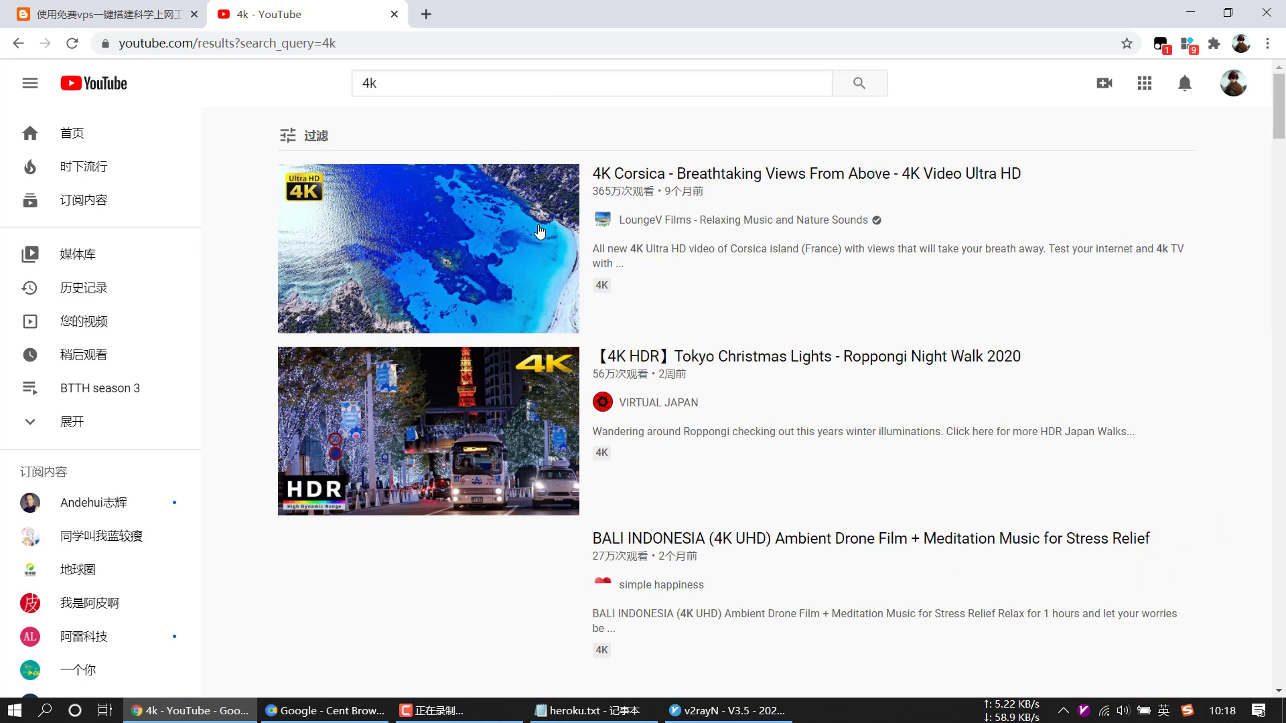
pyautogui.click(673, 190)
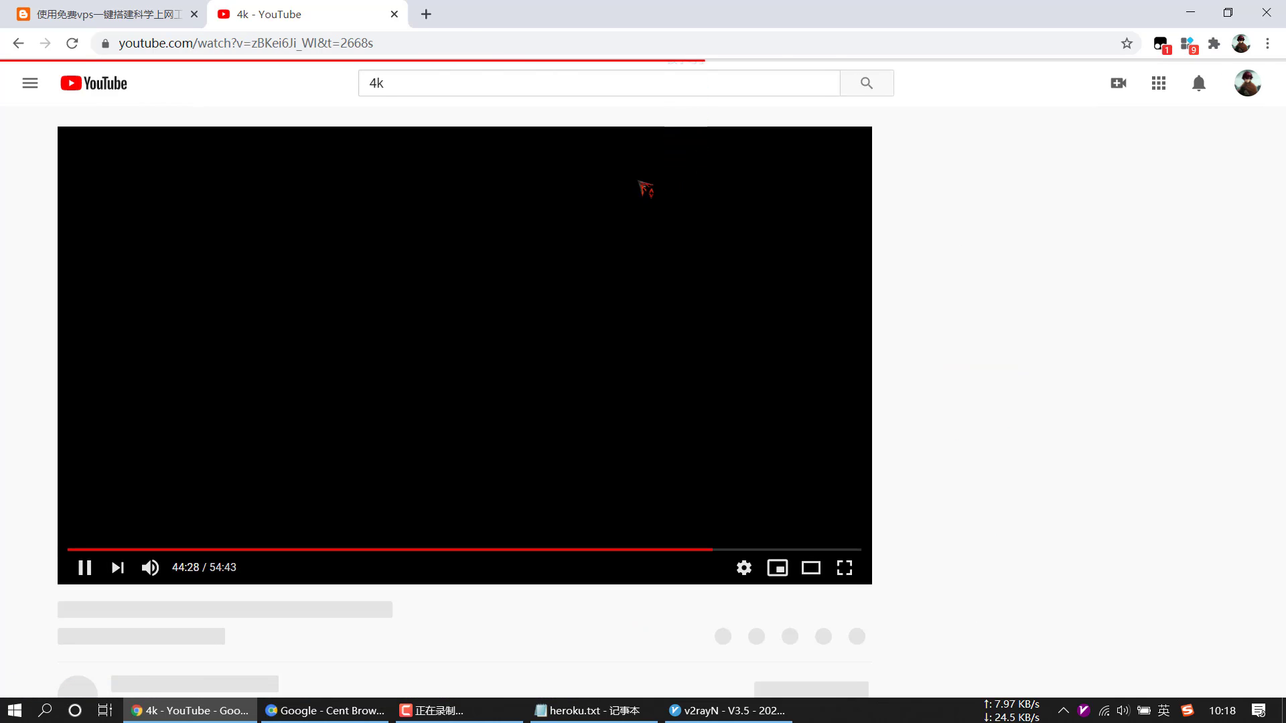
# - Show the video's detailed statistics overlay and set the playback quality to 2160p
pyautogui.rightClick(490, 217)
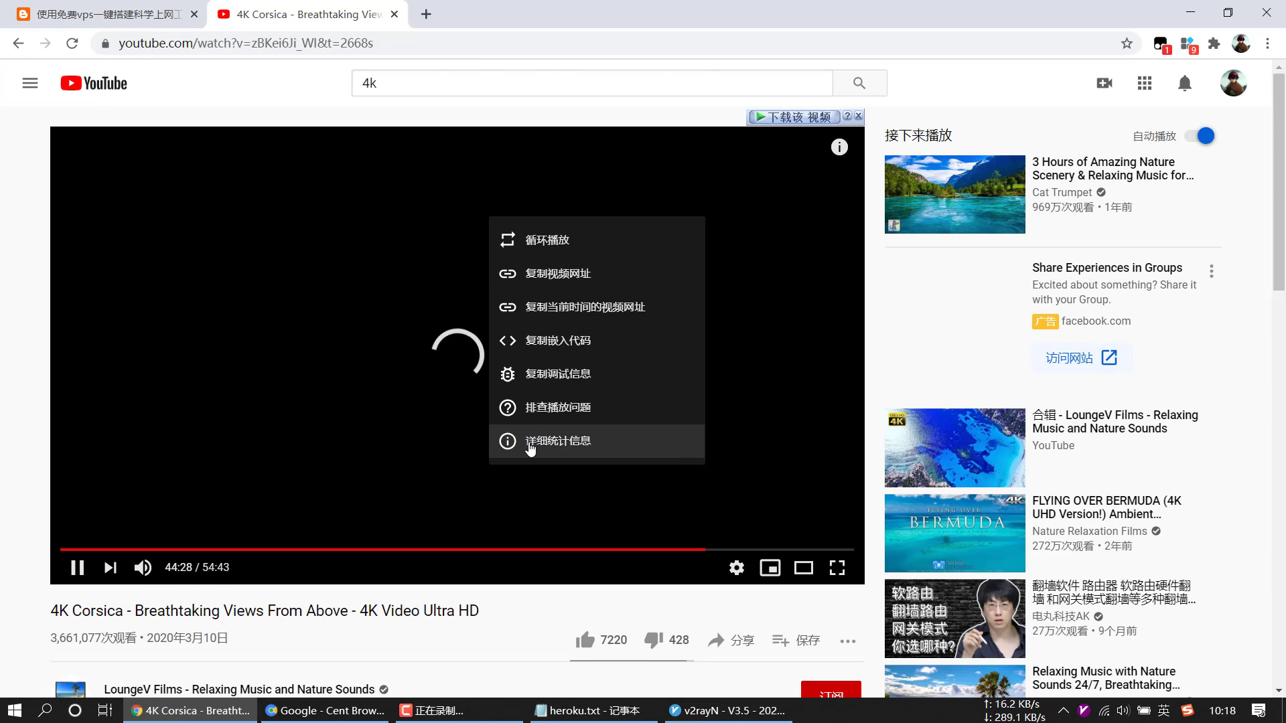
pyautogui.click(535, 439)
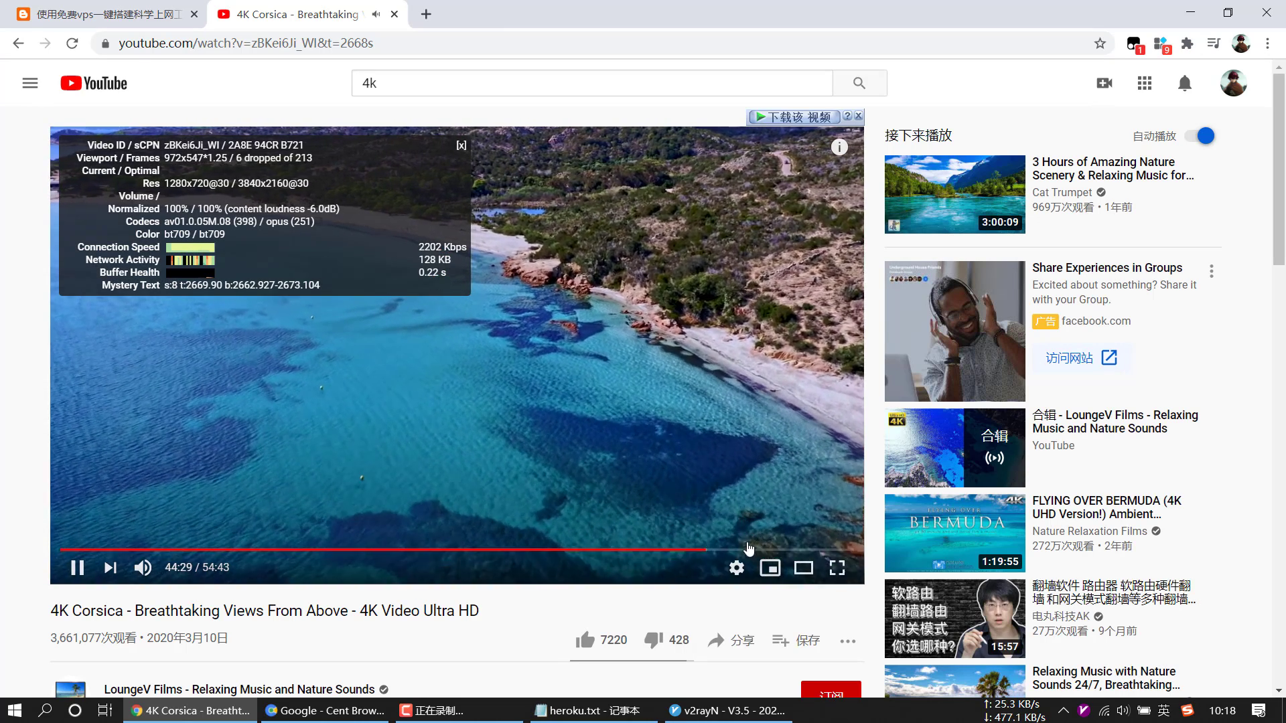
pyautogui.click(737, 568)
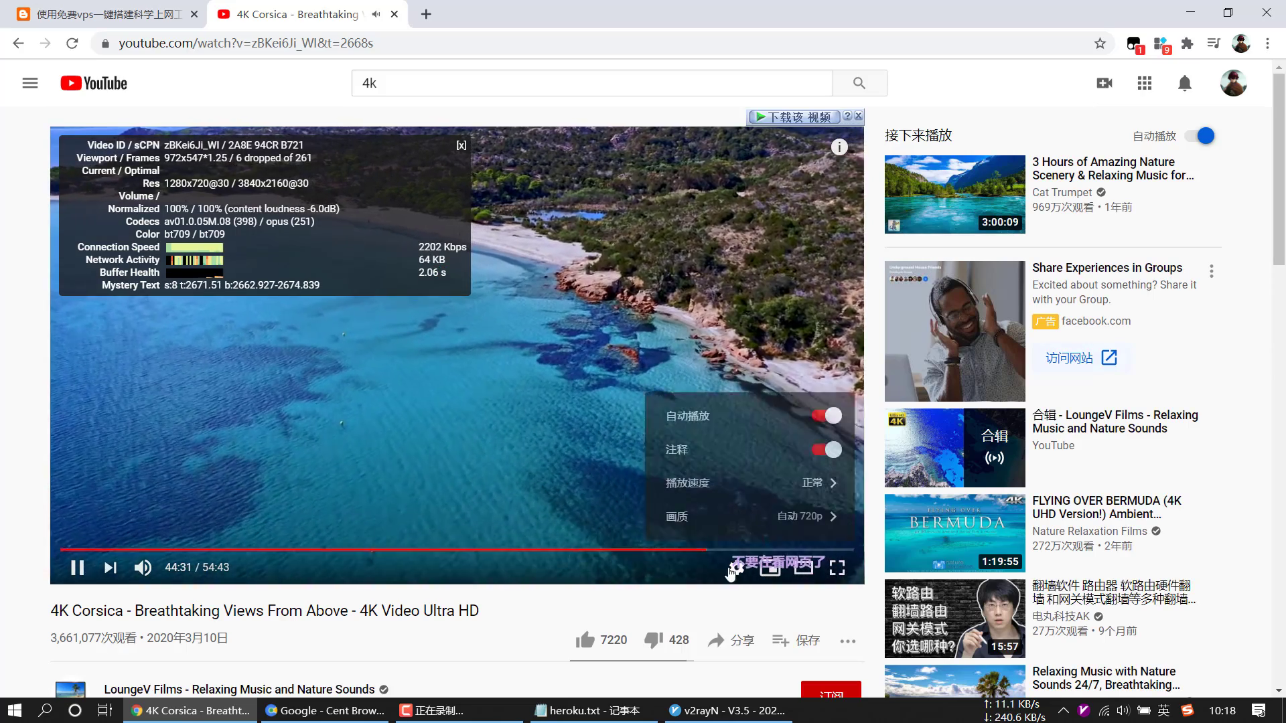
pyautogui.click(768, 526)
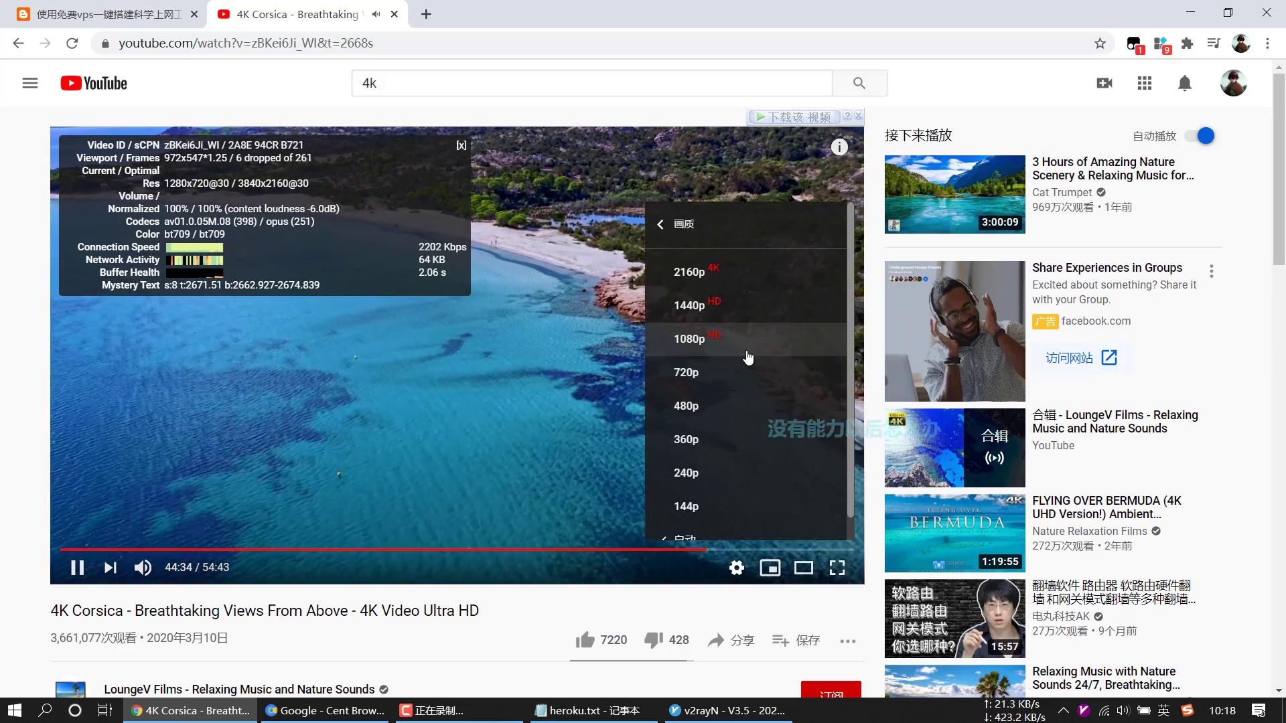
pyautogui.click(754, 273)
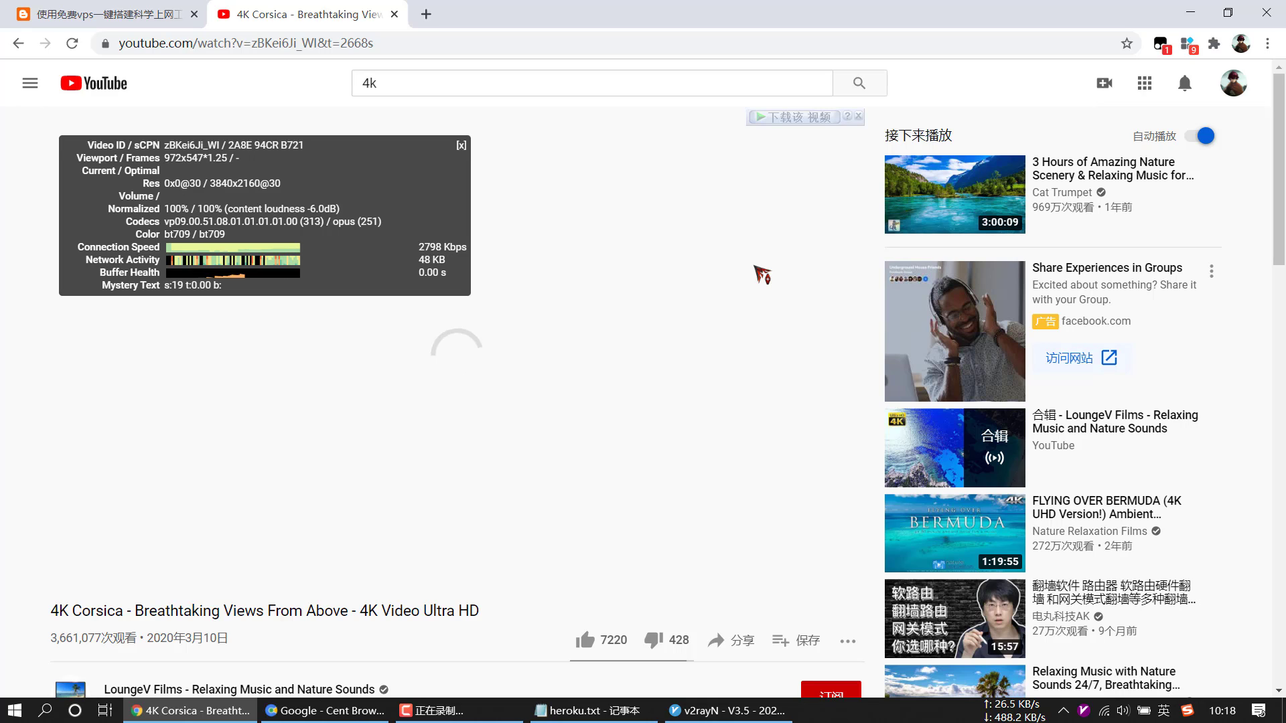
pyautogui.moveTo(760, 276)
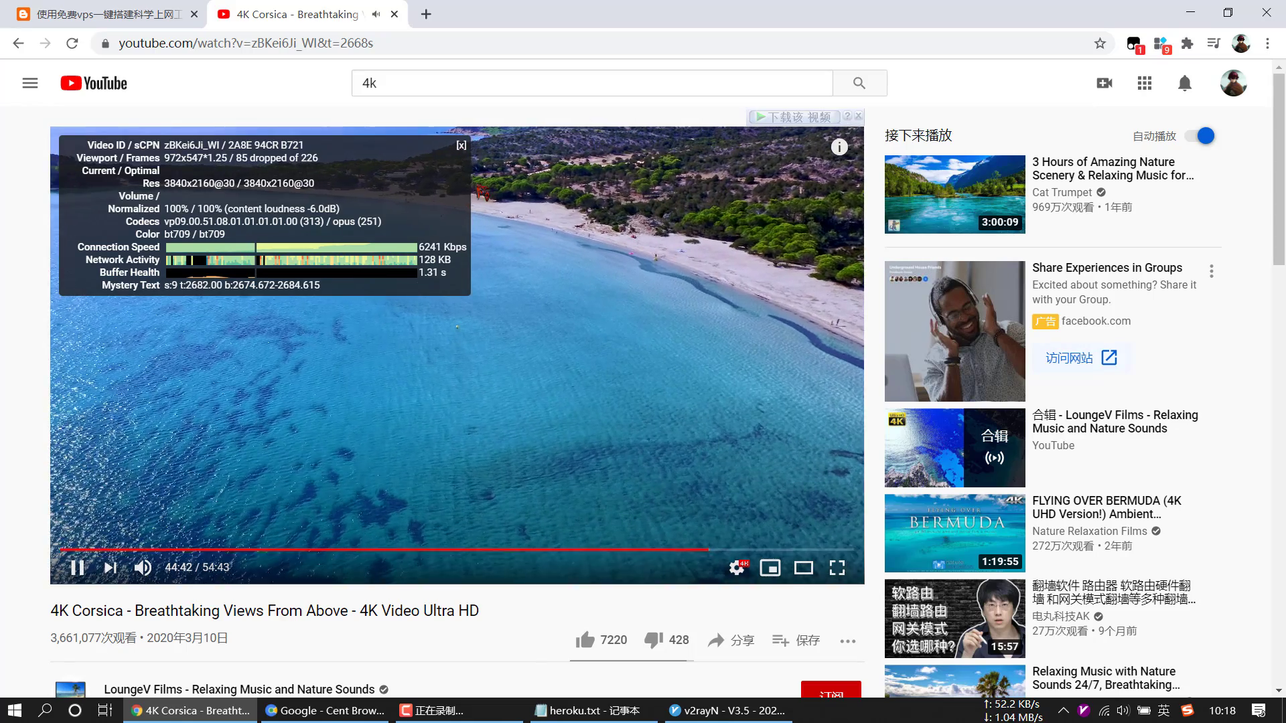
# - Close the statistics overlay, then pause the video and minimize the Chrome window
pyautogui.click(462, 145)
pyautogui.click(502, 299)
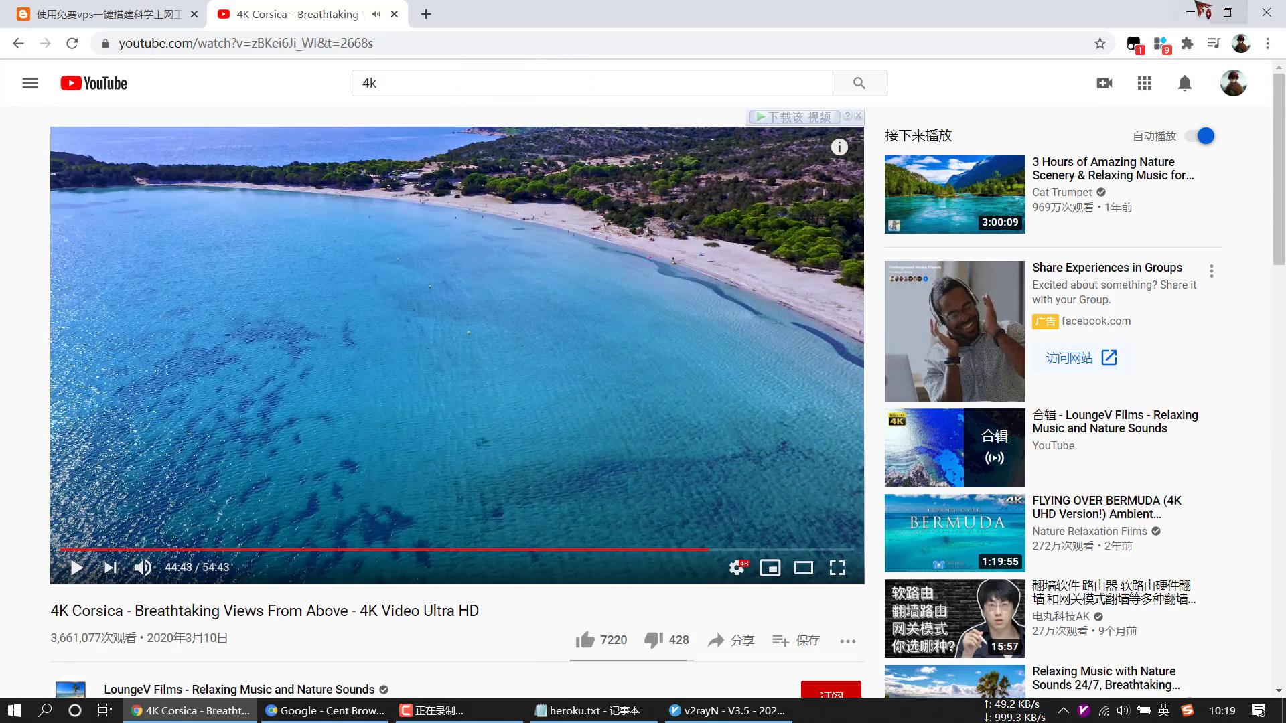
pyautogui.click(1188, 10)
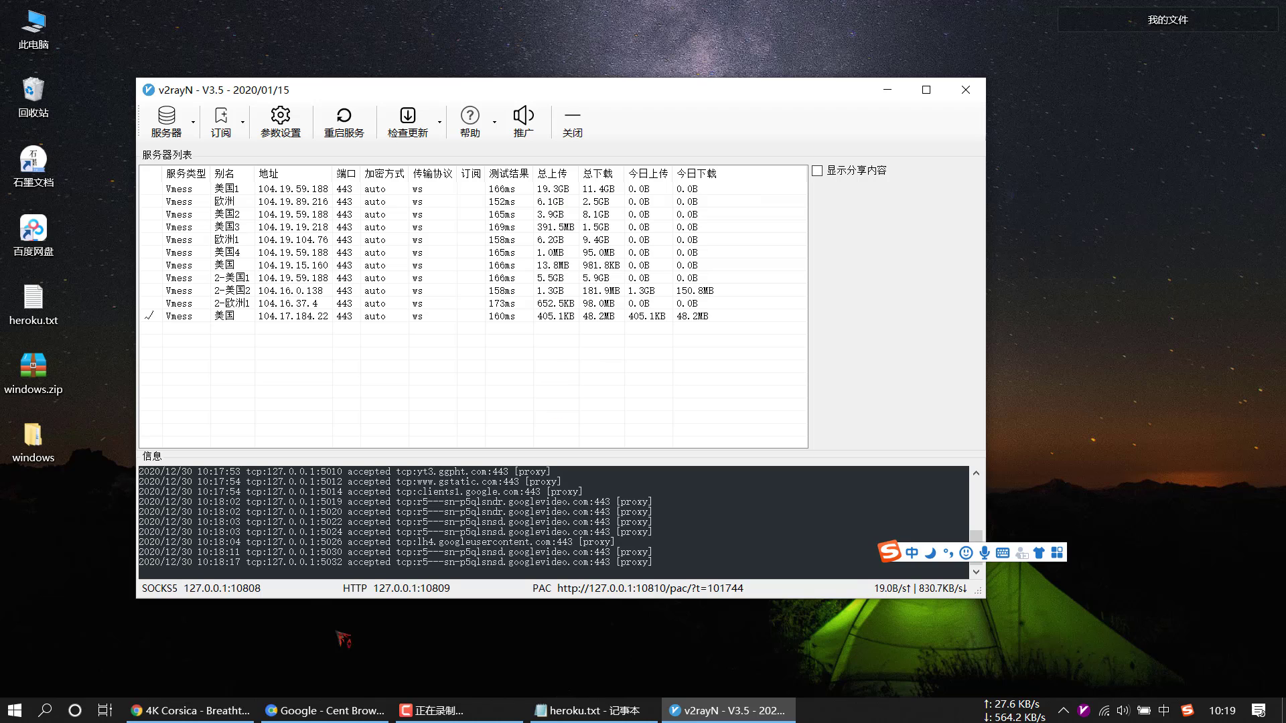
# - Switch to Gmail in Cent Browser, return to the inbox and look through it for Heroku notices
pyautogui.click(326, 715)
pyautogui.click(164, 12)
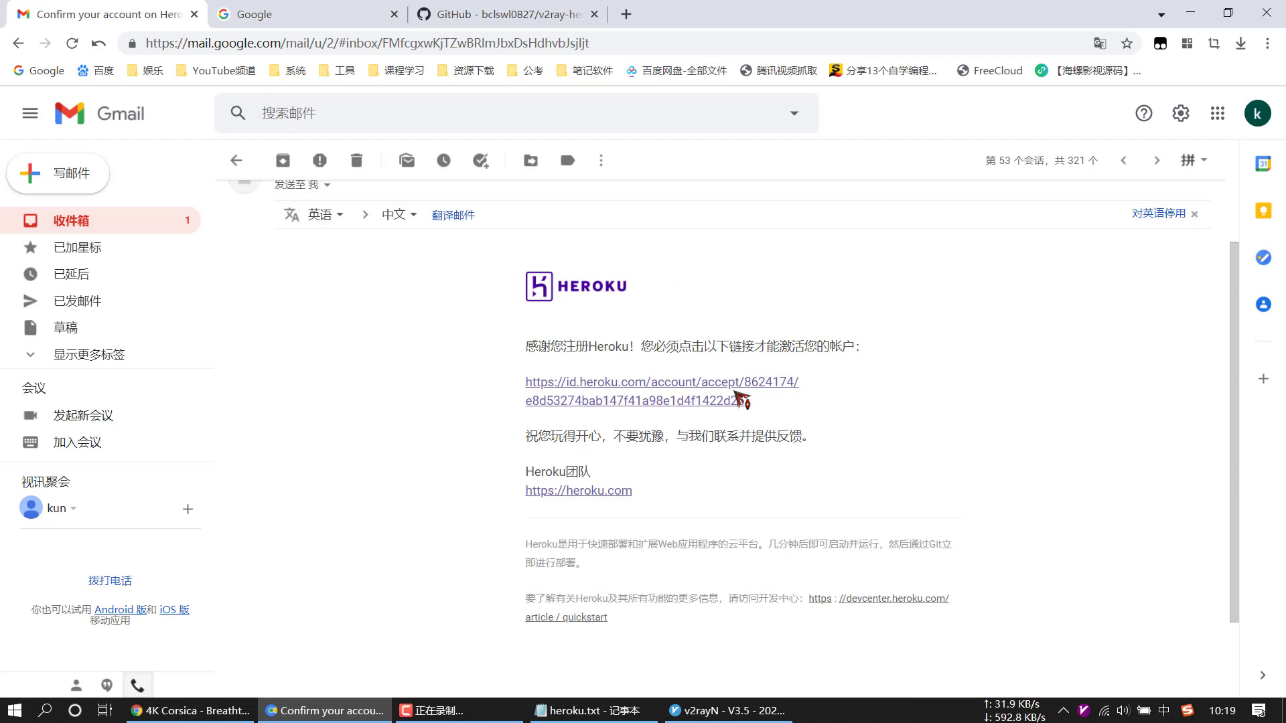
pyautogui.scroll(-1, 738, 389)
pyautogui.scroll(-1, 737, 389)
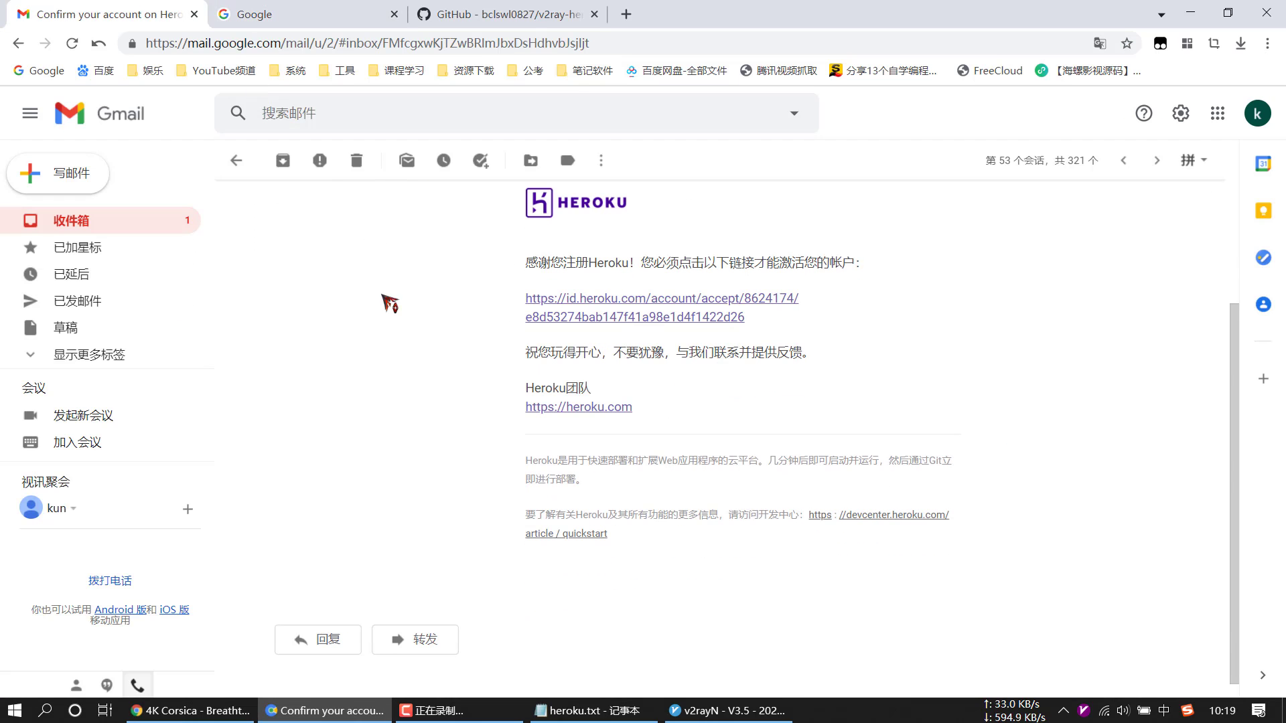
pyautogui.click(158, 220)
pyautogui.scroll(-1, 520, 502)
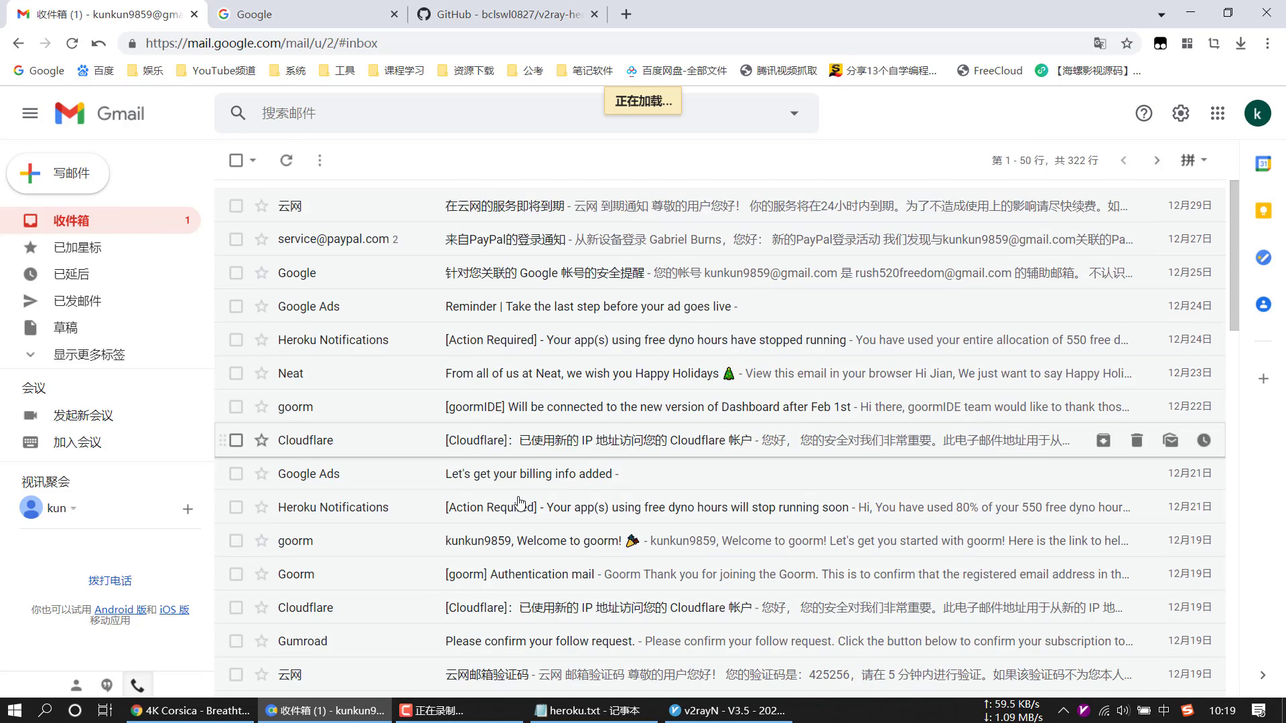
pyautogui.scroll(-1, 520, 502)
pyautogui.scroll(-1, 536, 522)
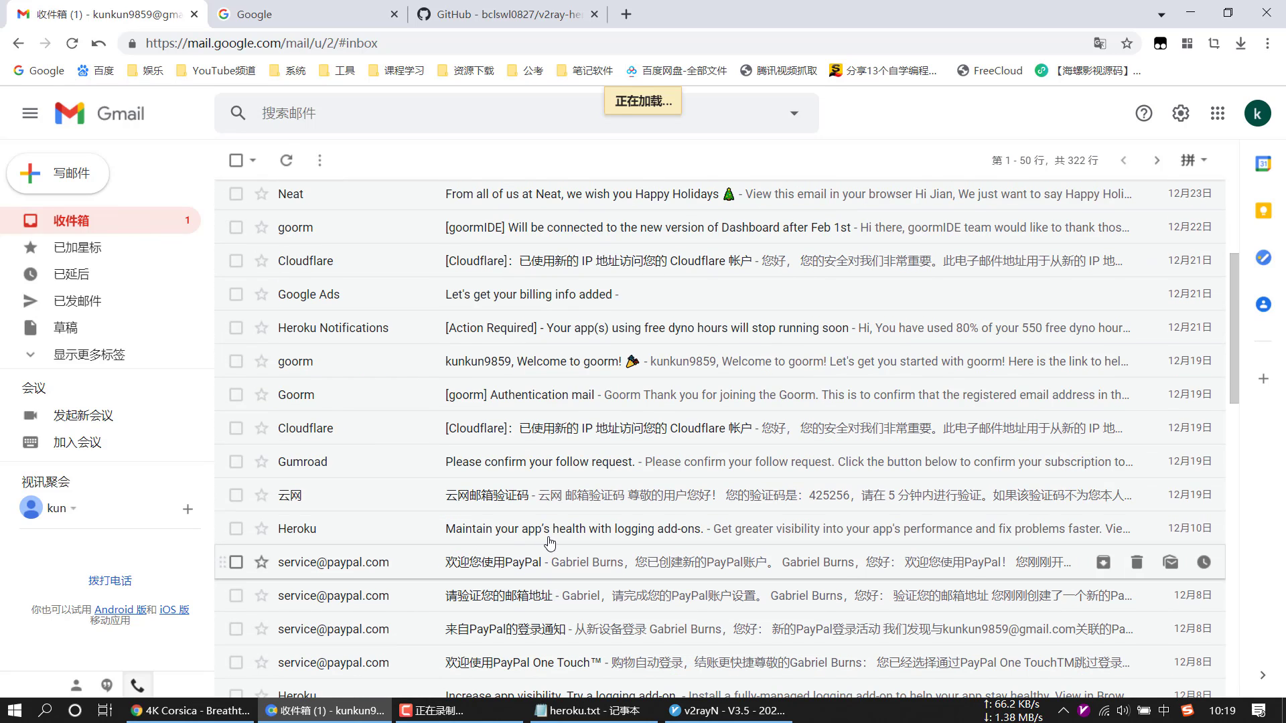
pyautogui.scroll(-2, 550, 569)
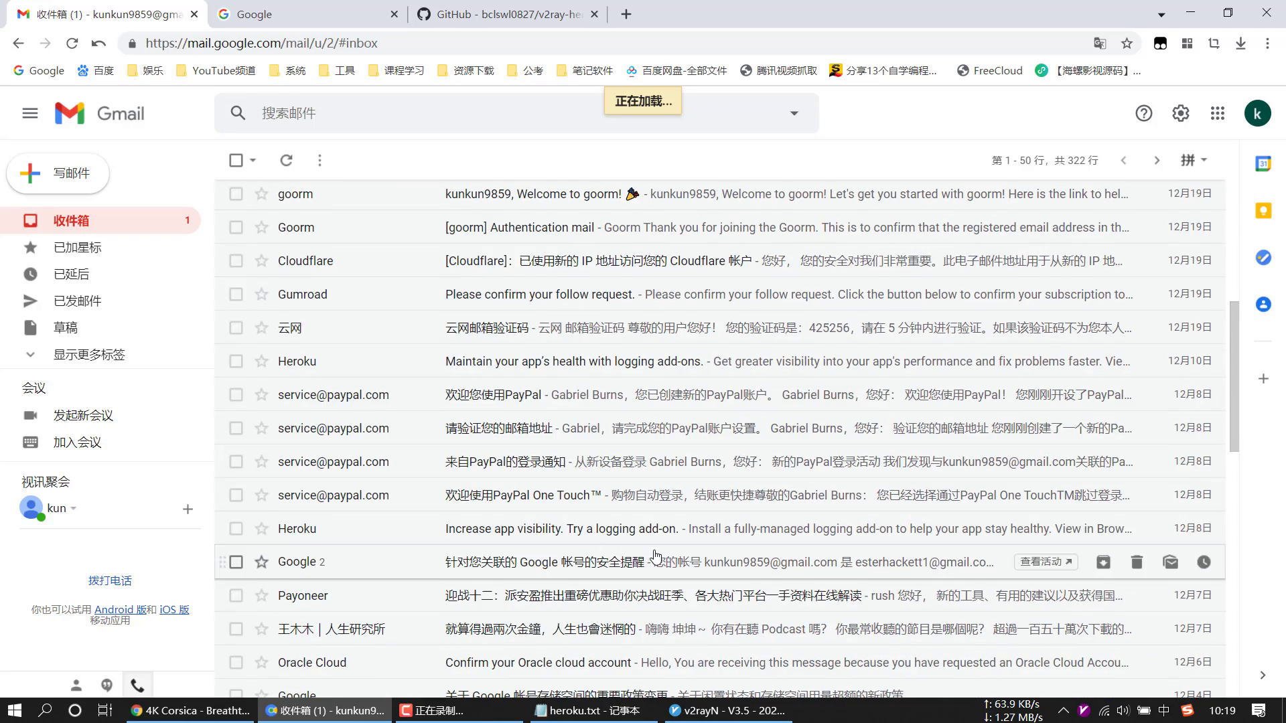
# - Open the Heroku notification about apps using free dyno hours having stopped running and examine its free-hours allocation
pyautogui.scroll(3, 536, 436)
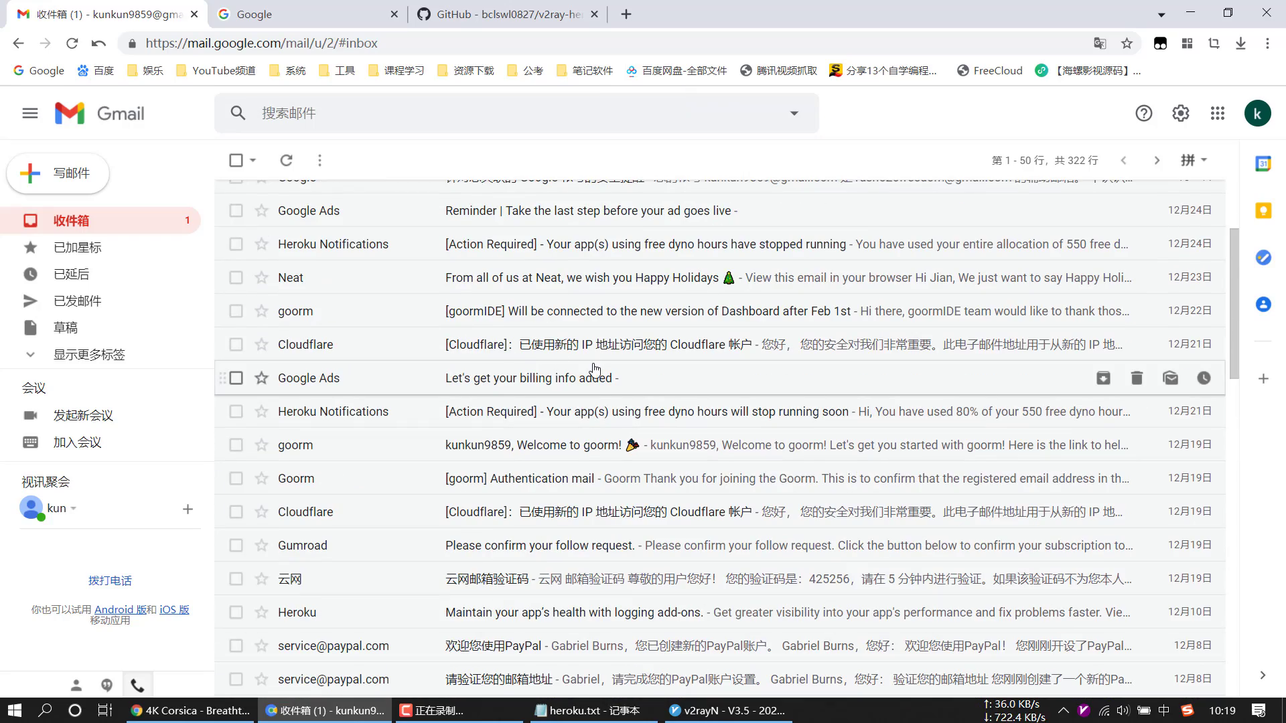
pyautogui.scroll(3, 588, 373)
pyautogui.click(549, 411)
pyautogui.scroll(-1, 592, 344)
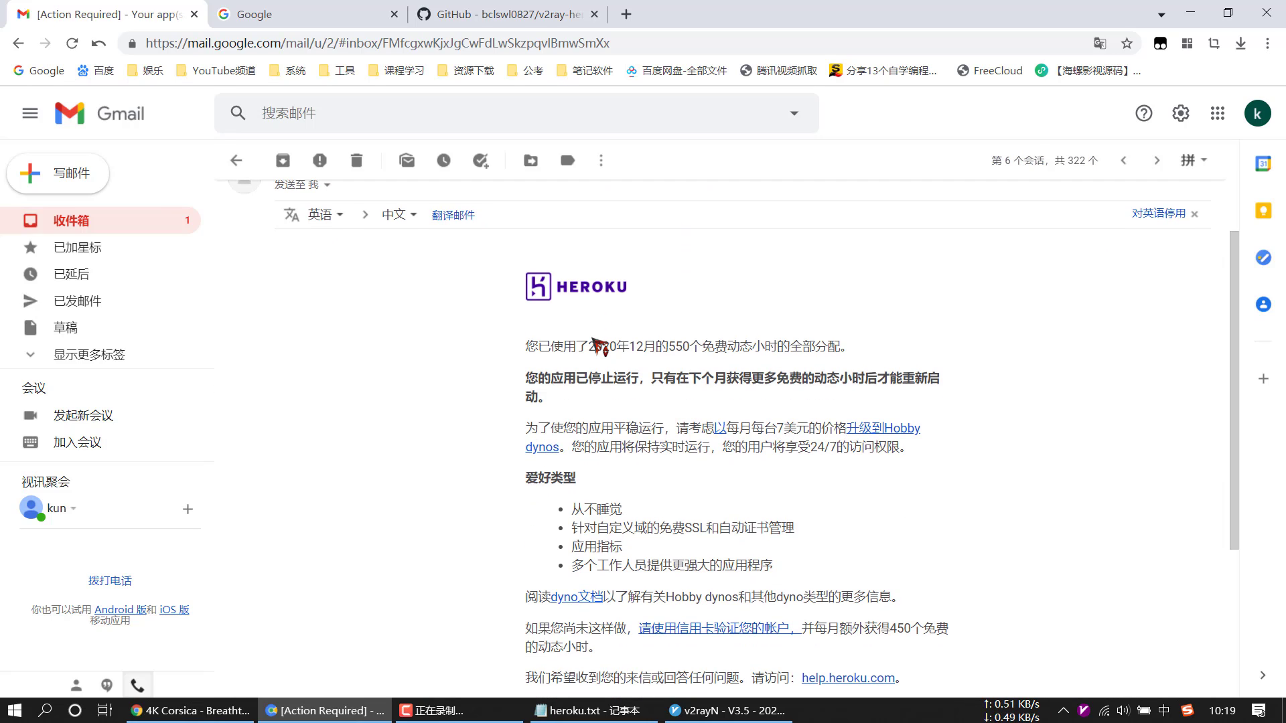
pyautogui.scroll(-1, 598, 344)
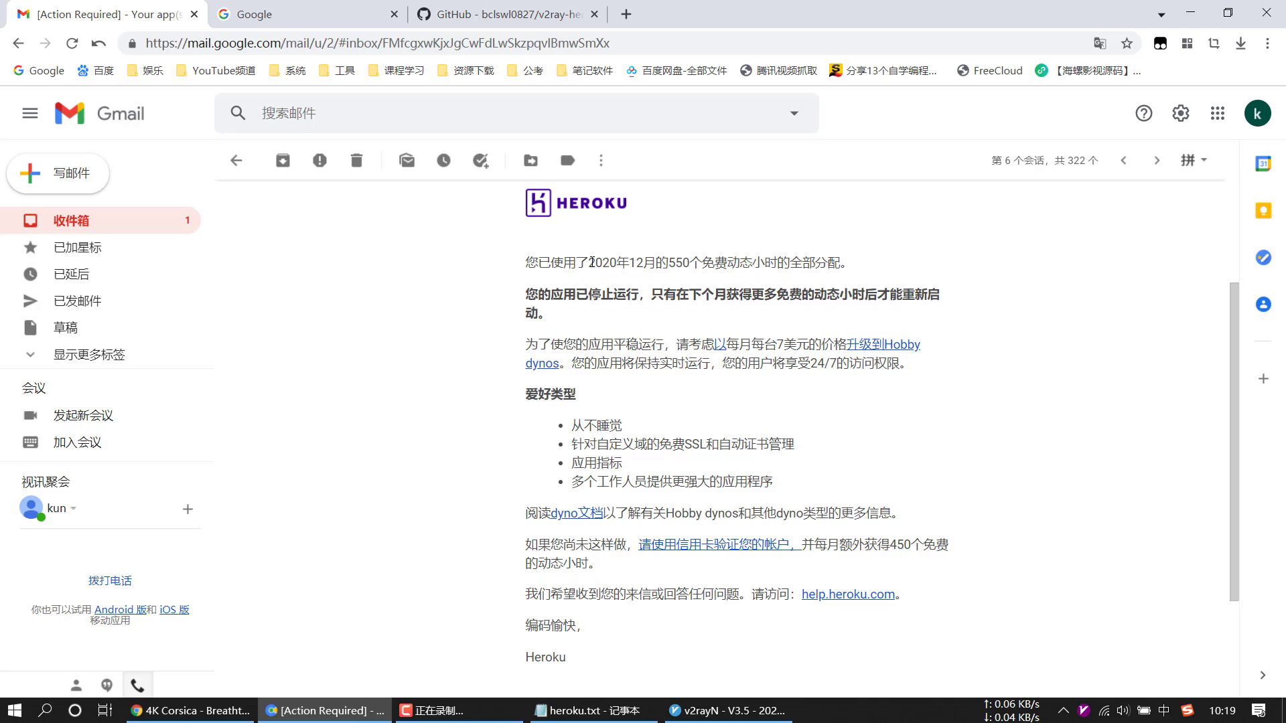
pyautogui.moveTo(657, 259); pyautogui.dragTo(734, 257)
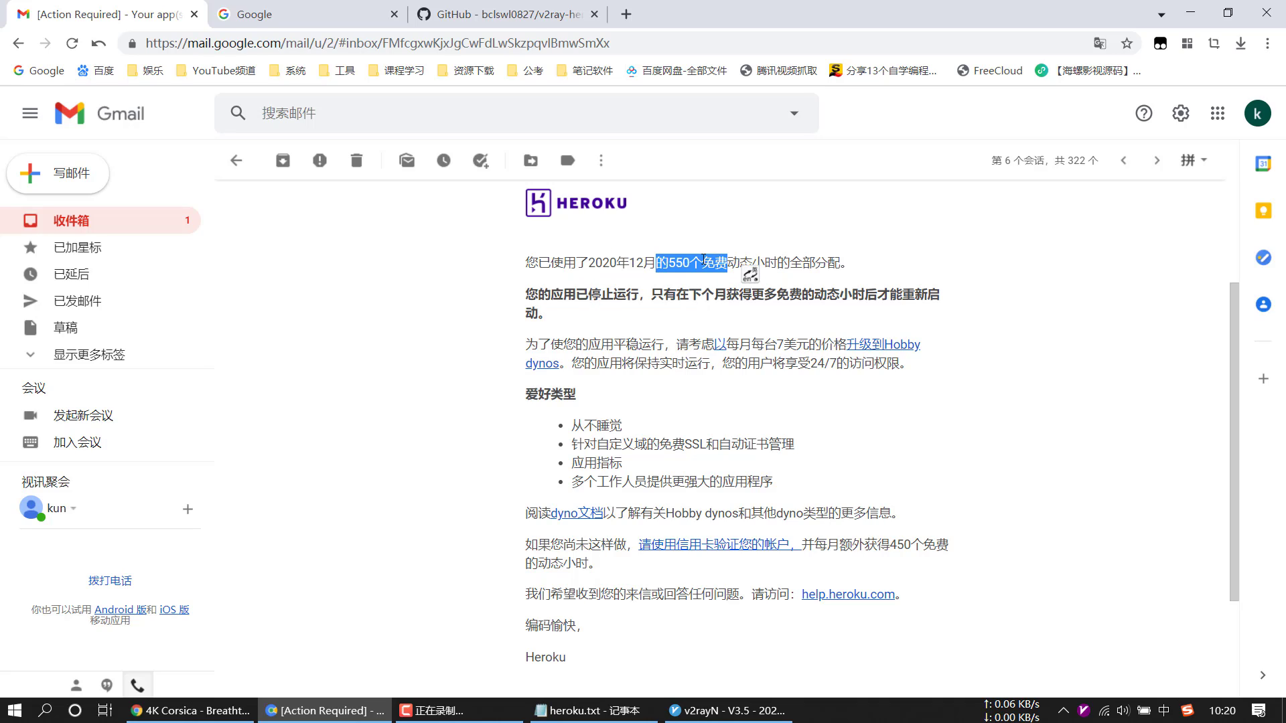
pyautogui.click(721, 259)
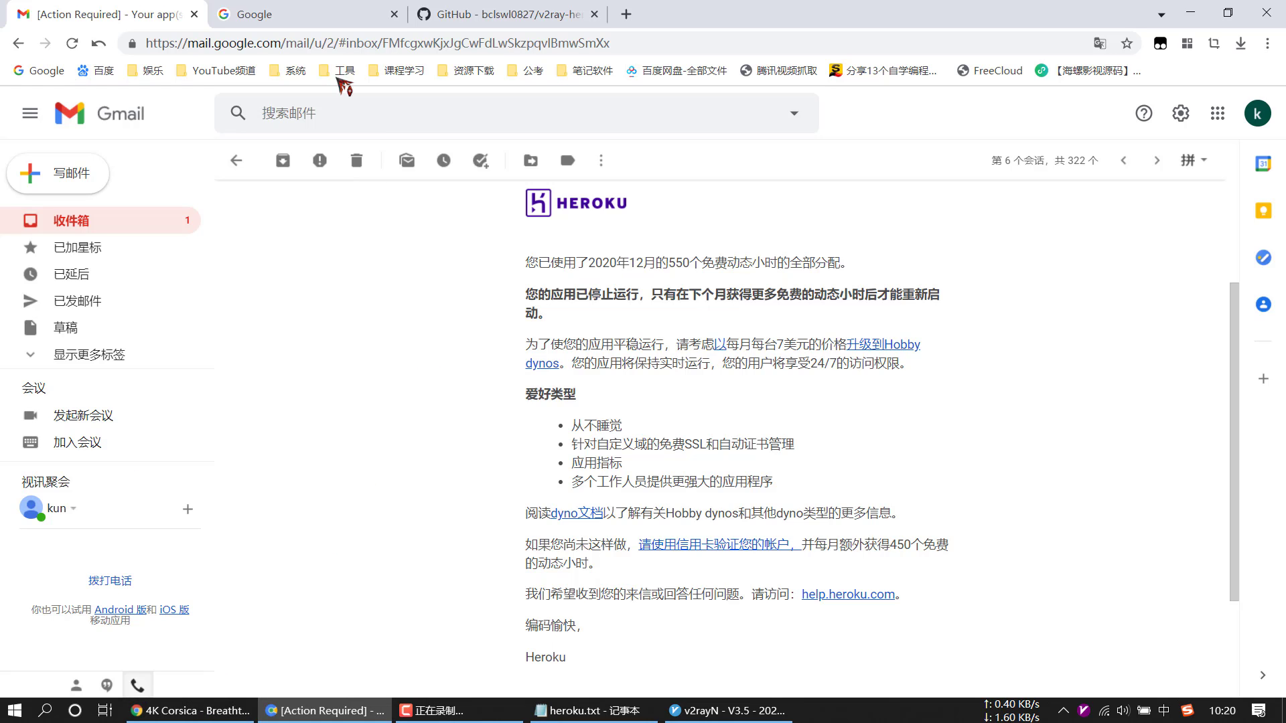
# - Switch to Chrome to view the blog tutorial's setup steps and check the Heroku Personal apps dashboard
pyautogui.click(188, 711)
pyautogui.click(100, 14)
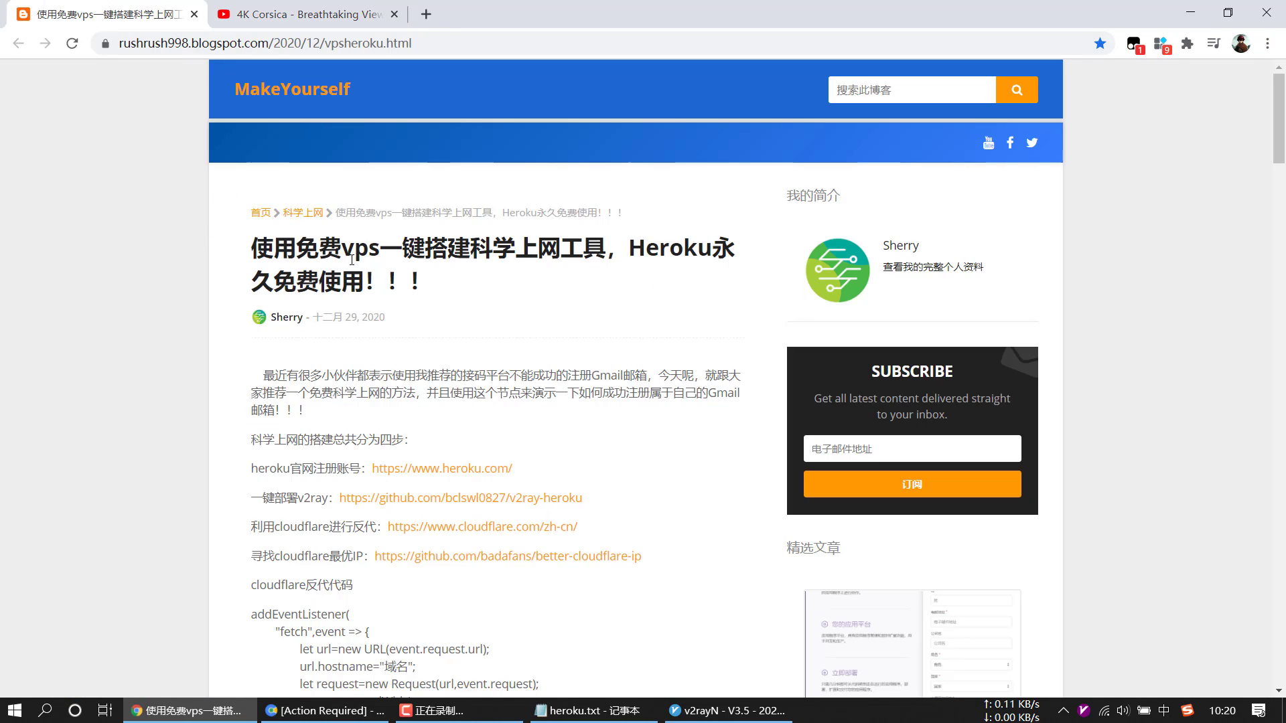
pyautogui.scroll(-1, 338, 423)
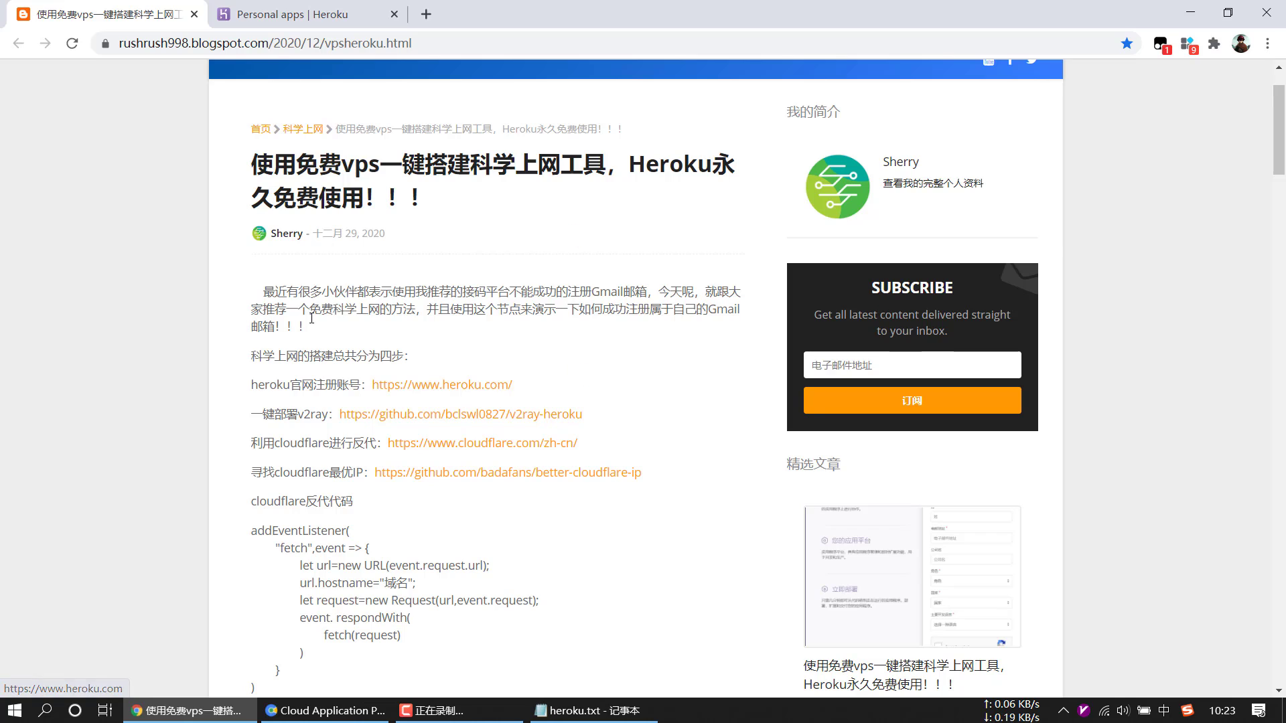
pyautogui.click(306, 12)
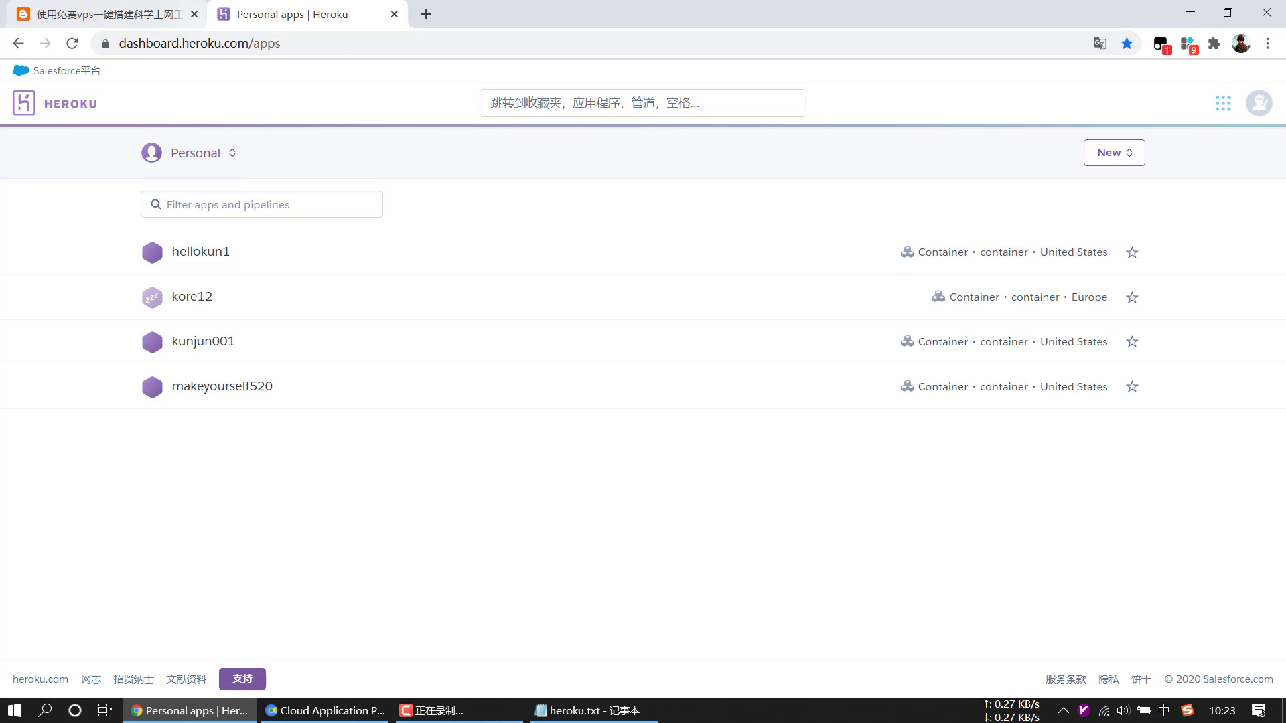
pyautogui.click(75, 9)
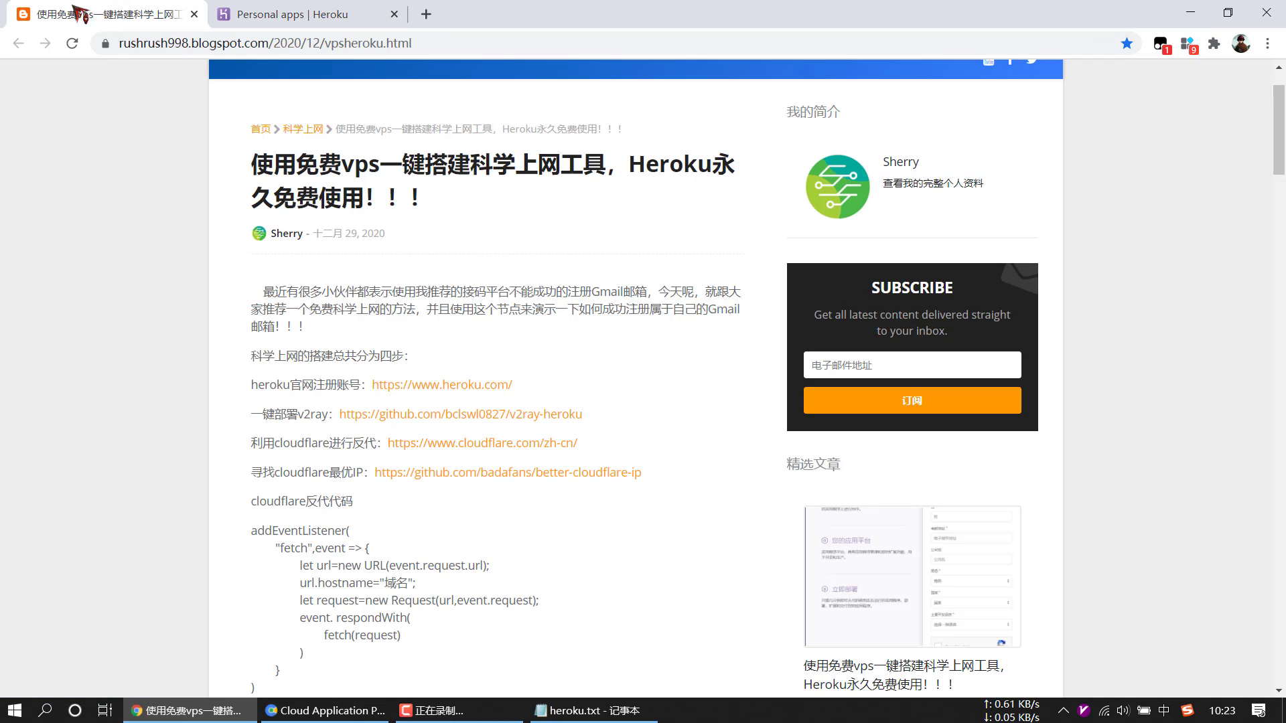
pyautogui.click(330, 713)
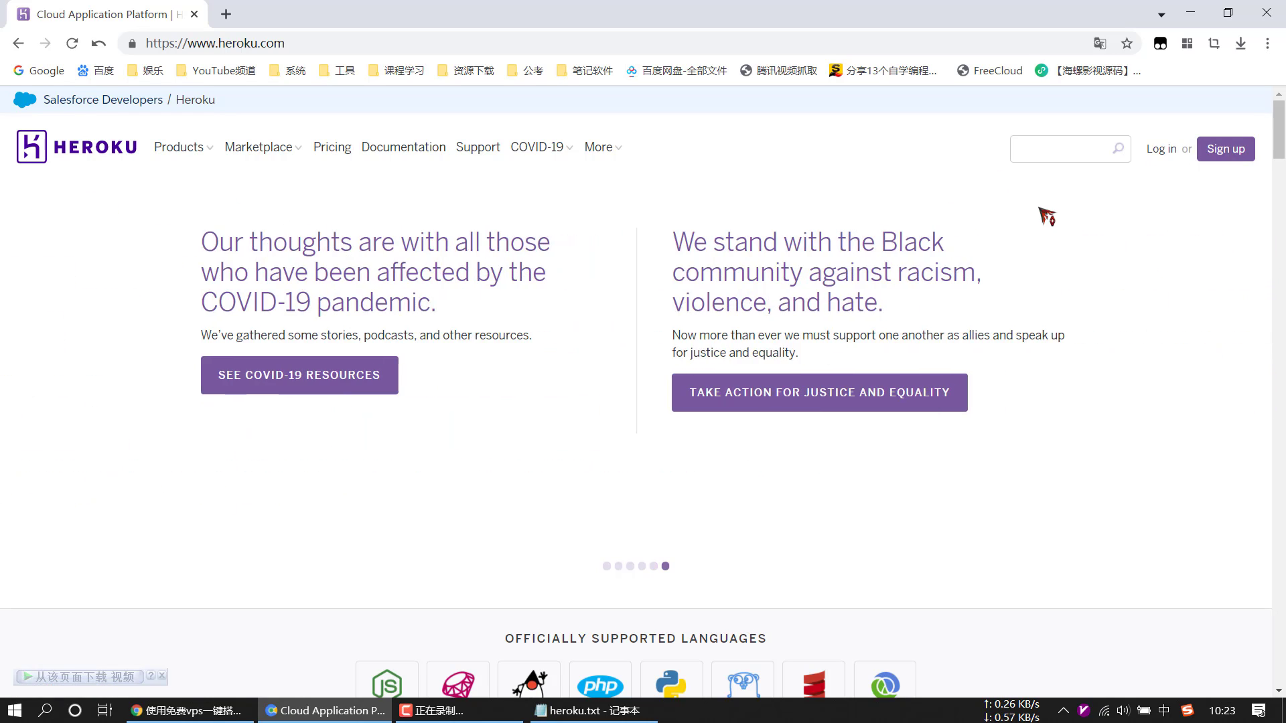
pyautogui.click(1229, 150)
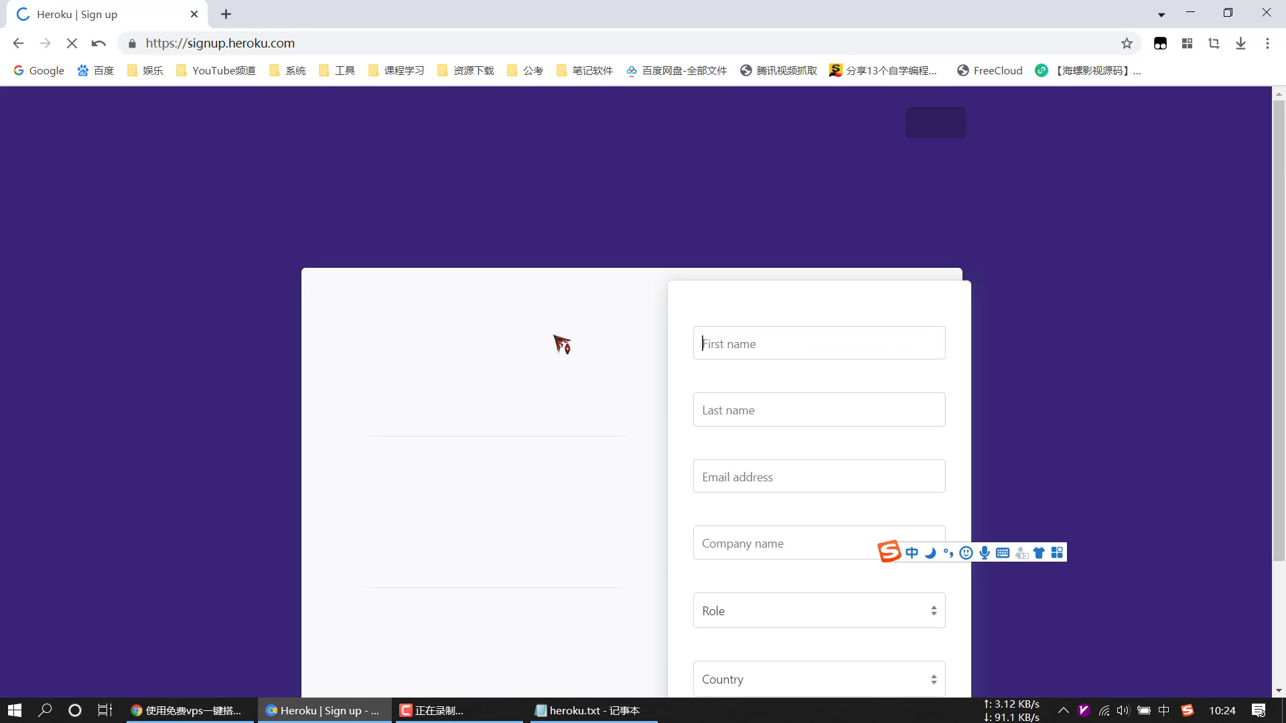
pyautogui.scroll(-4, 830, 301)
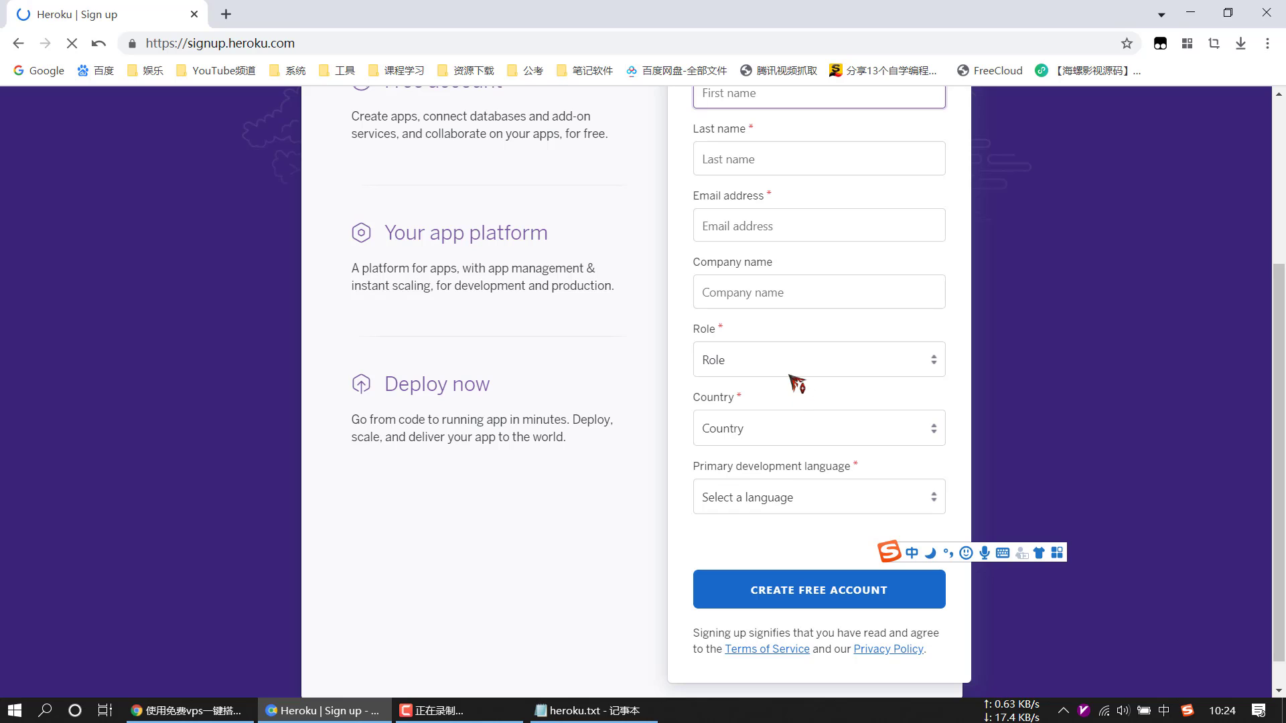
# - Look through the country options on the Heroku sign-up form and review the remaining required fields without filling them in
pyautogui.click(806, 427)
pyautogui.scroll(-4, 824, 285)
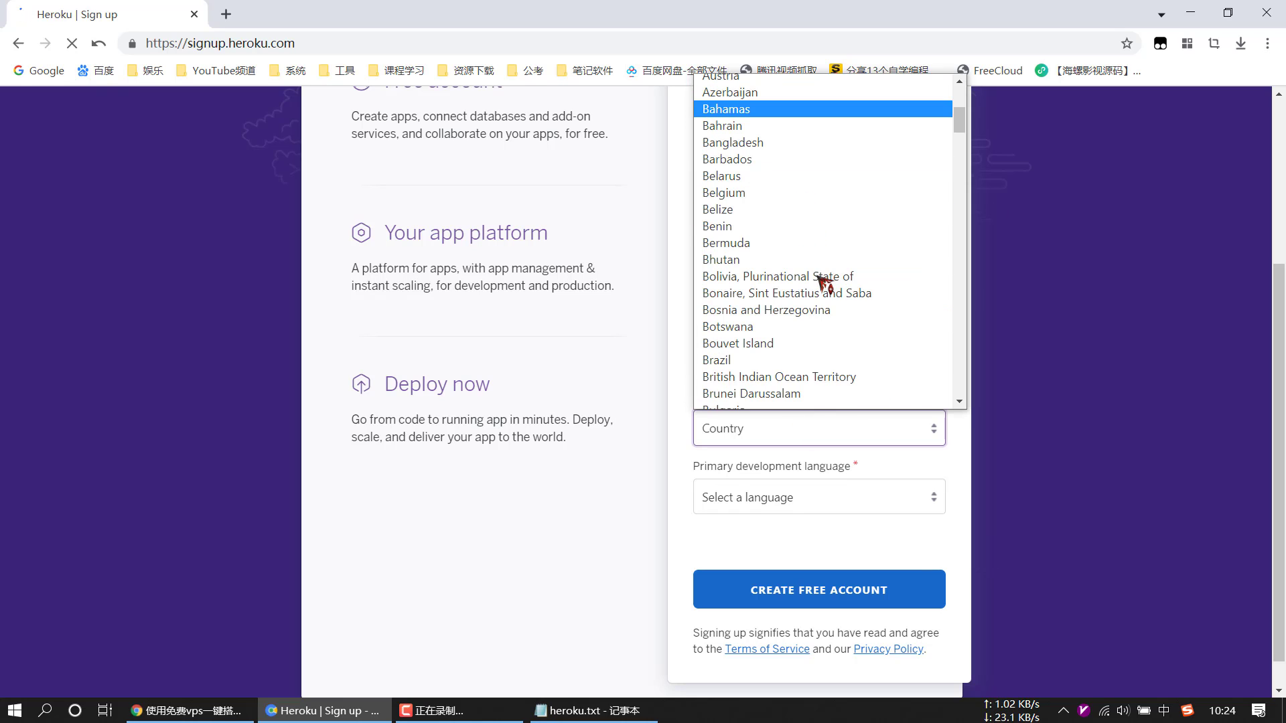
pyautogui.scroll(-12, 830, 311)
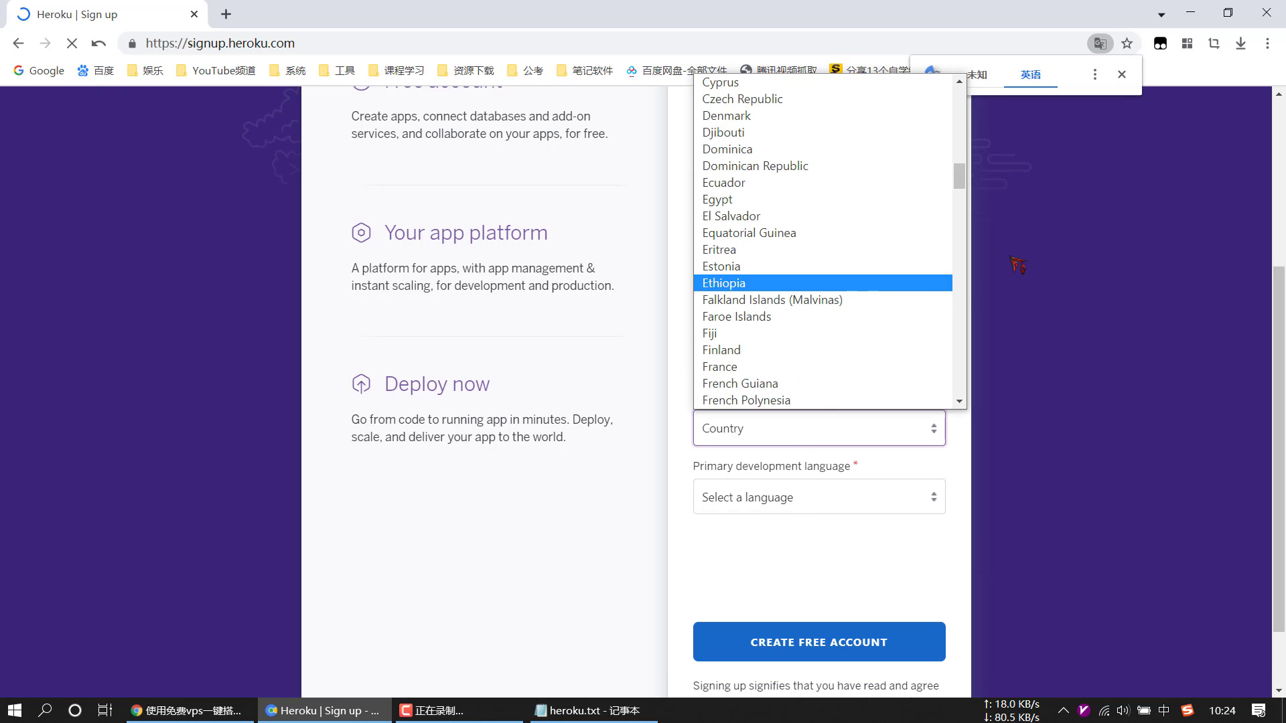
pyautogui.click(980, 210)
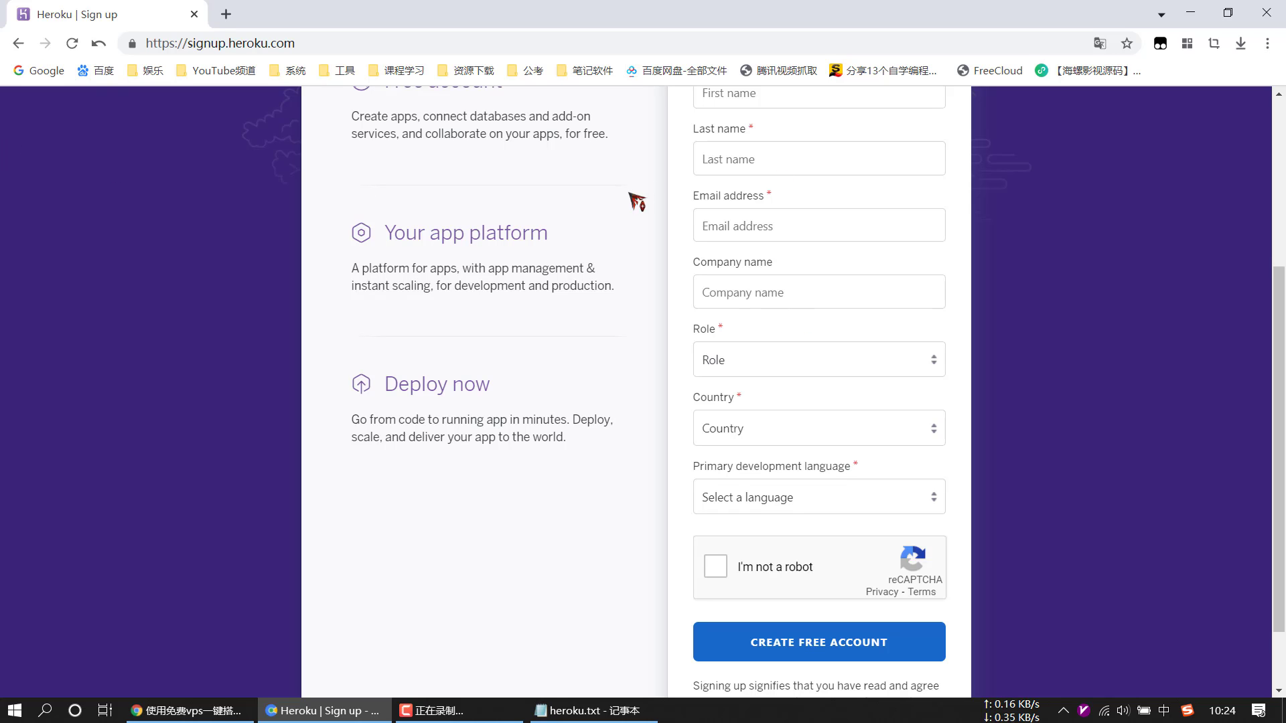
pyautogui.scroll(3, 815, 241)
pyautogui.scroll(-3, 831, 268)
# - Close Cent Browser, open the blog's bclswl0827/v2ray-heroku GitHub link in Chrome and show the README in its original language
pyautogui.click(1276, 18)
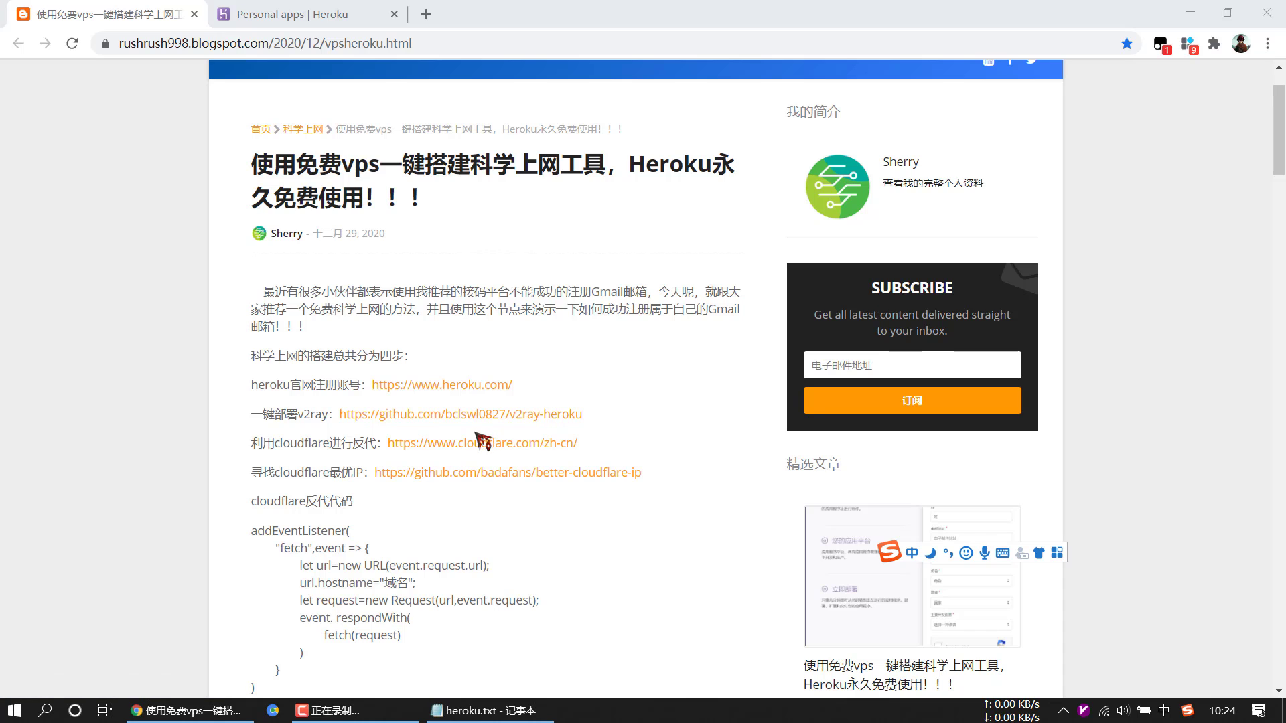
pyautogui.click(501, 413)
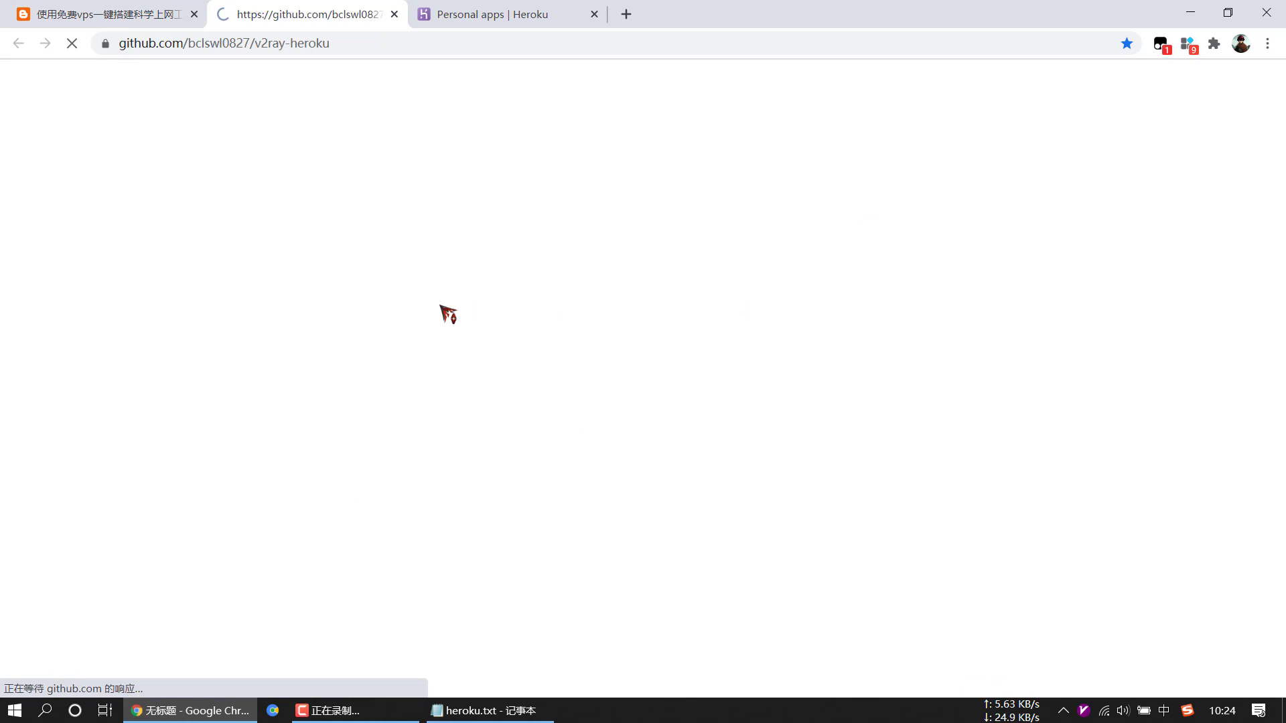
pyautogui.scroll(-8, 267, 405)
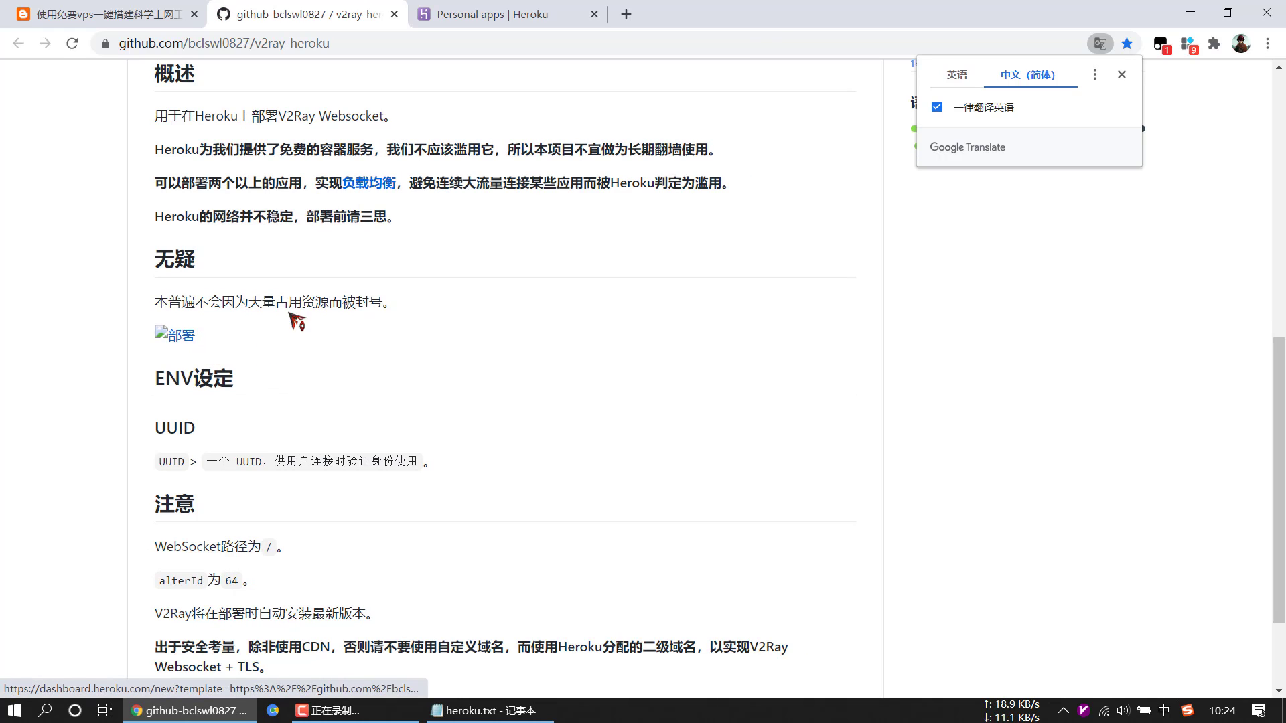
pyautogui.click(951, 78)
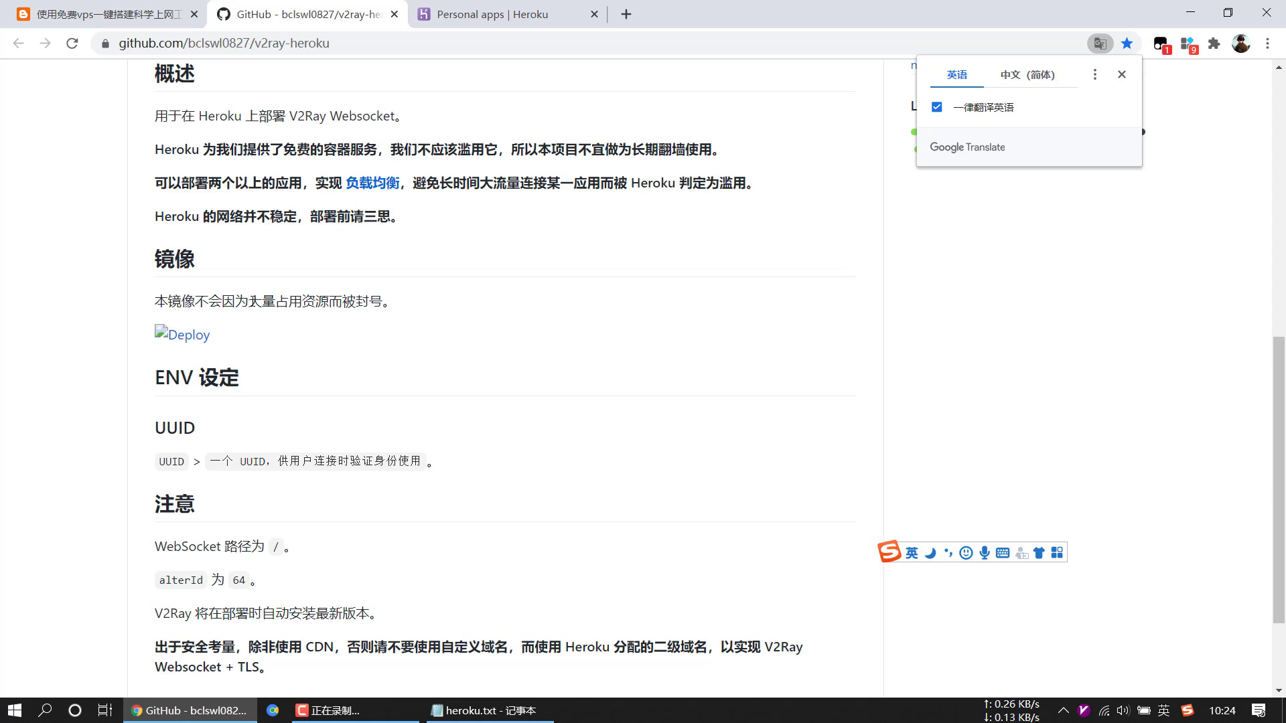
# - Start the Heroku deployment from the README's 镜像 section
pyautogui.moveTo(246, 301); pyautogui.dragTo(410, 306)
pyautogui.click(245, 301)
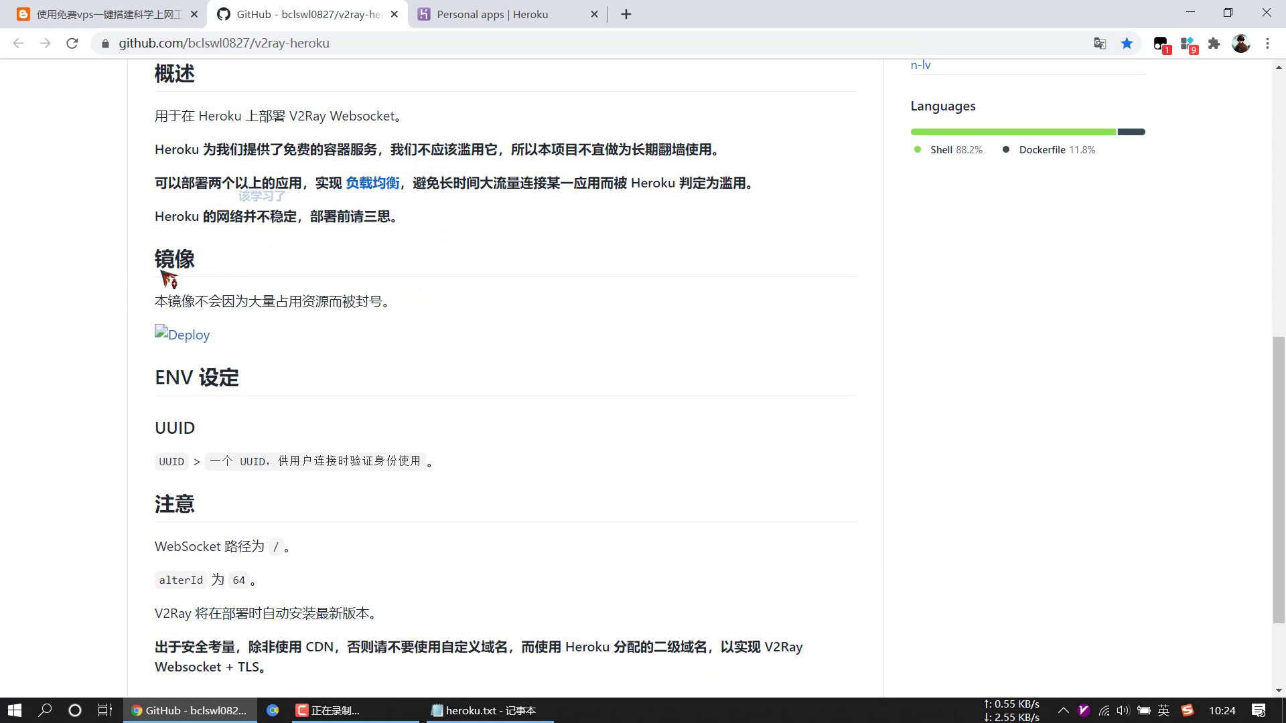
pyautogui.click(187, 338)
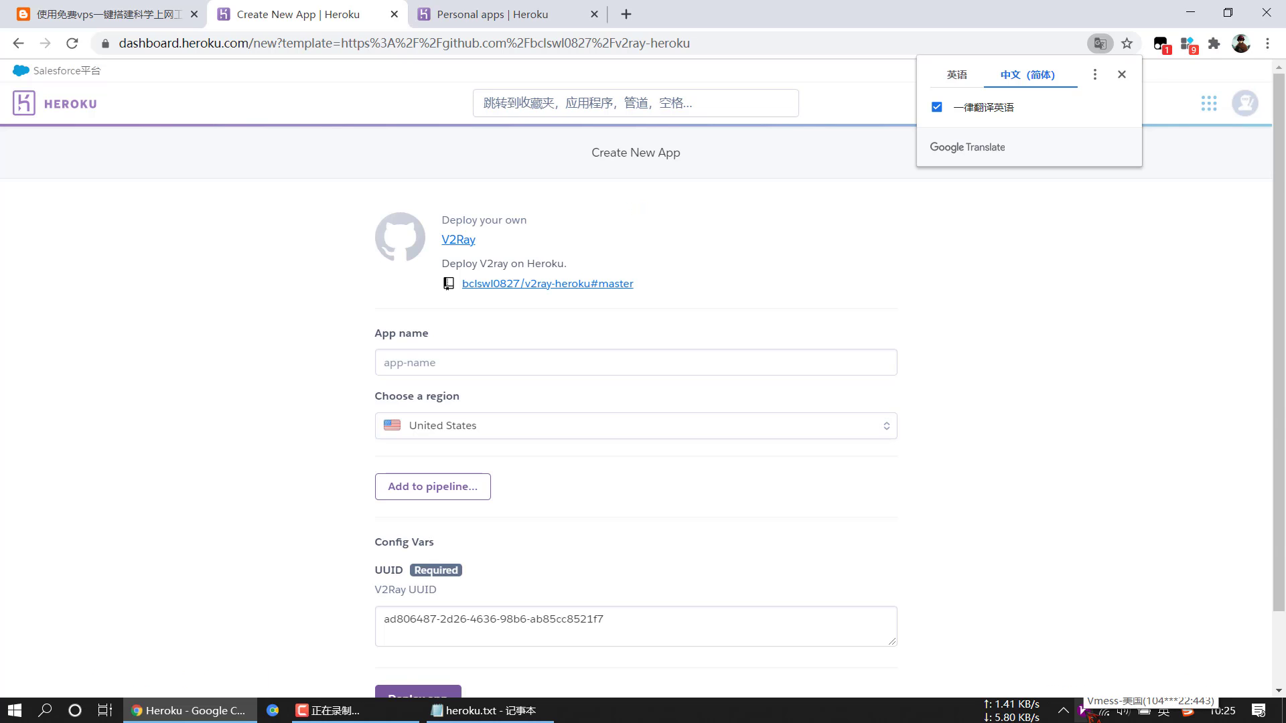
# - Switch to v2rayN, make 2-美国1 the active server and minimize the window
pyautogui.doubleClick(1085, 711)
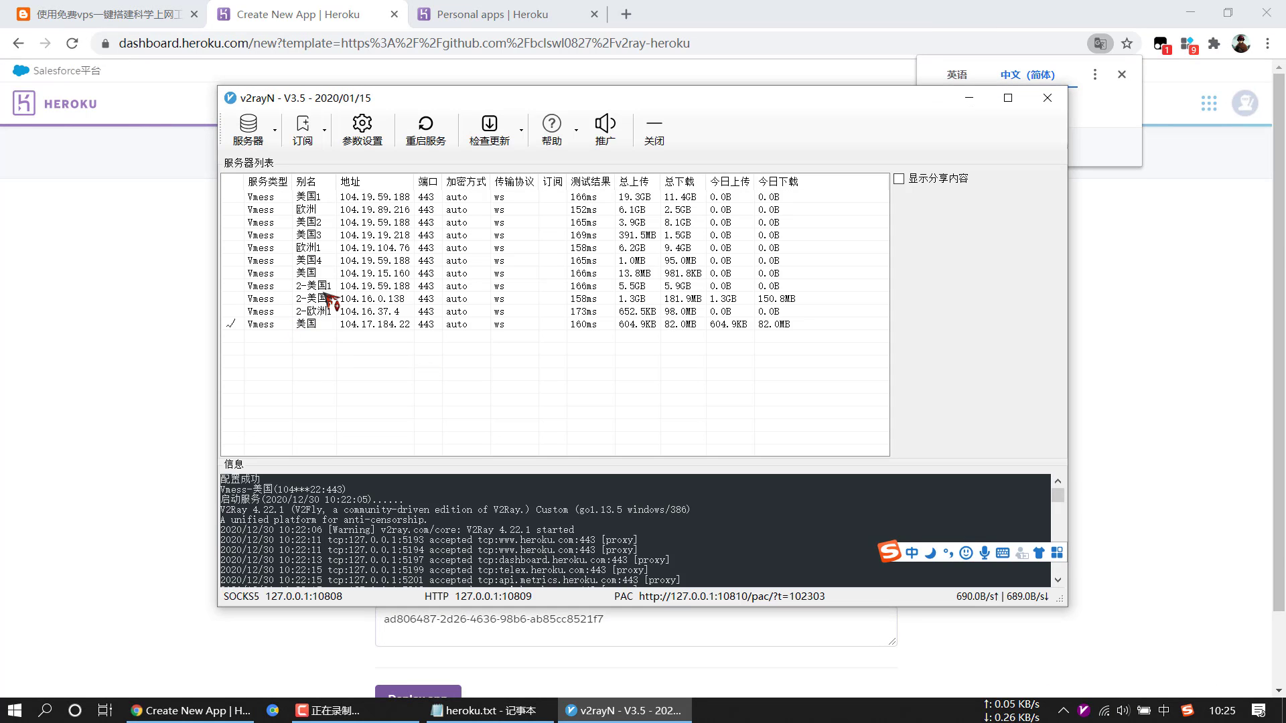
pyautogui.click(346, 290)
pyautogui.doubleClick(346, 289)
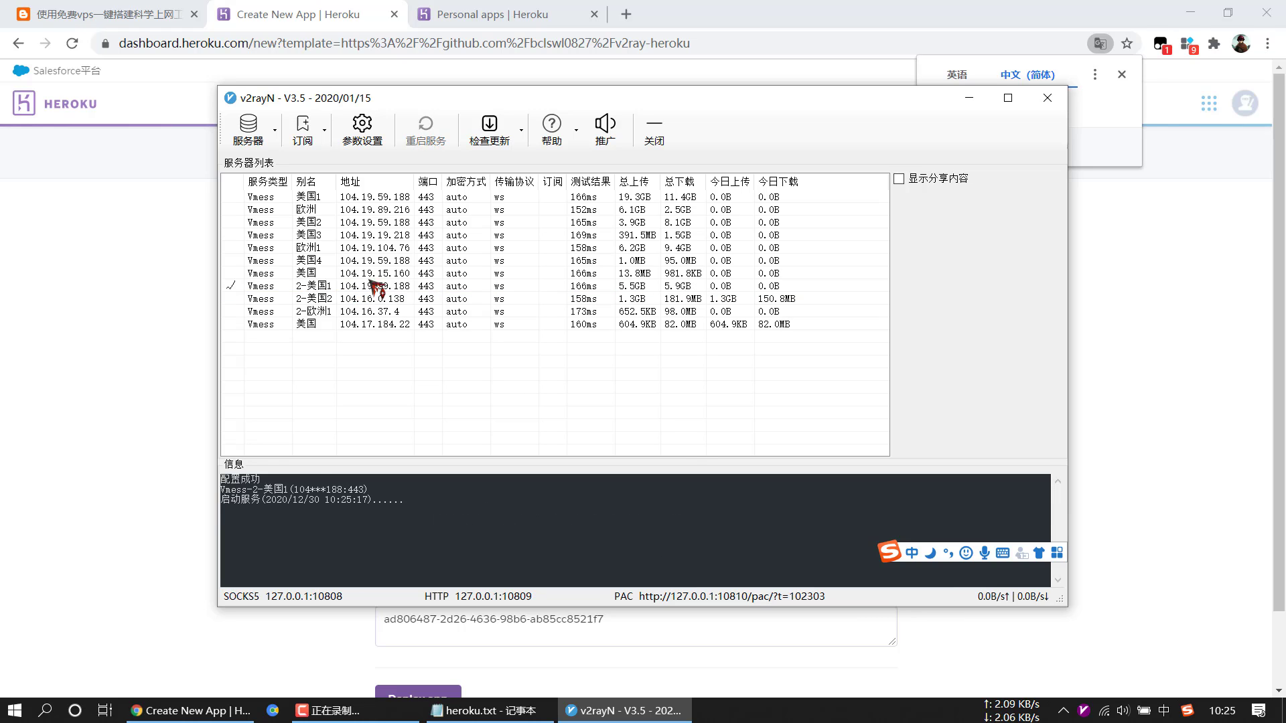
pyautogui.click(968, 98)
# - Show Heroku's Create New App page in English and name the app makeyousel
pyautogui.click(958, 75)
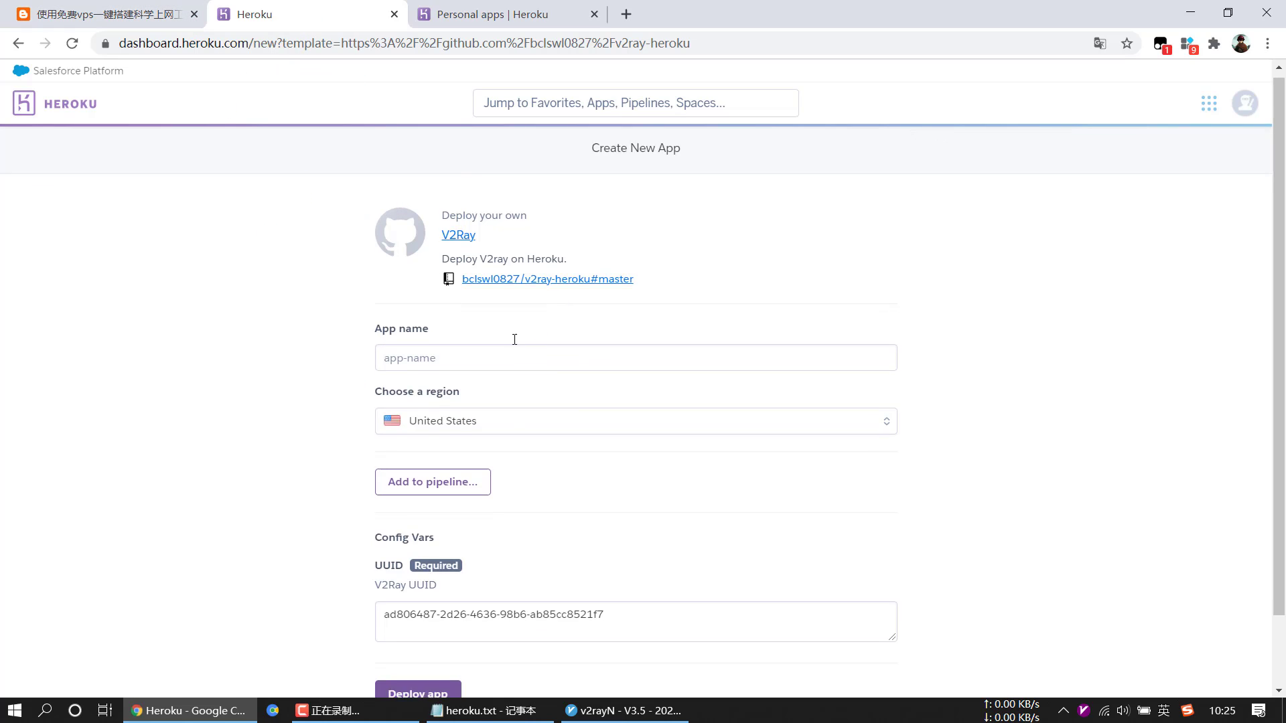
pyautogui.scroll(-2, 543, 274)
pyautogui.scroll(2, 612, 266)
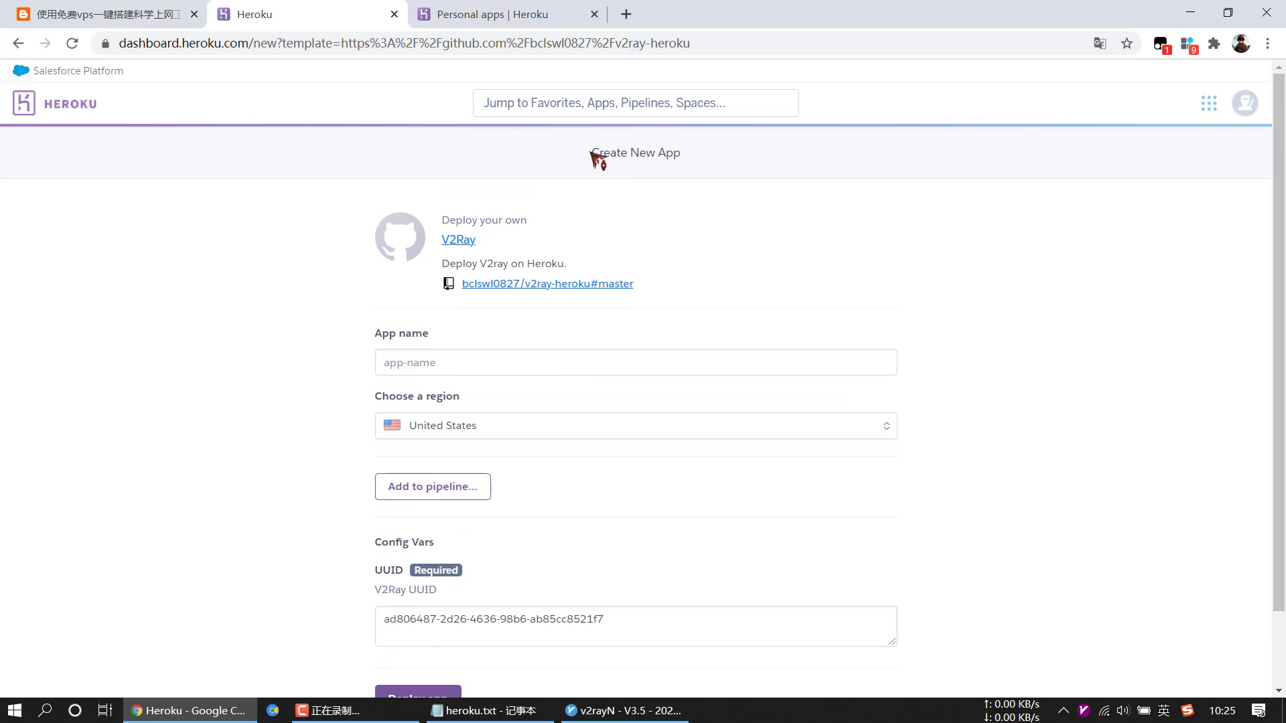
pyautogui.moveTo(592, 154); pyautogui.dragTo(684, 183)
pyautogui.click(683, 183)
pyautogui.click(429, 363)
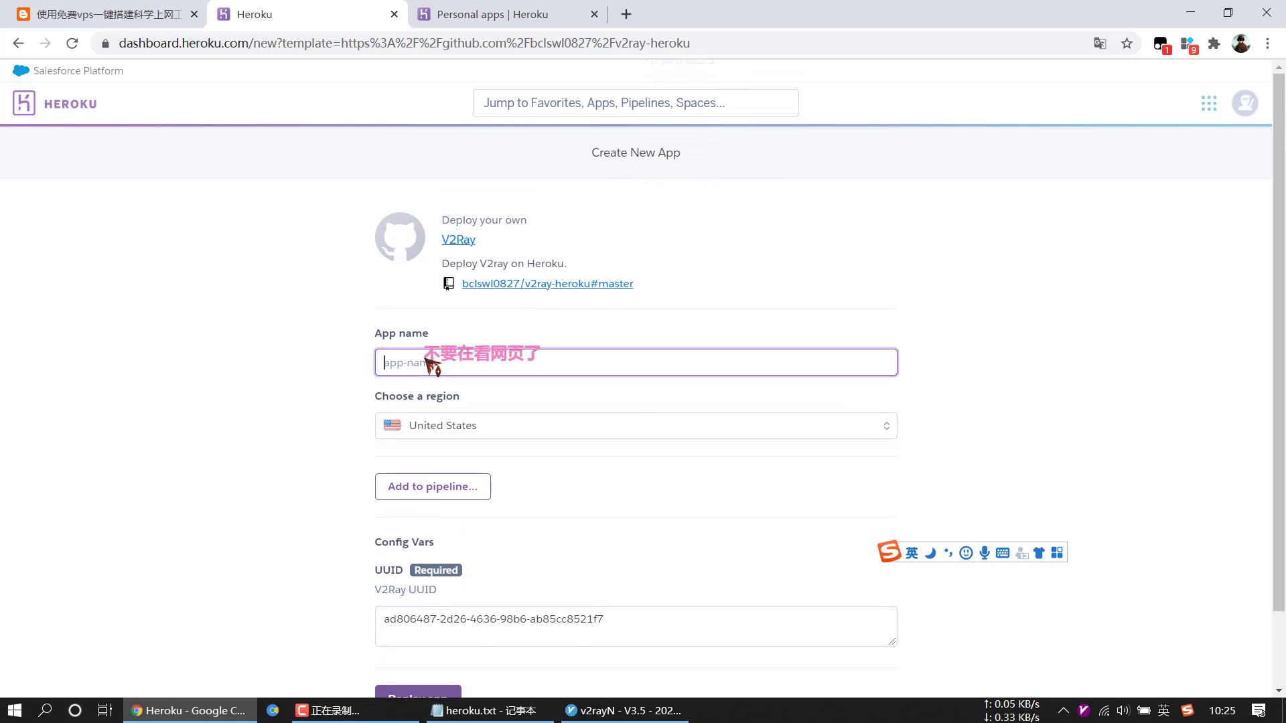
pyautogui.write('m')
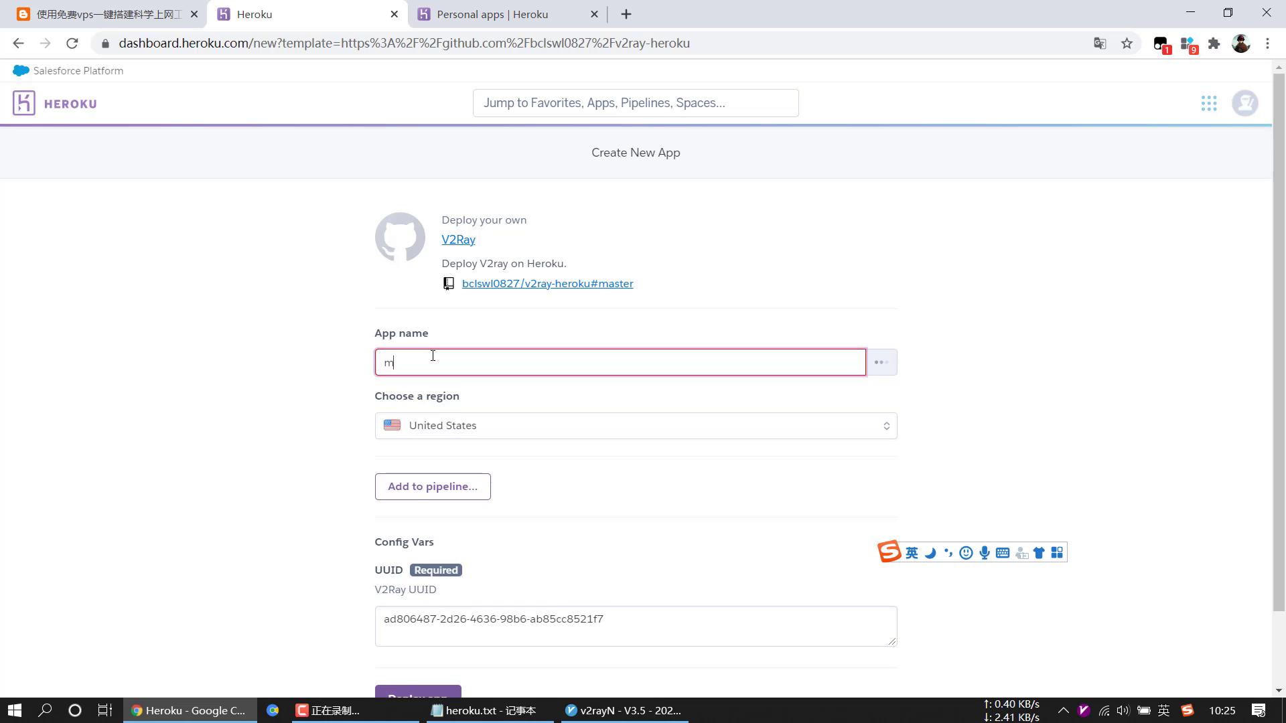
pyautogui.write('akeyousel')
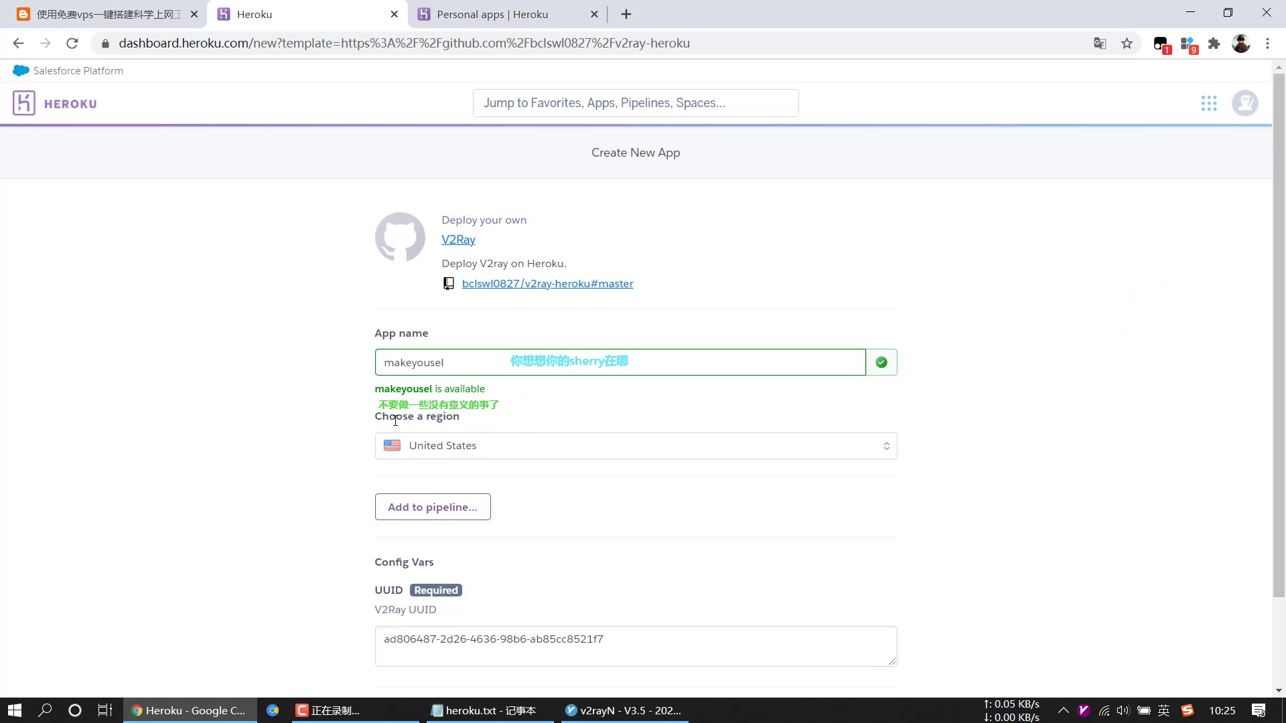
# - Choose United States as the region and deploy the V2Ray app with the prefilled UUID
pyautogui.click(457, 445)
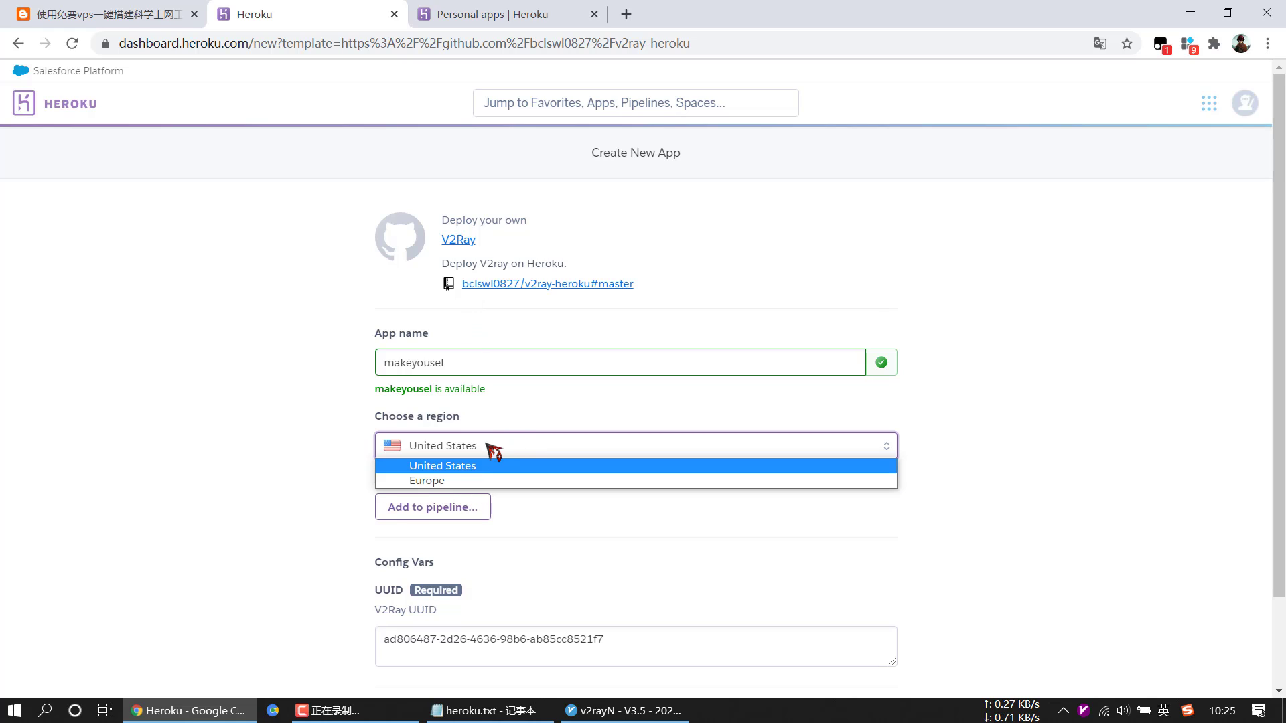
pyautogui.click(457, 468)
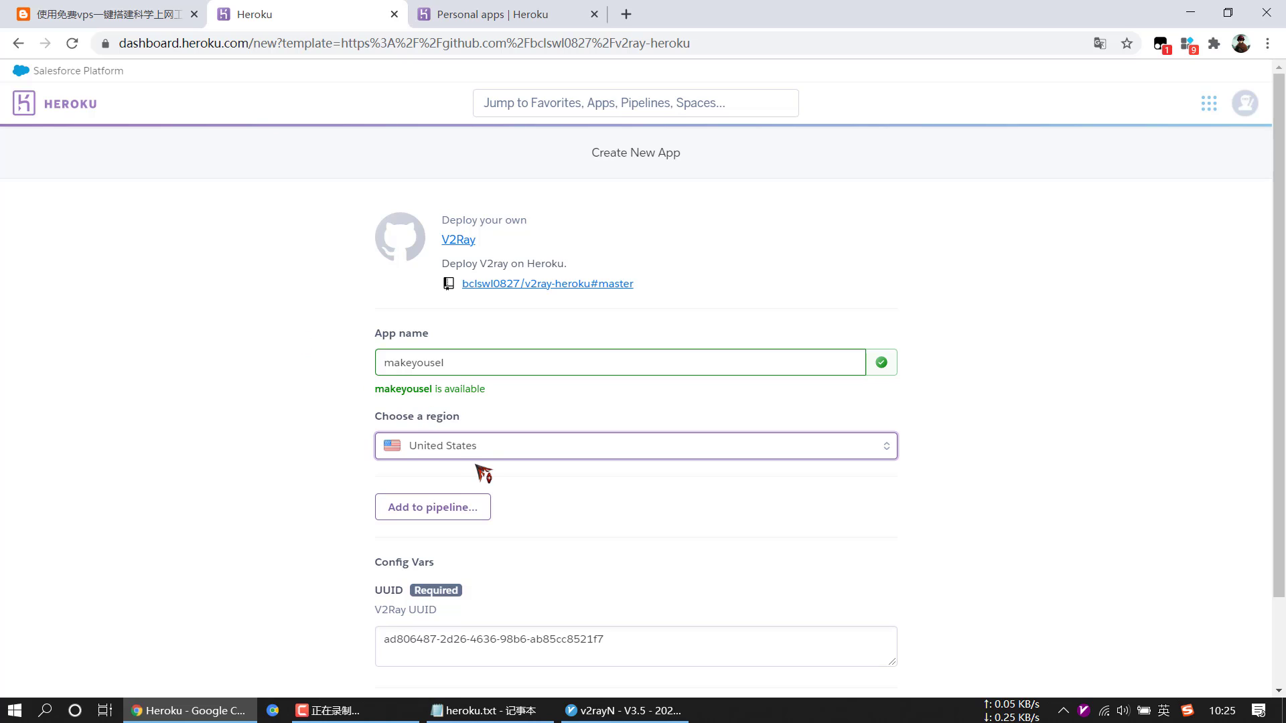
pyautogui.scroll(-2, 462, 513)
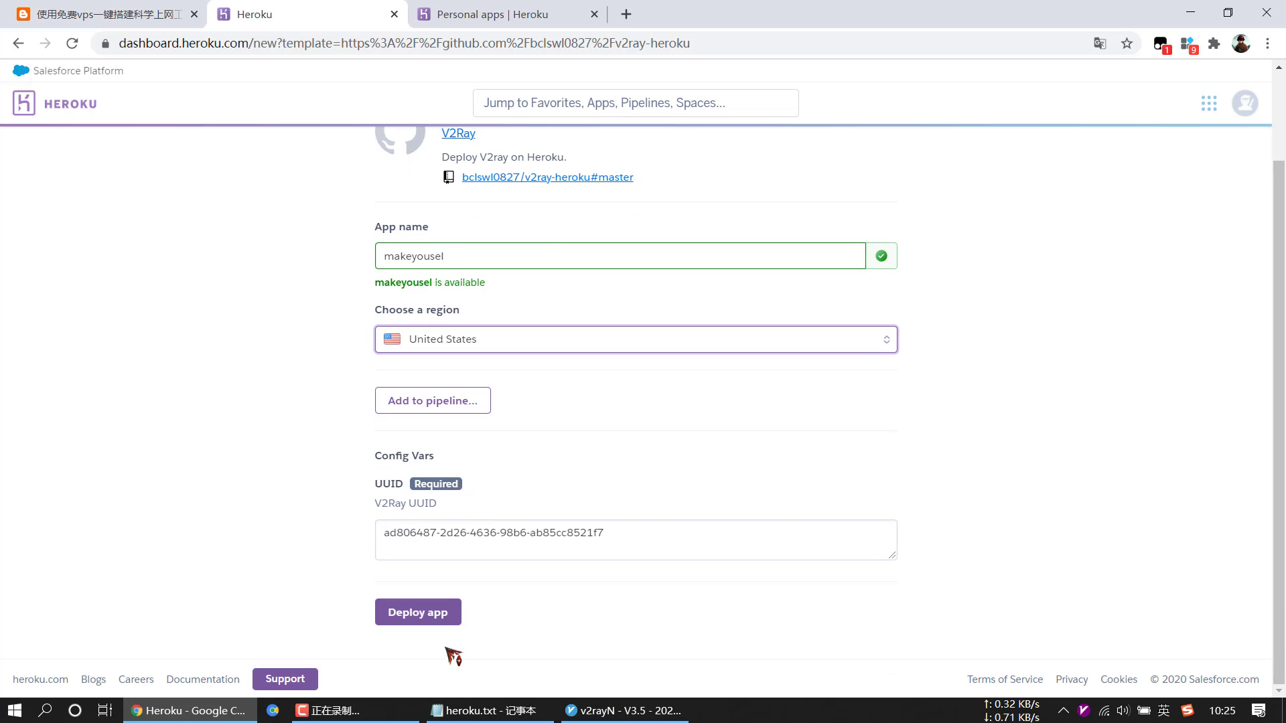
pyautogui.click(422, 613)
pyautogui.scroll(-3, 665, 612)
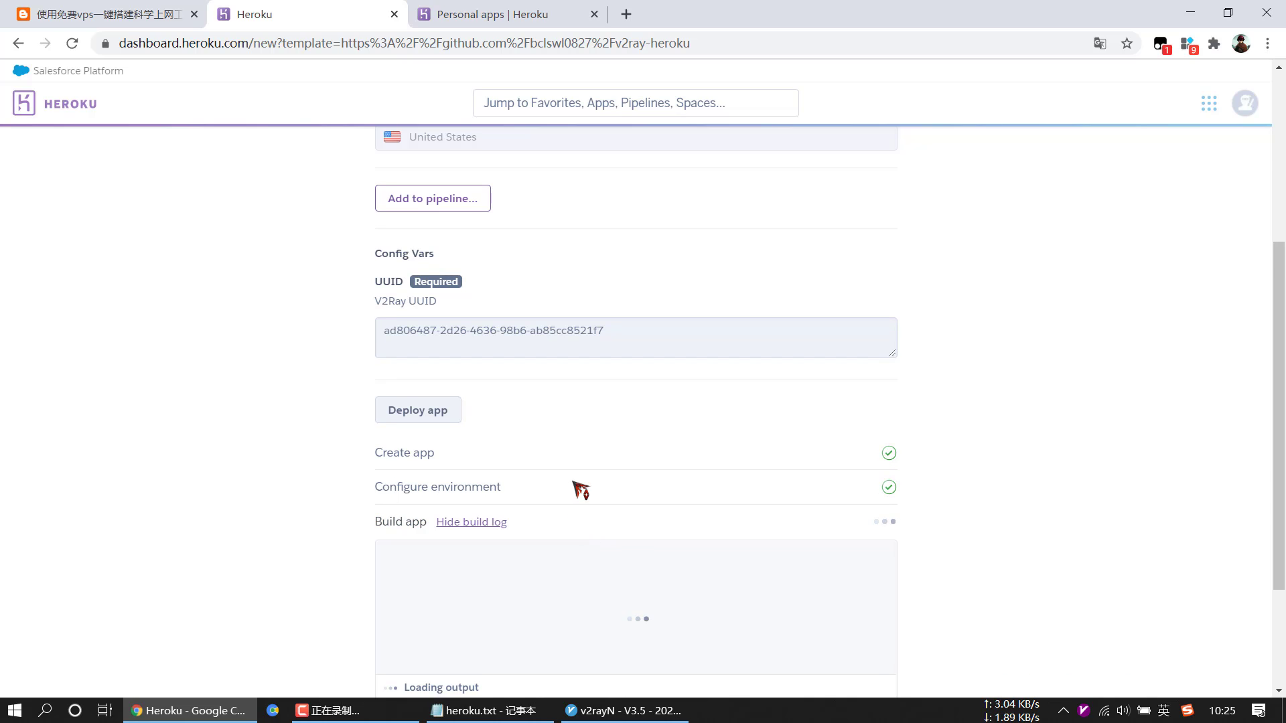
pyautogui.scroll(-3, 576, 519)
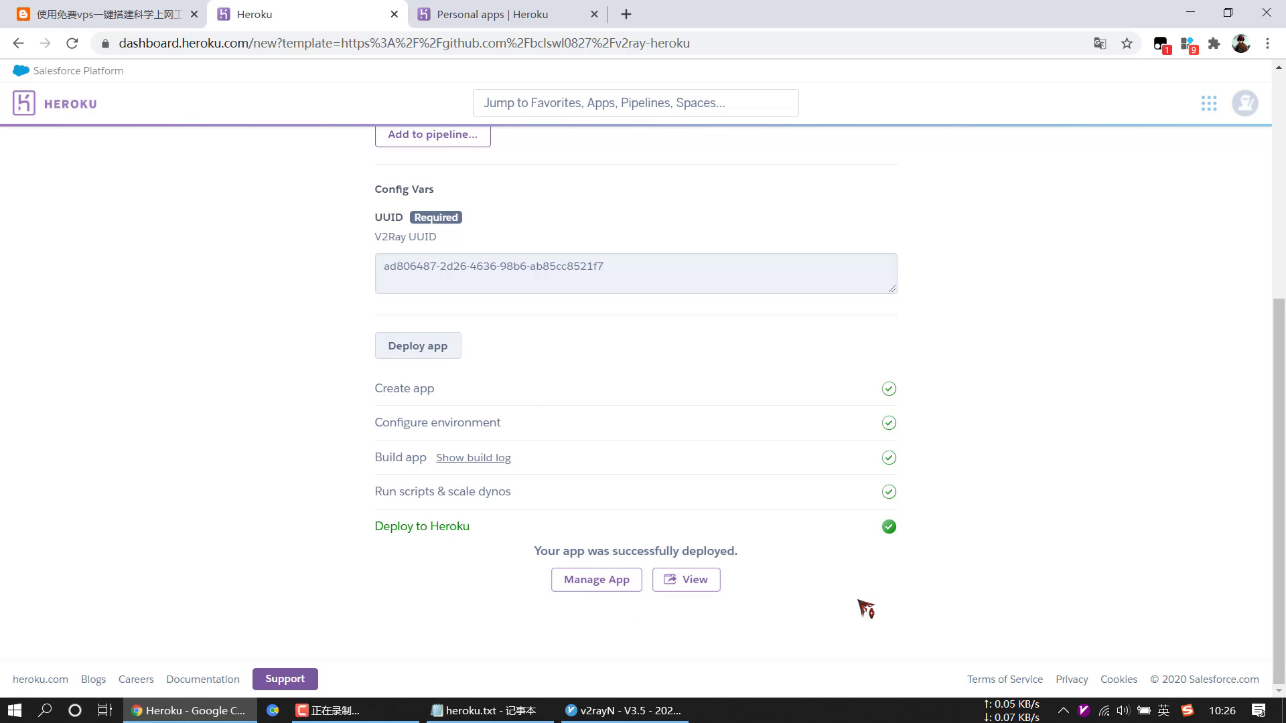
# - Open the deployed app's settings and reveal its config vars
pyautogui.click(594, 580)
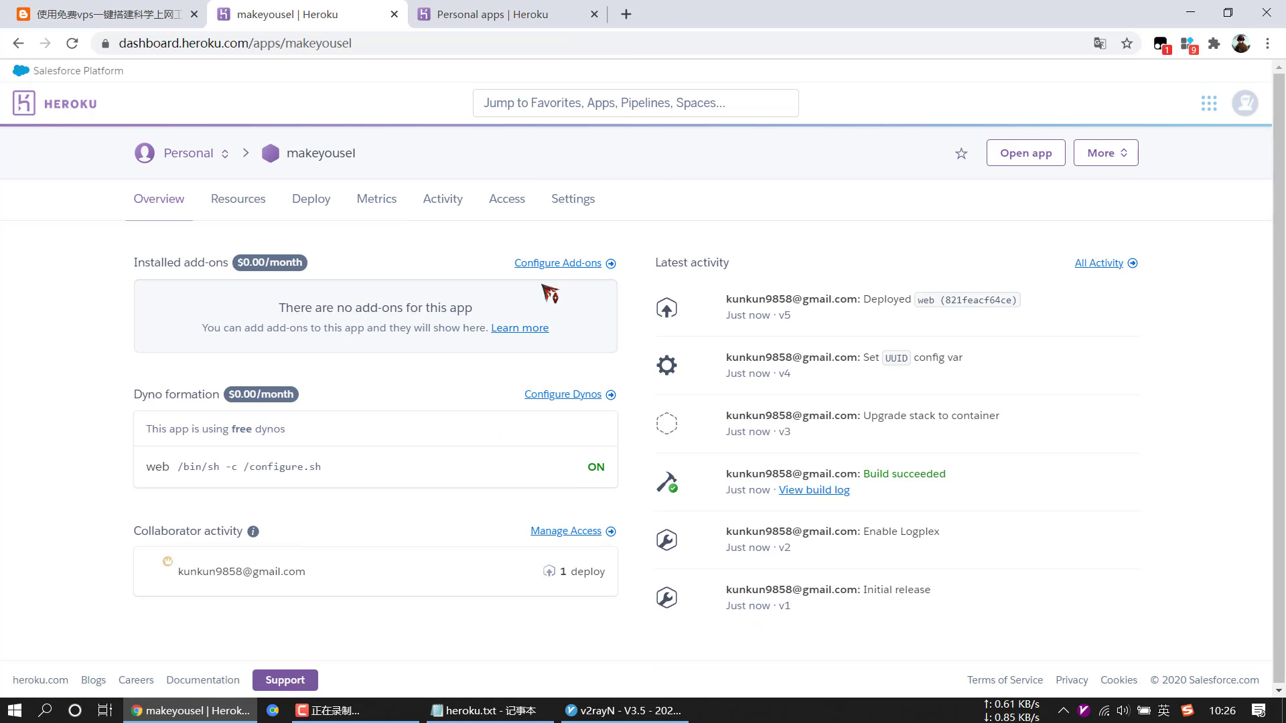
pyautogui.click(576, 199)
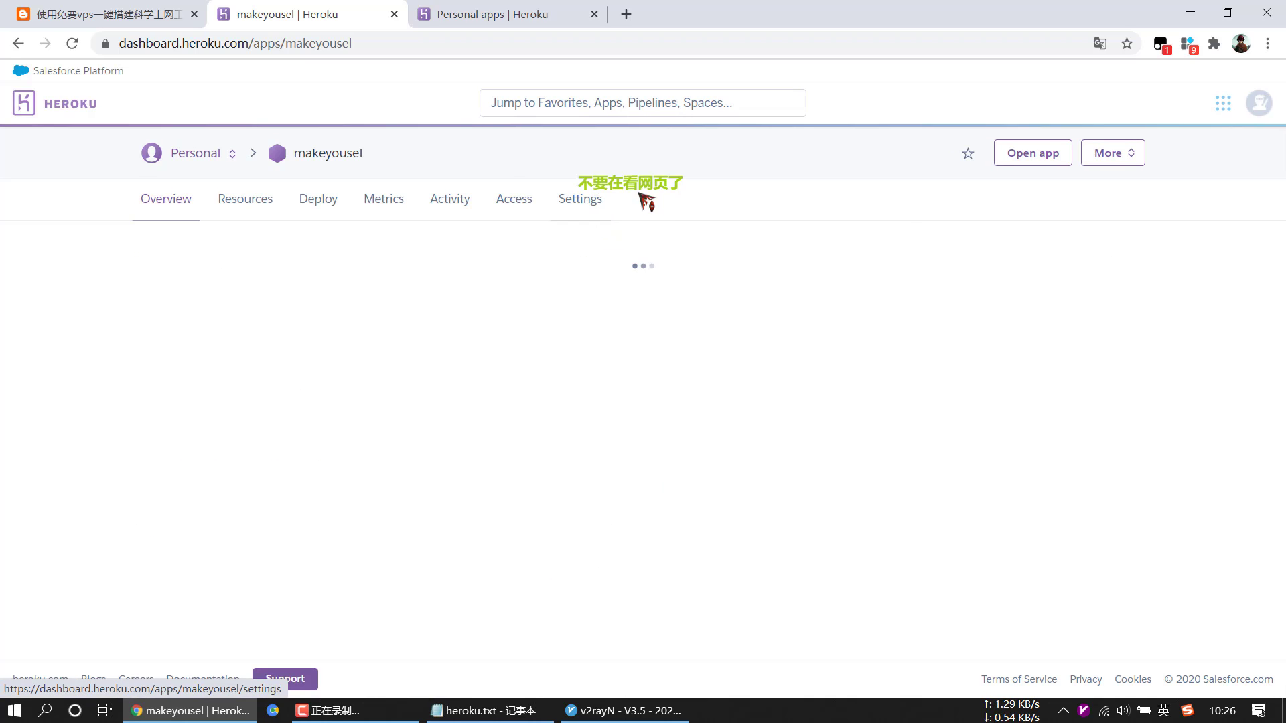
pyautogui.scroll(-1, 577, 404)
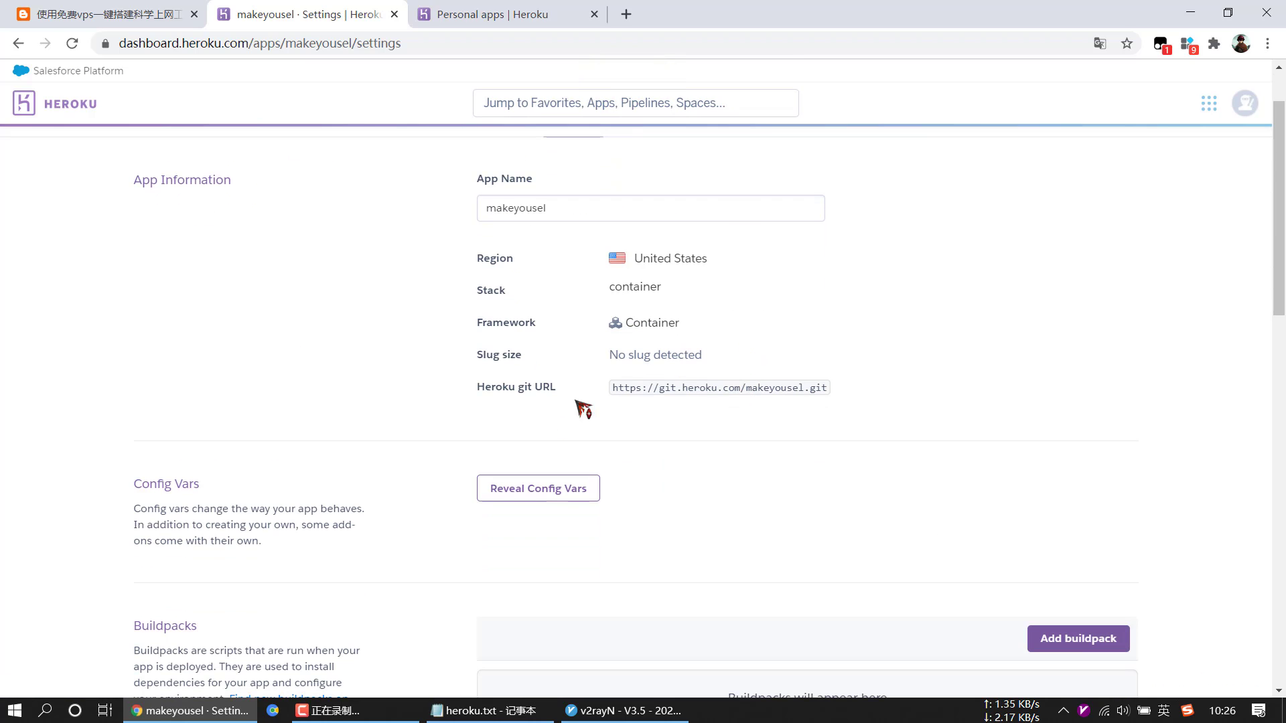
pyautogui.scroll(-2, 647, 446)
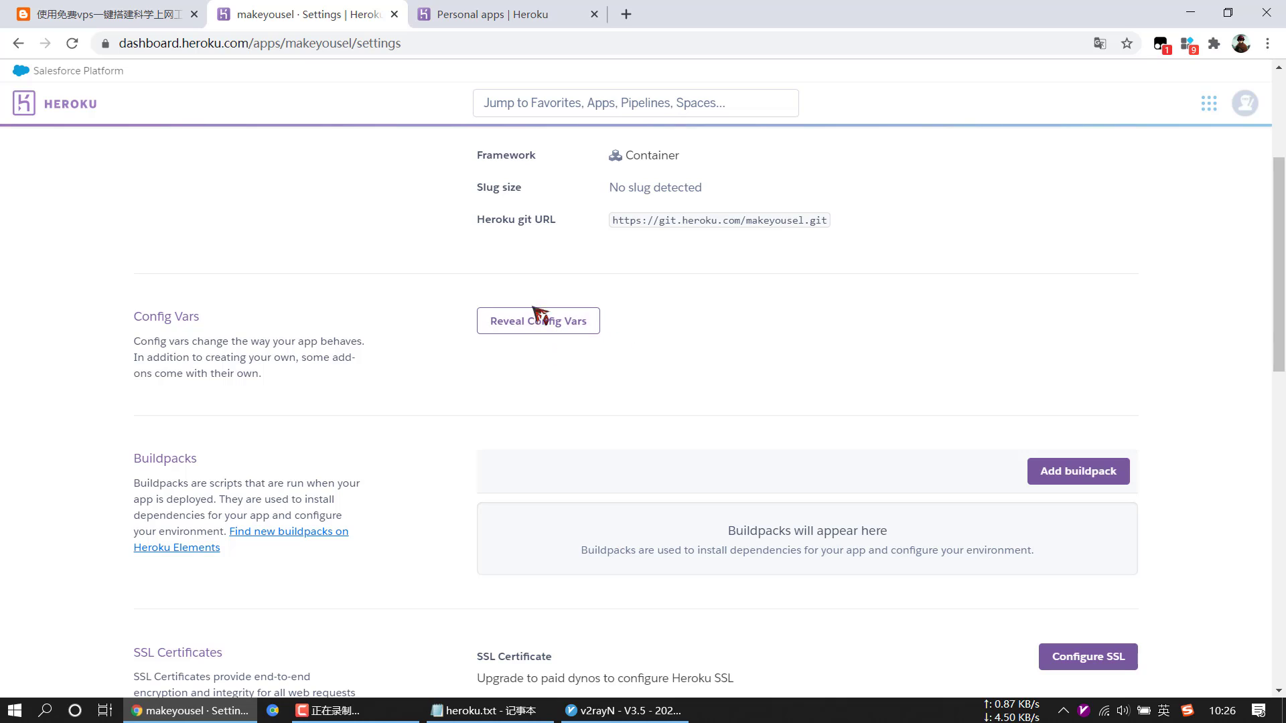
pyautogui.click(566, 326)
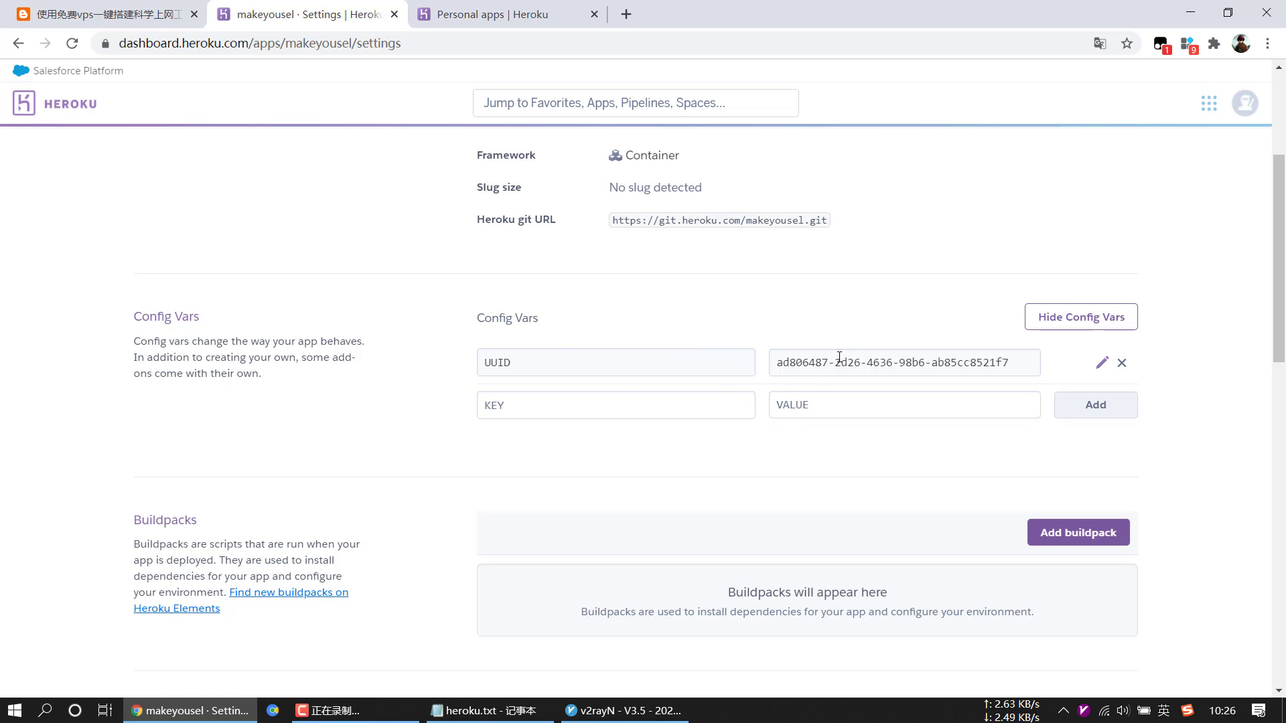
# - Copy the app's herokuapp.com address from the Domains section of its settings
pyautogui.scroll(-10, 640, 418)
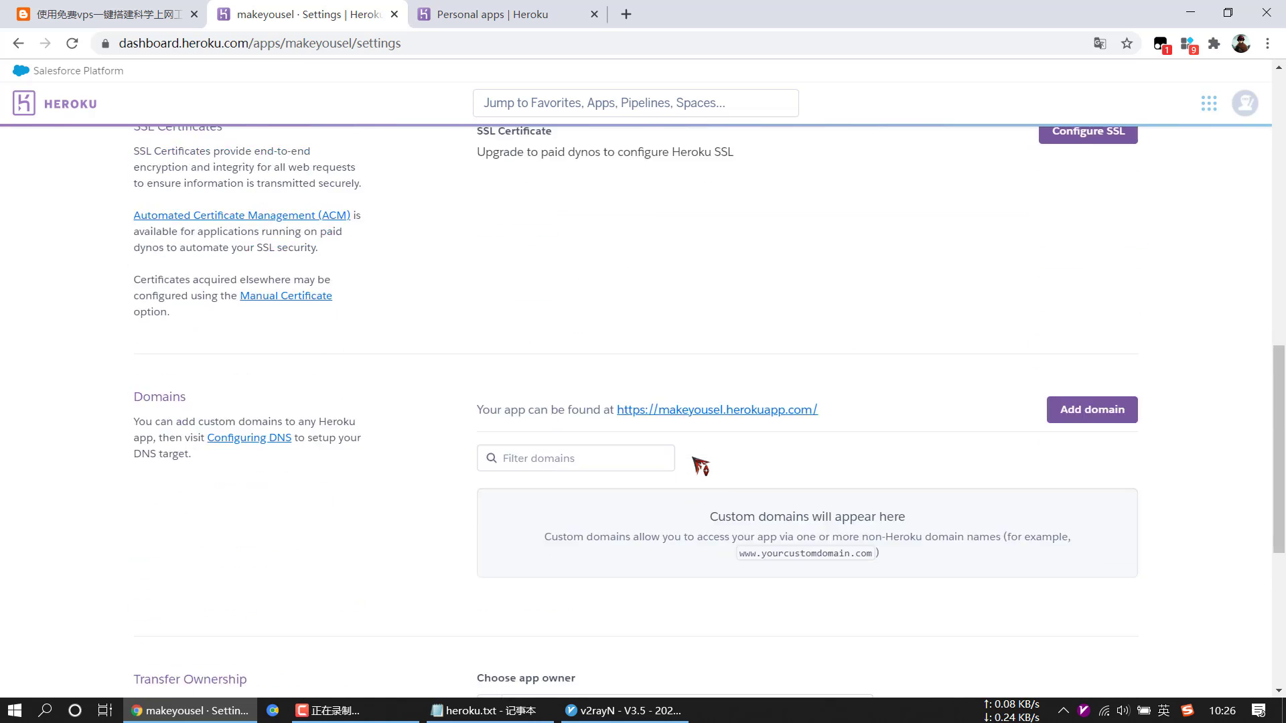
pyautogui.scroll(2, 660, 331)
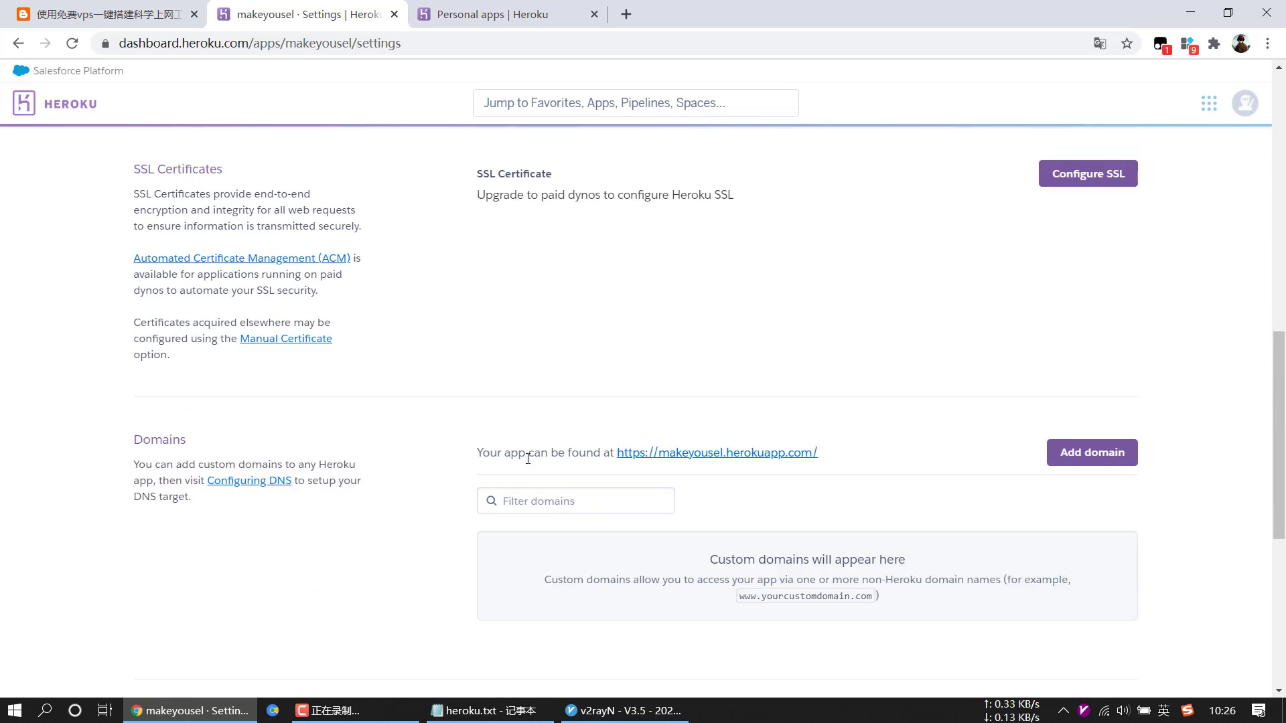
pyautogui.scroll(5, 705, 488)
pyautogui.scroll(-5, 709, 476)
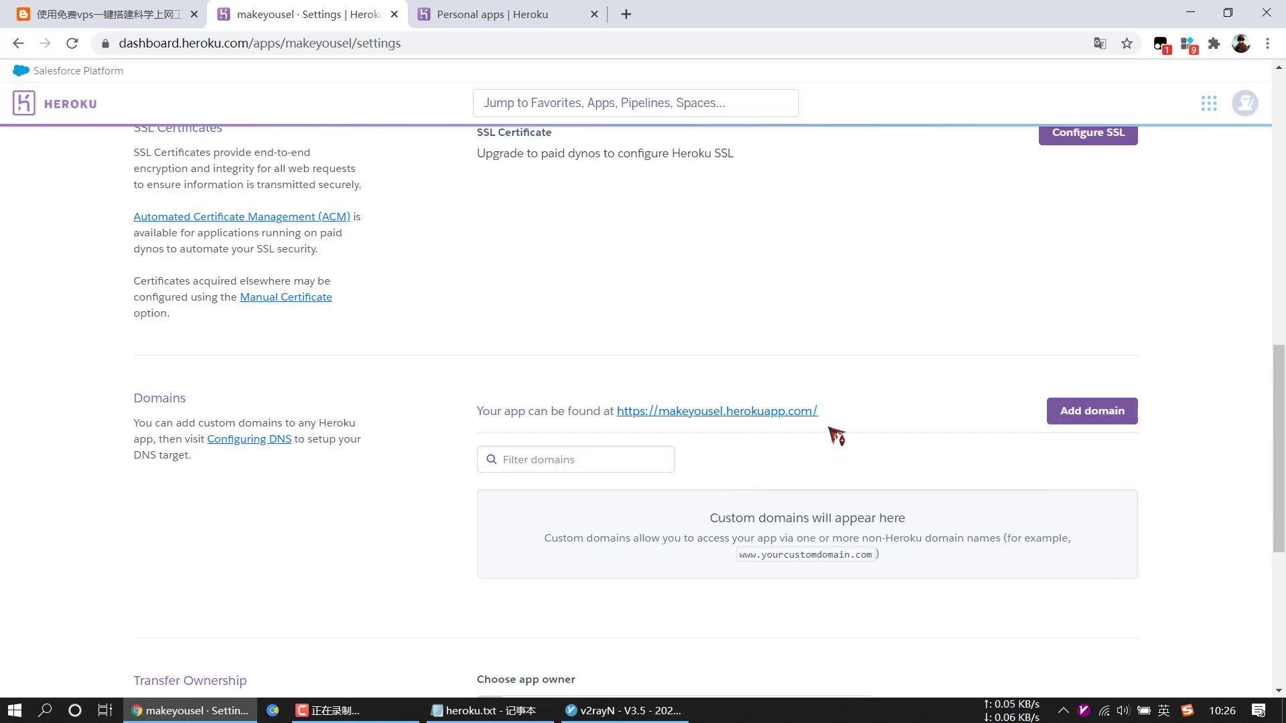
pyautogui.moveTo(836, 411); pyautogui.dragTo(626, 411)
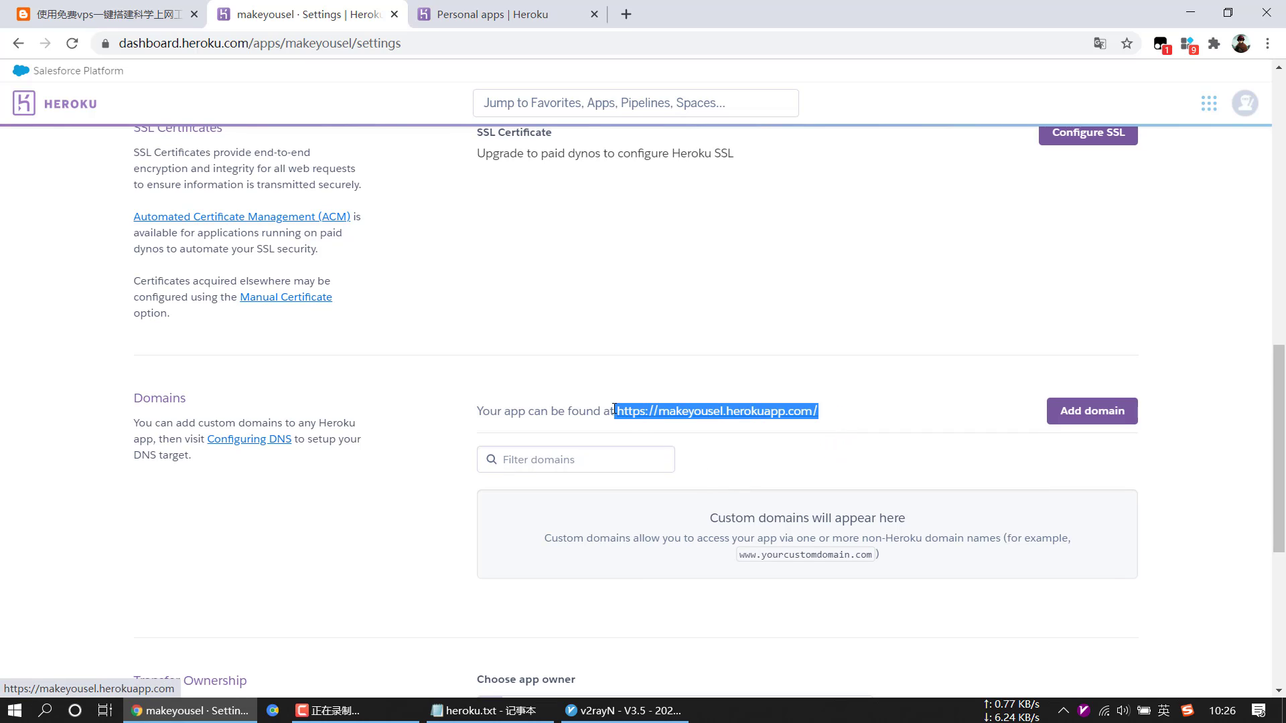
pyautogui.rightClick(690, 414)
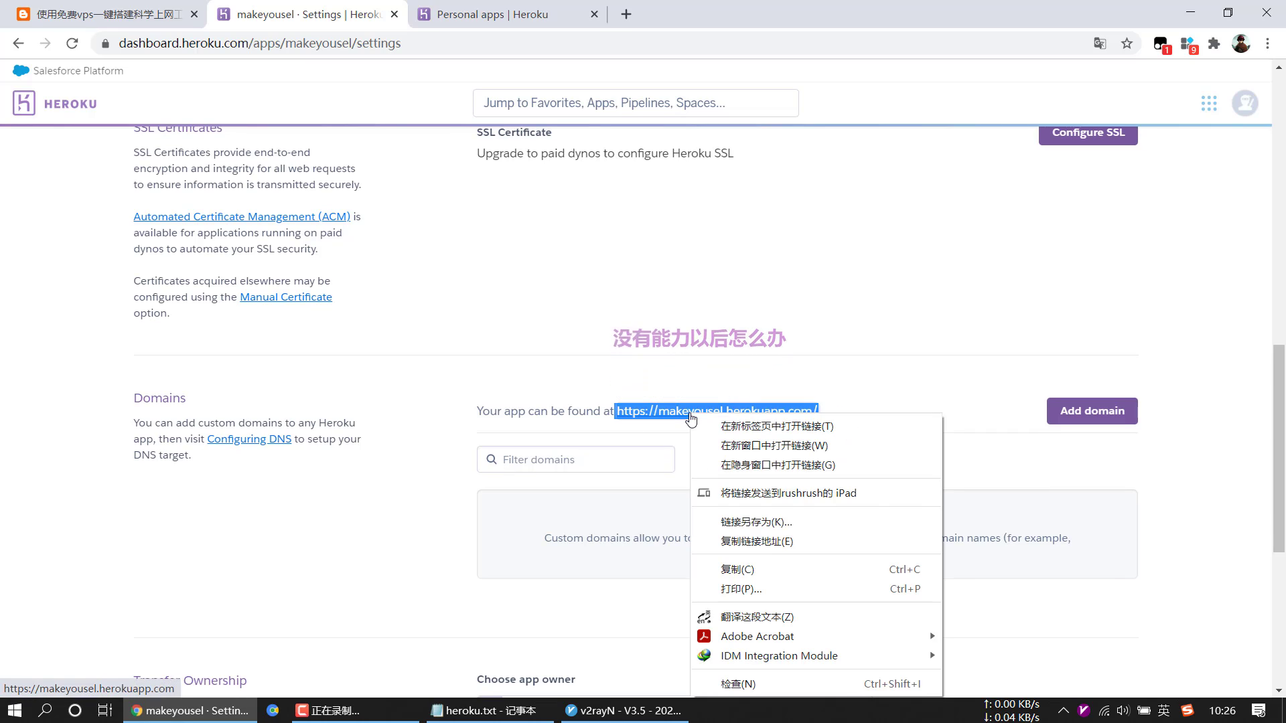
pyautogui.click(770, 566)
pyautogui.click(1083, 710)
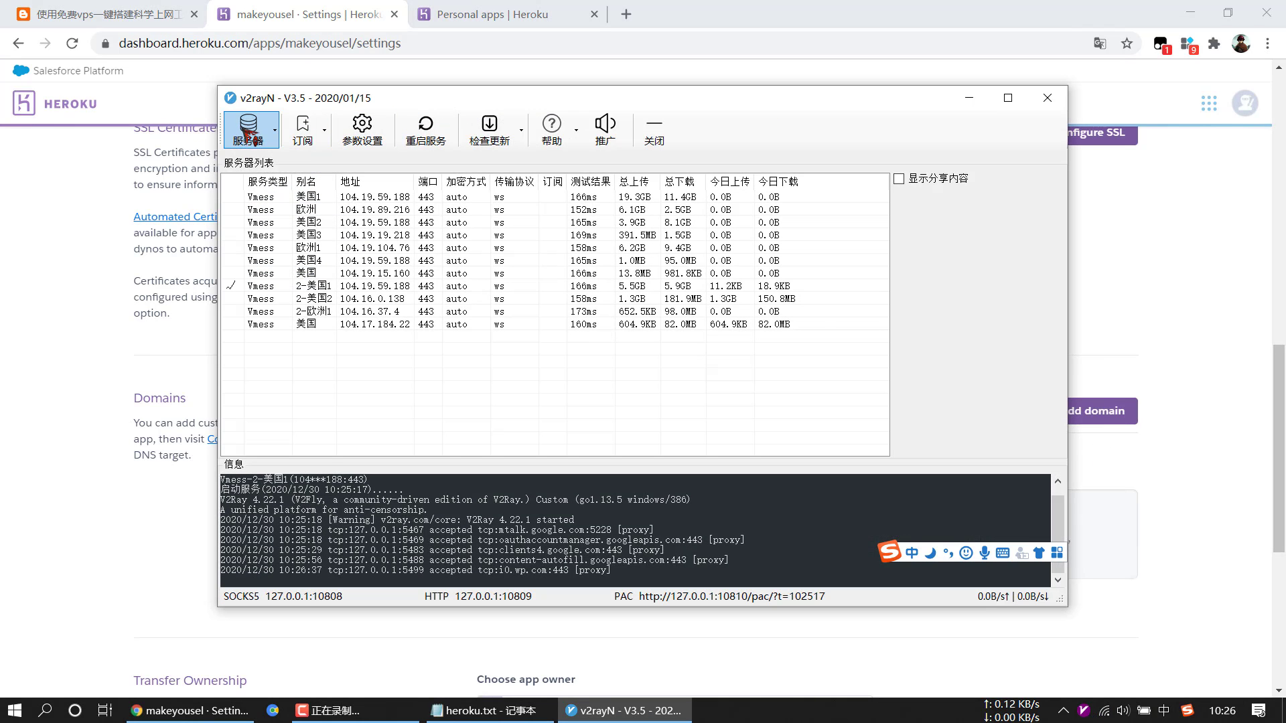
pyautogui.click(265, 137)
pyautogui.click(272, 157)
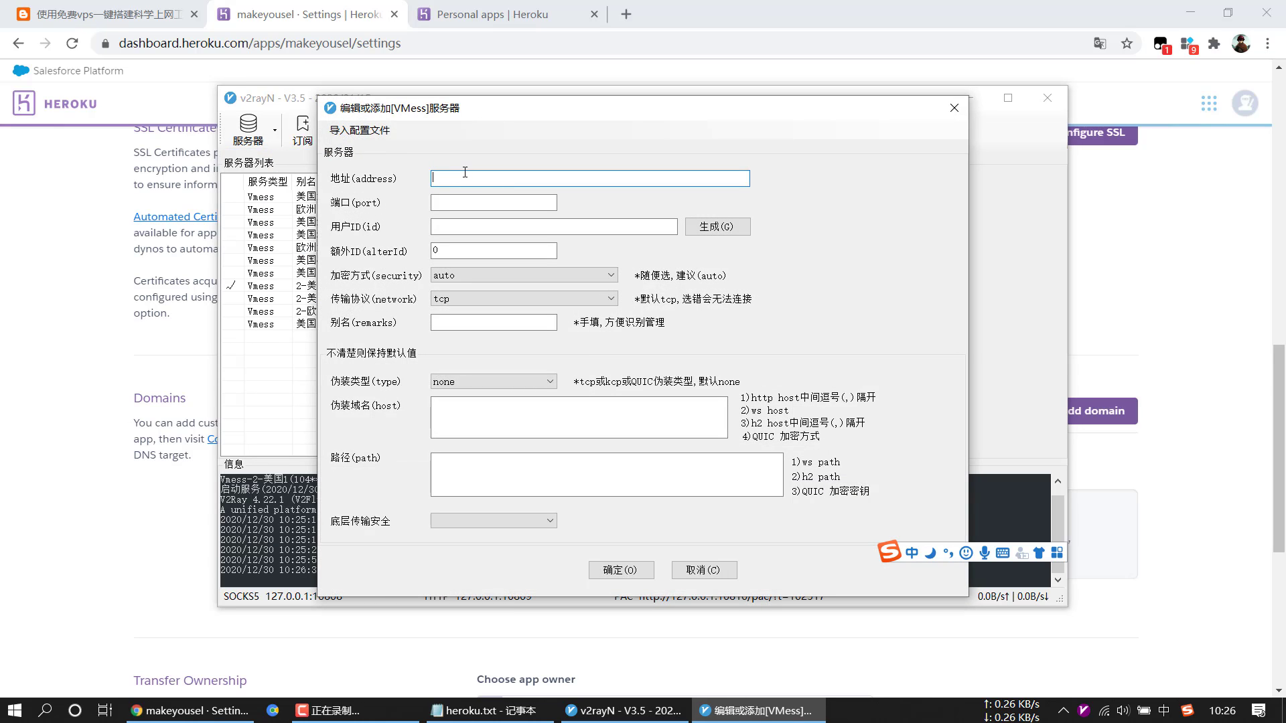
pyautogui.hotkey('ctrl', 'v')
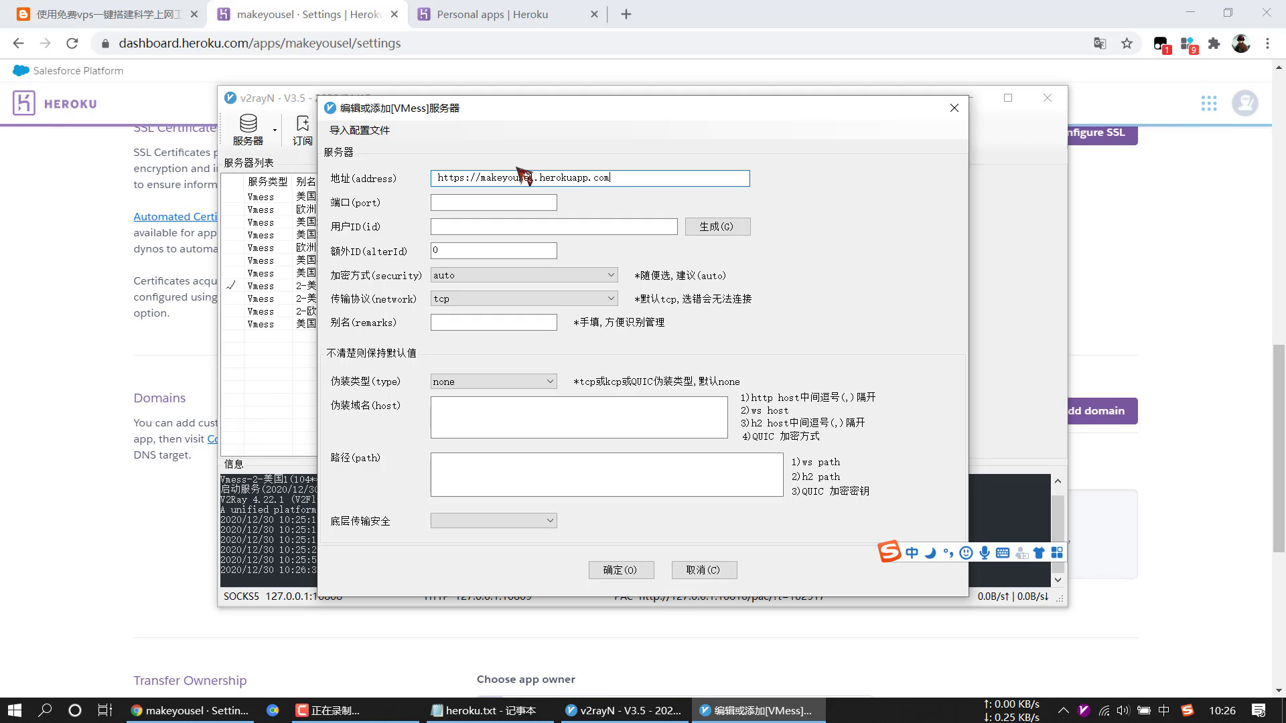
pyautogui.moveTo(481, 178); pyautogui.dragTo(394, 178)
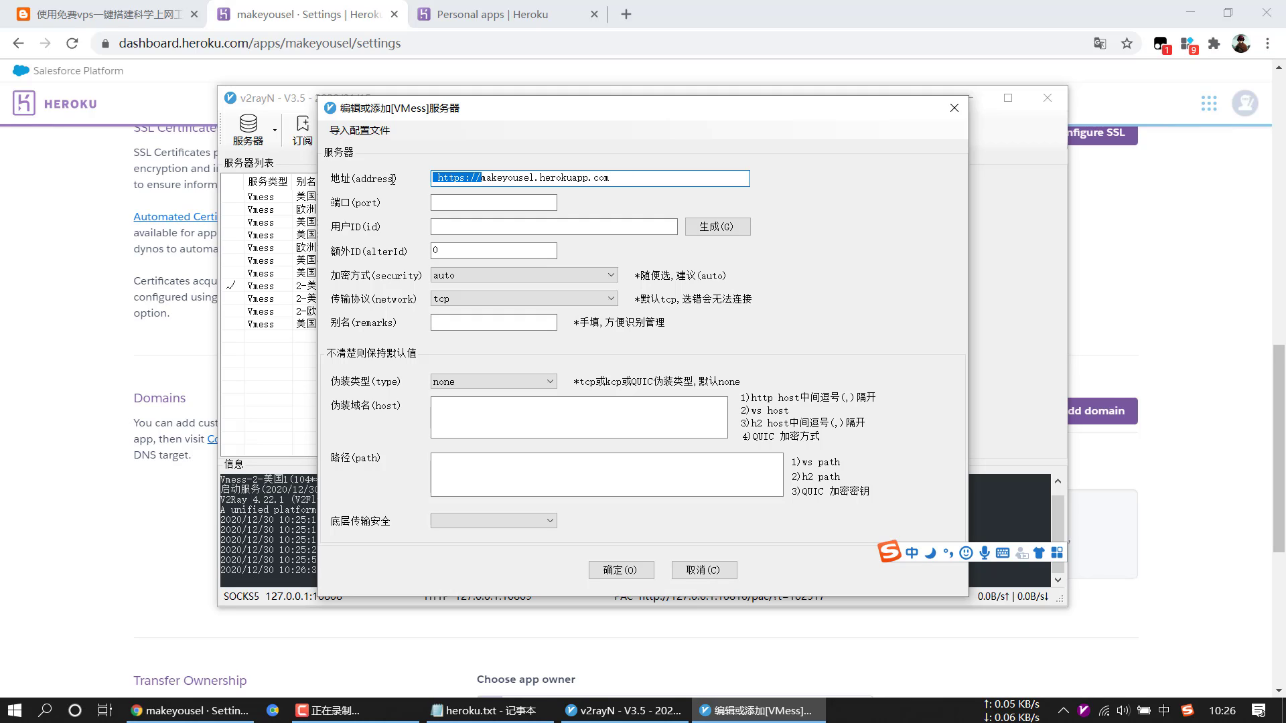
pyautogui.press('BackSpace')
pyautogui.click(496, 200)
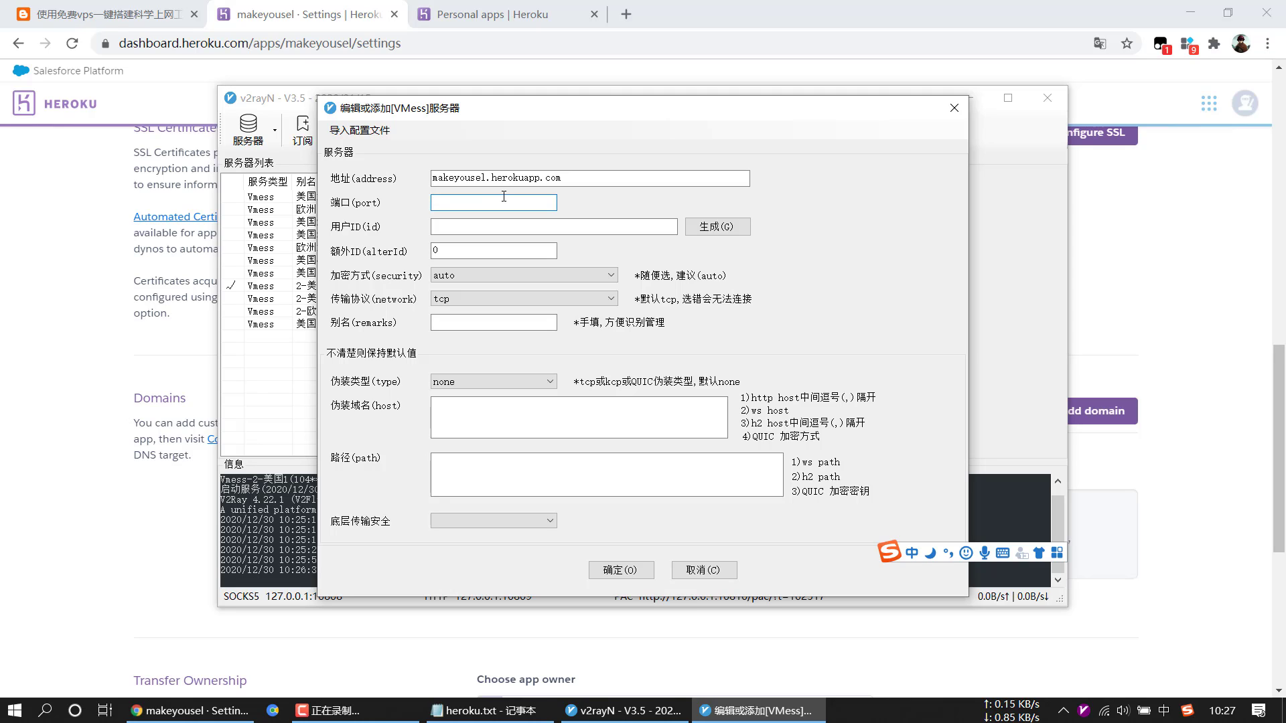
pyautogui.write('443')
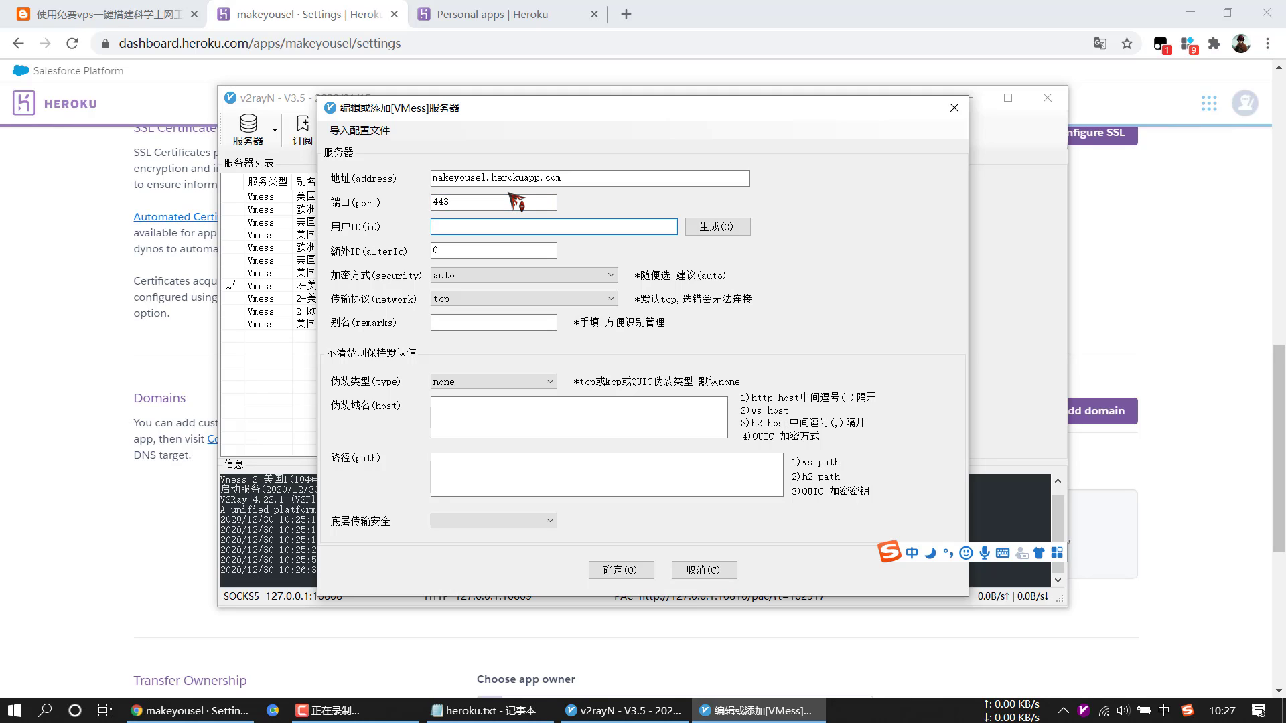
# - Copy the UUID value from the Heroku app's config vars into the VMess server's user ID and set alterId to 64
pyautogui.click(1148, 290)
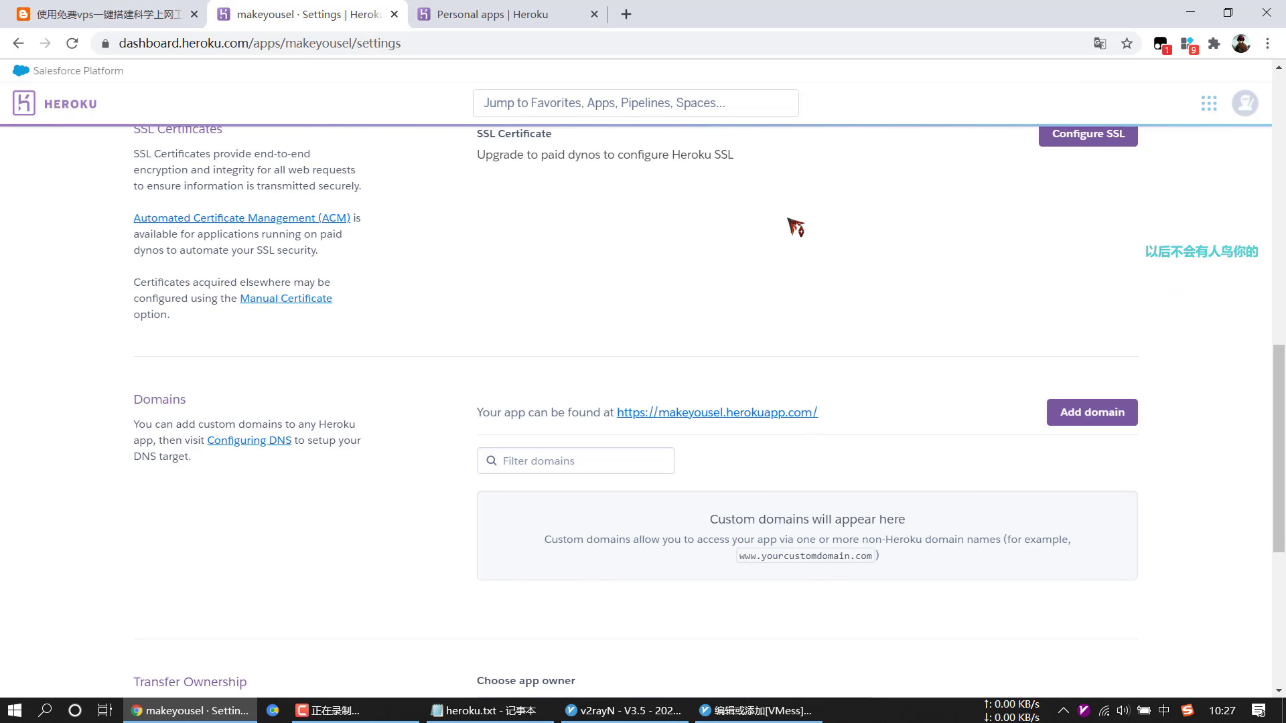
pyautogui.scroll(7, 790, 225)
pyautogui.scroll(2, 787, 226)
pyautogui.scroll(-1, 618, 422)
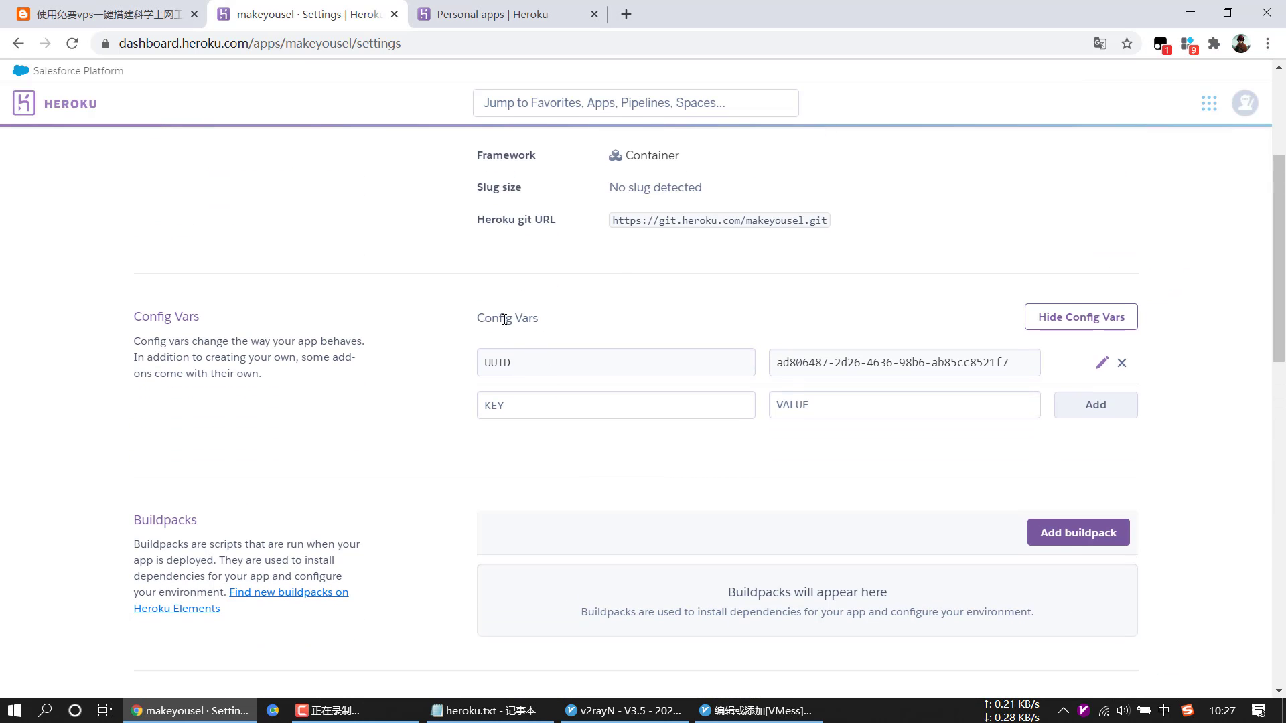
pyautogui.tripleClick(884, 365)
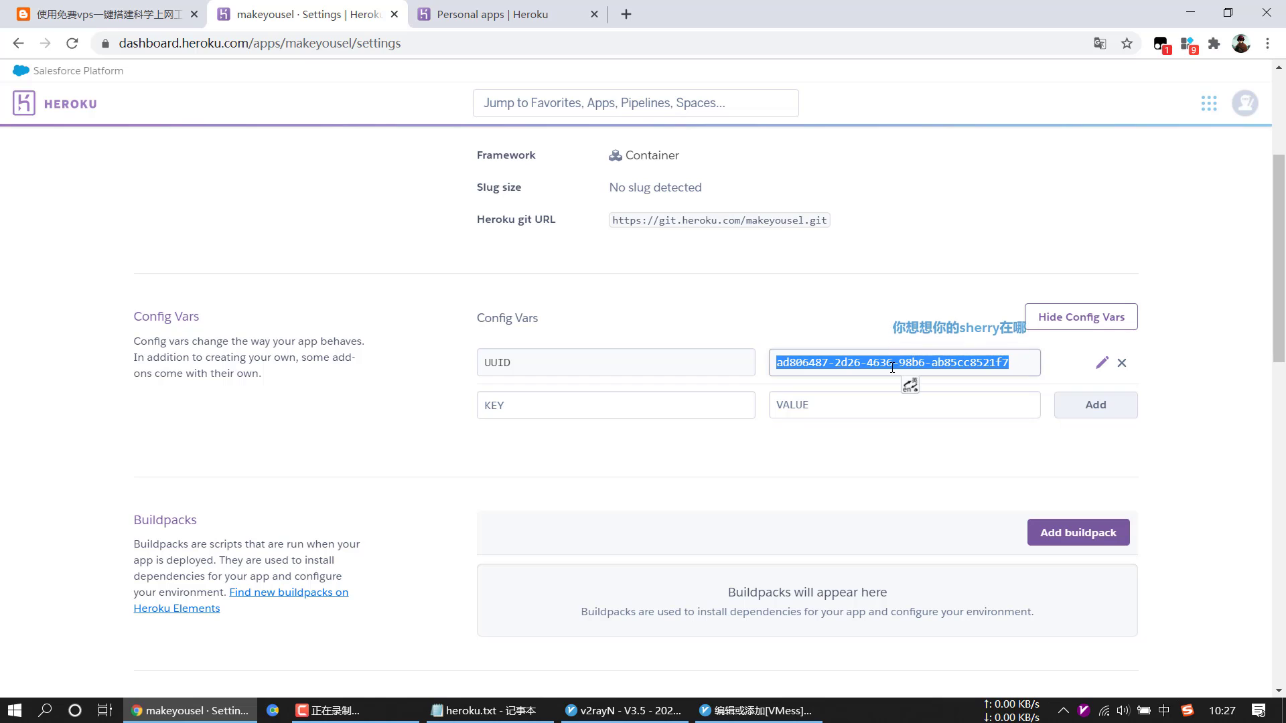
pyautogui.click(760, 711)
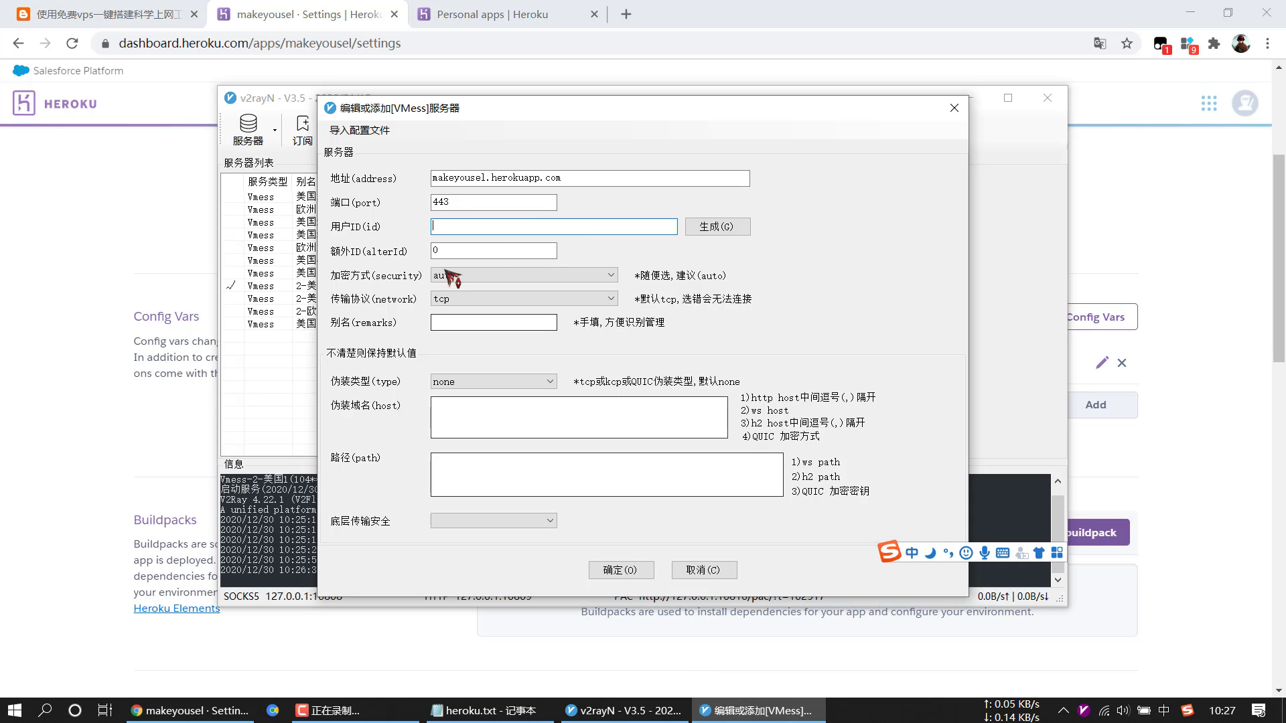
pyautogui.click(462, 227)
pyautogui.hotkey('ctrl', 'v')
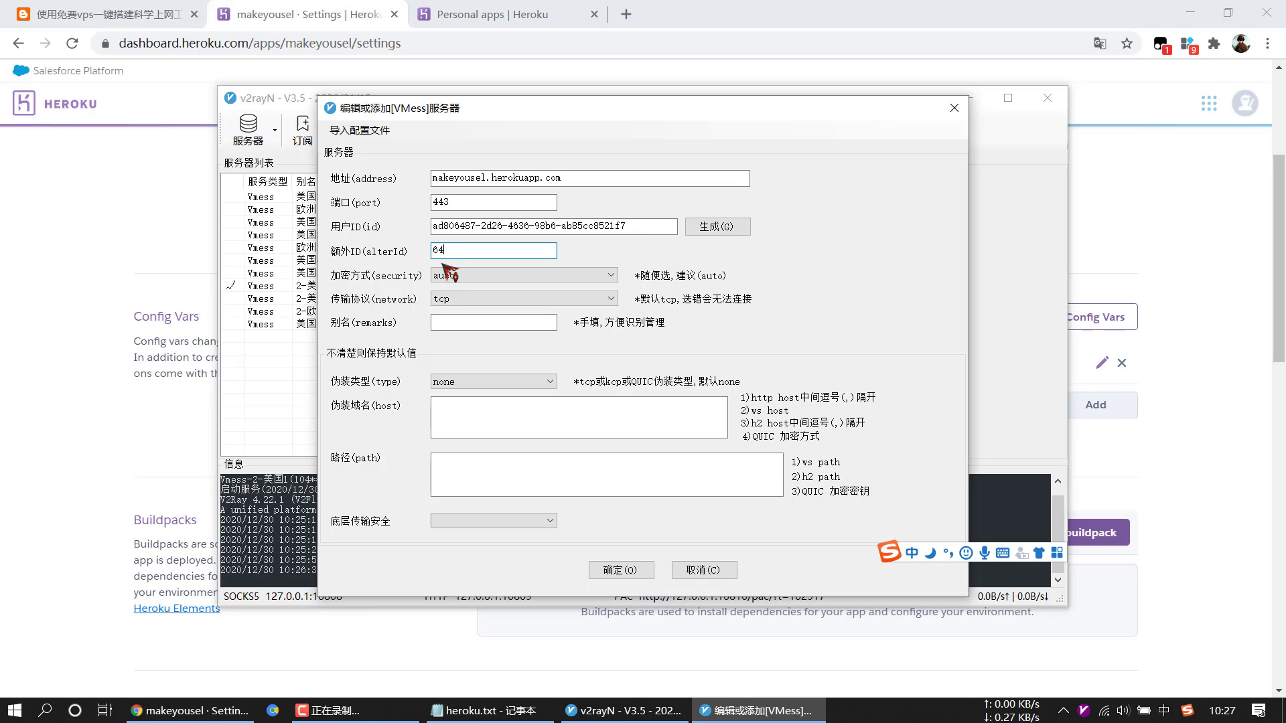
# - Set the VMess server's network protocol to ws and its remark to 美国
pyautogui.click(460, 295)
pyautogui.click(449, 333)
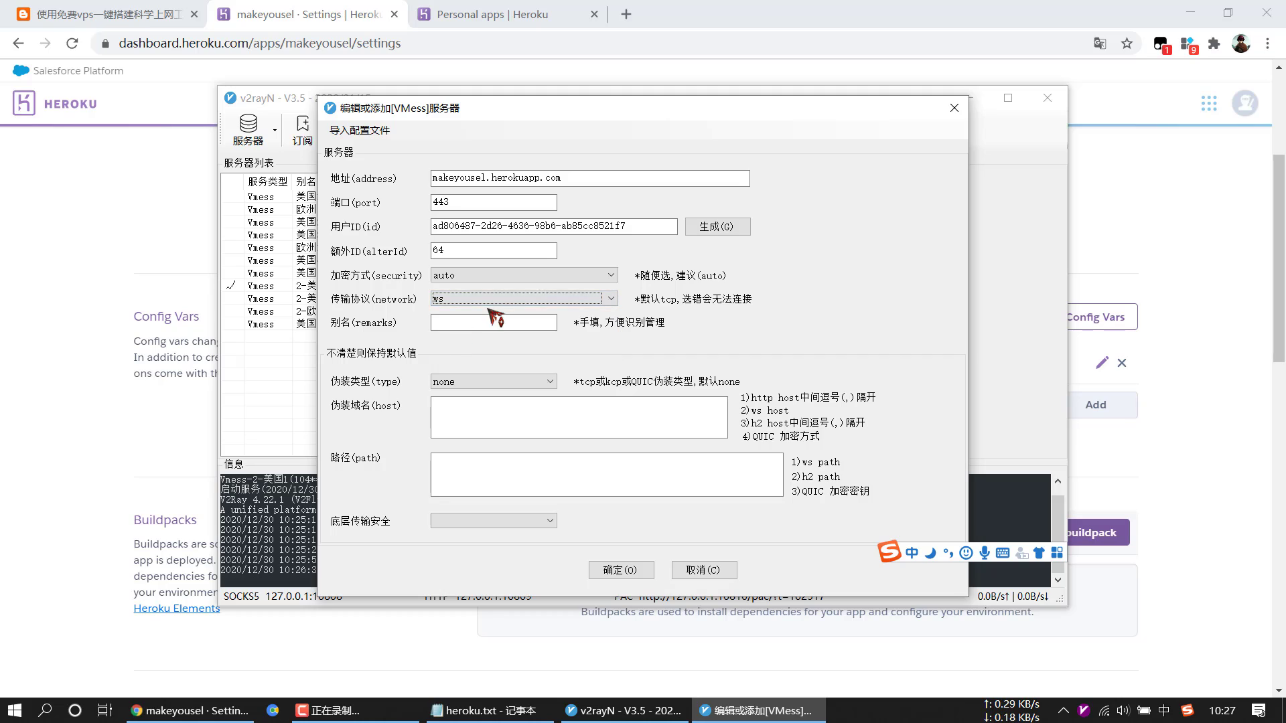
pyautogui.click(459, 323)
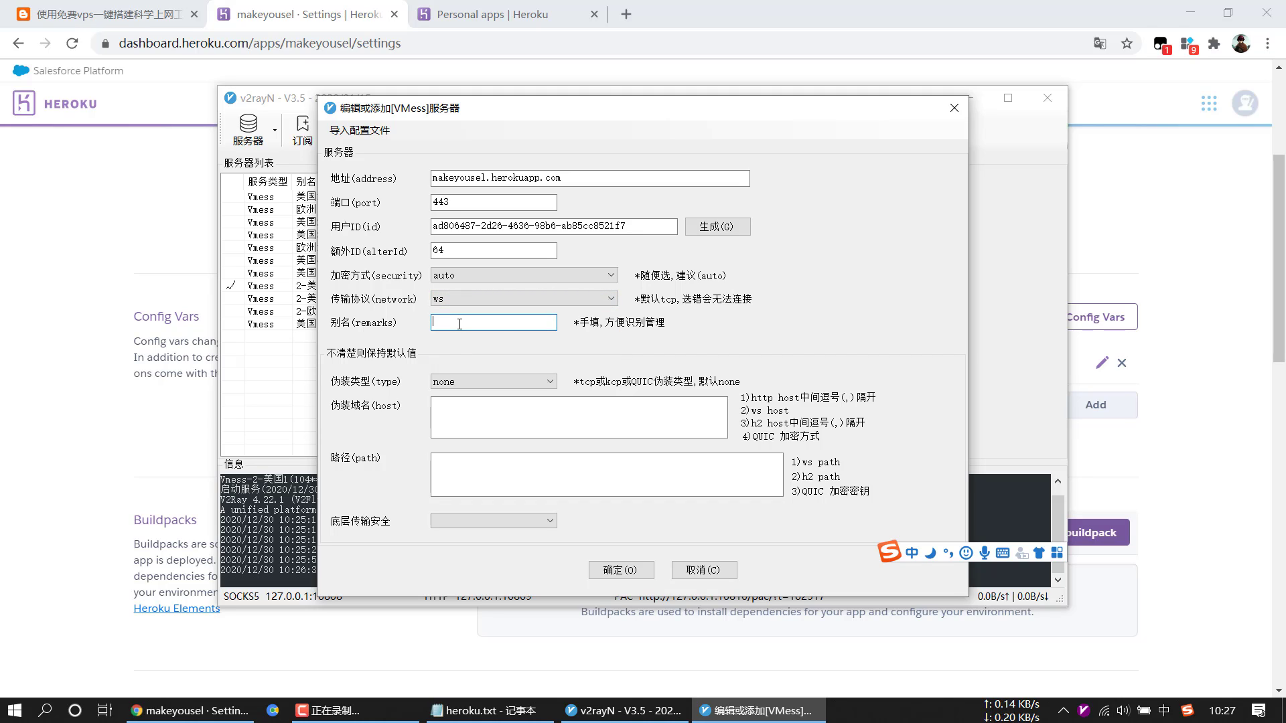
pyautogui.write('meiguo')
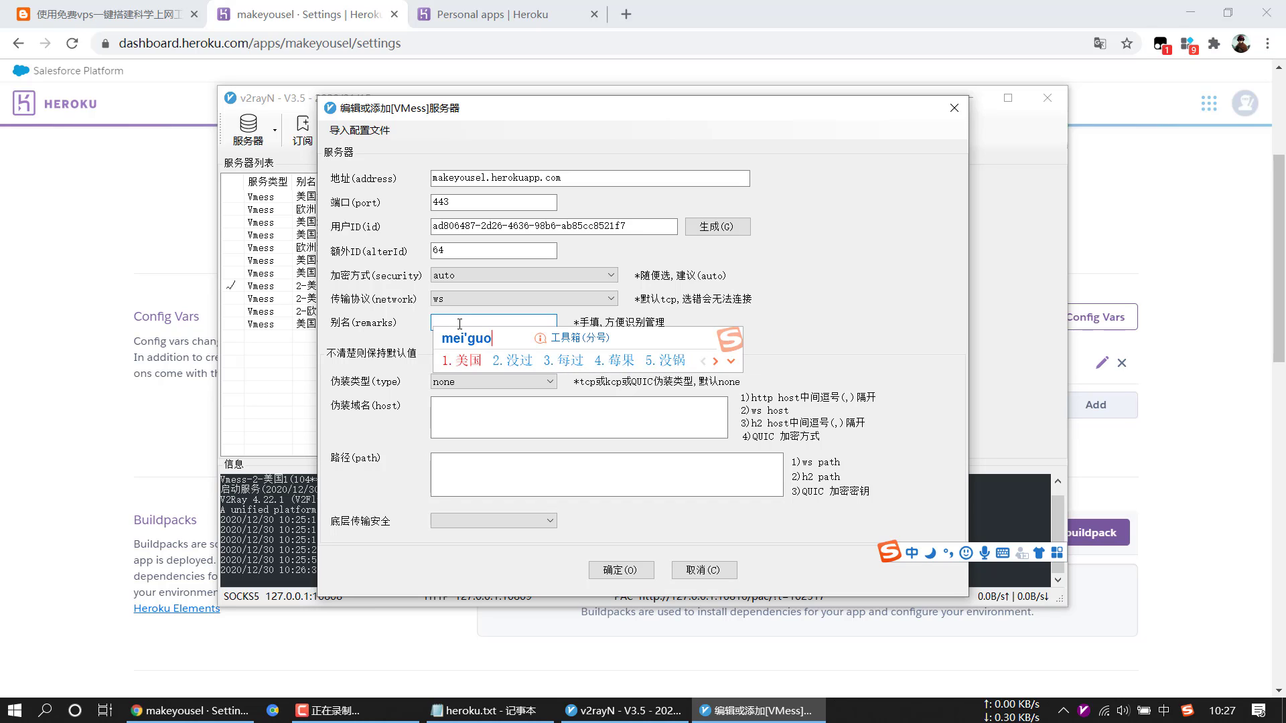
pyautogui.press('space')
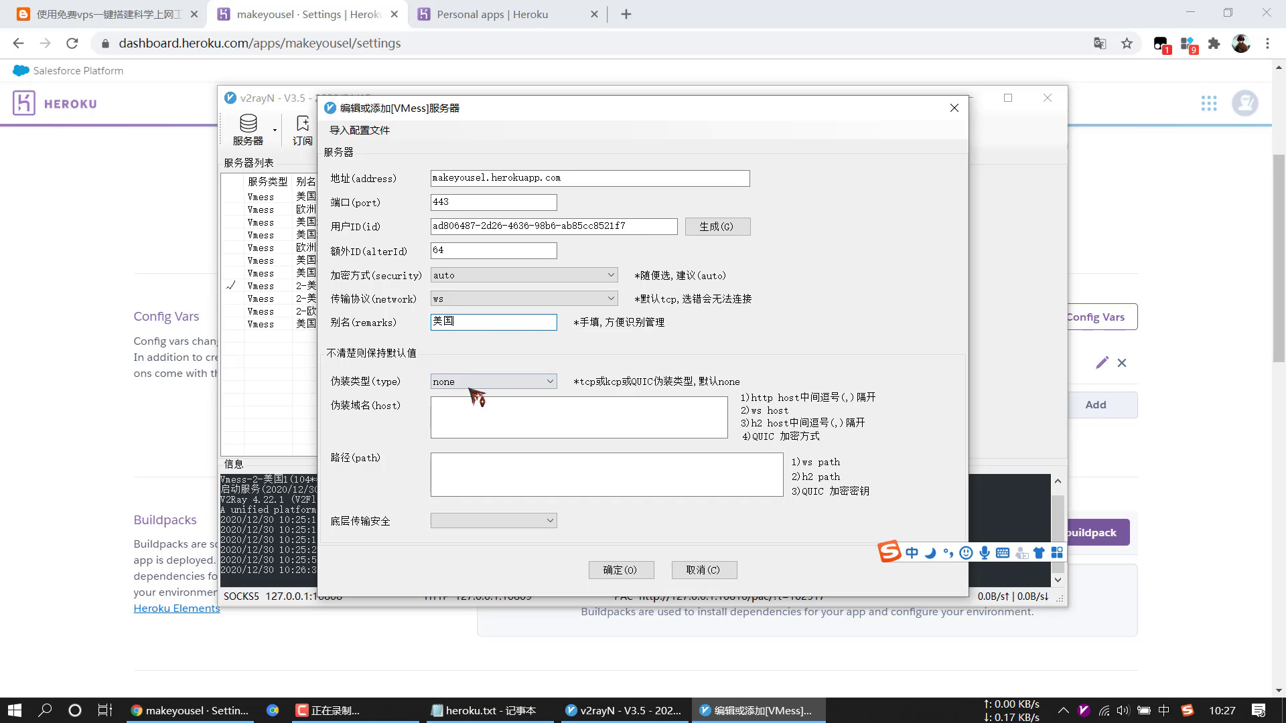
# - Set the server's path to /, its transport security to tls with allowInsecure true, and save the server
pyautogui.click(478, 423)
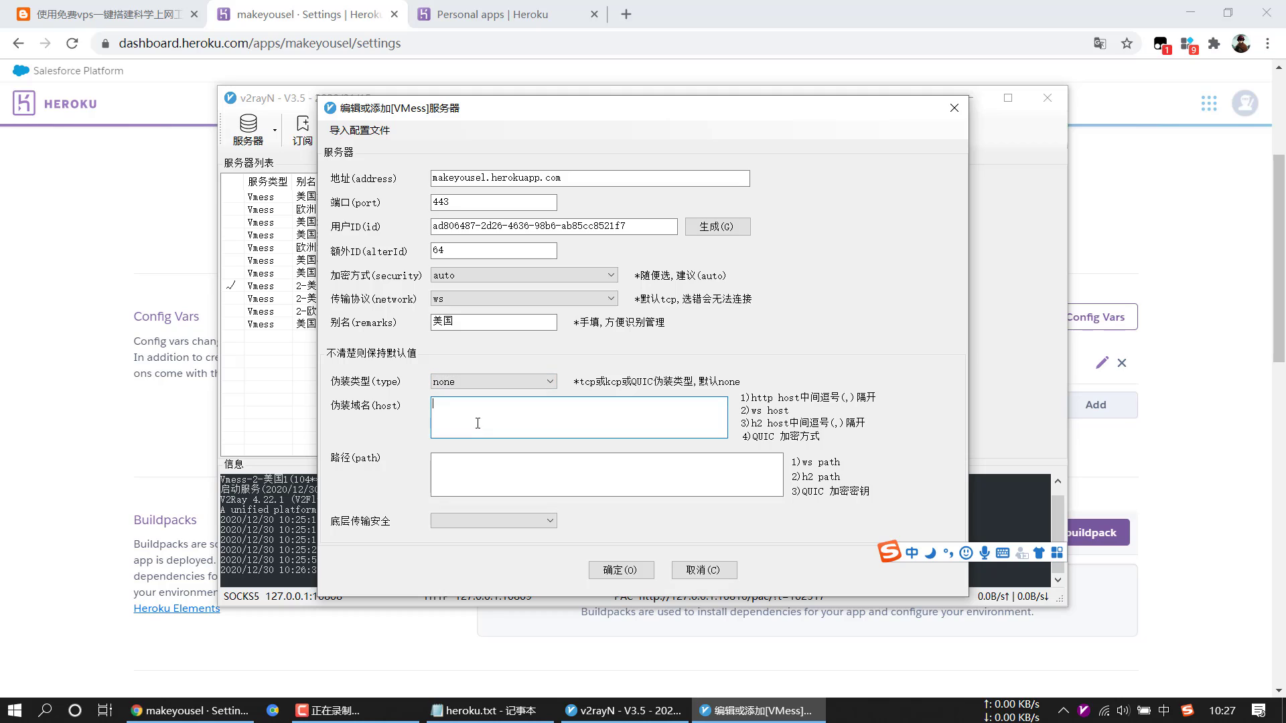
pyautogui.click(478, 473)
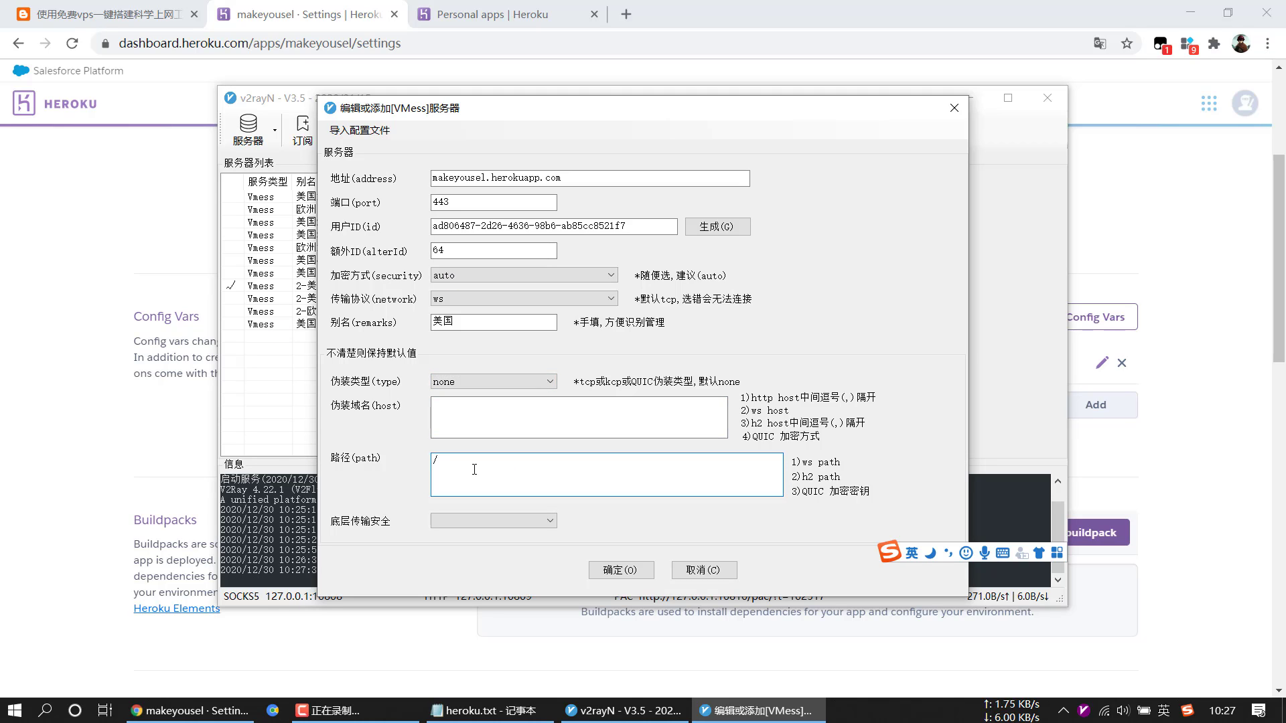
pyautogui.click(514, 519)
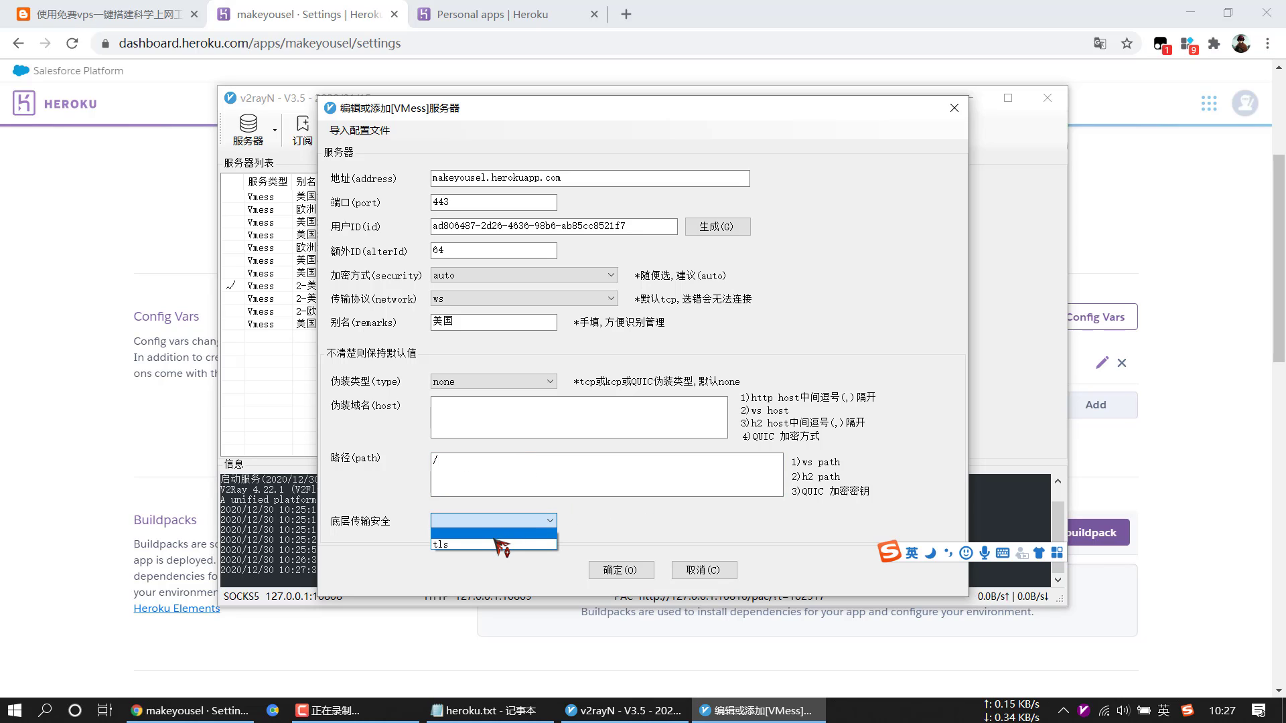
pyautogui.click(498, 544)
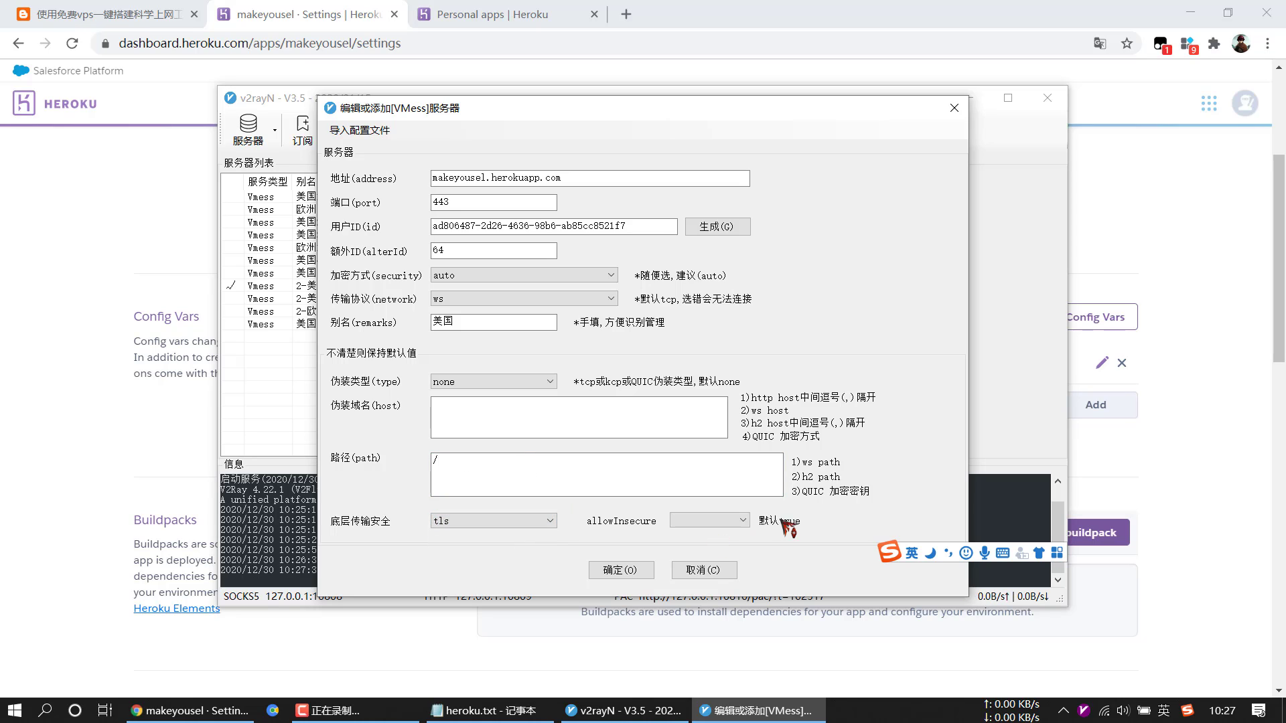
pyautogui.click(730, 518)
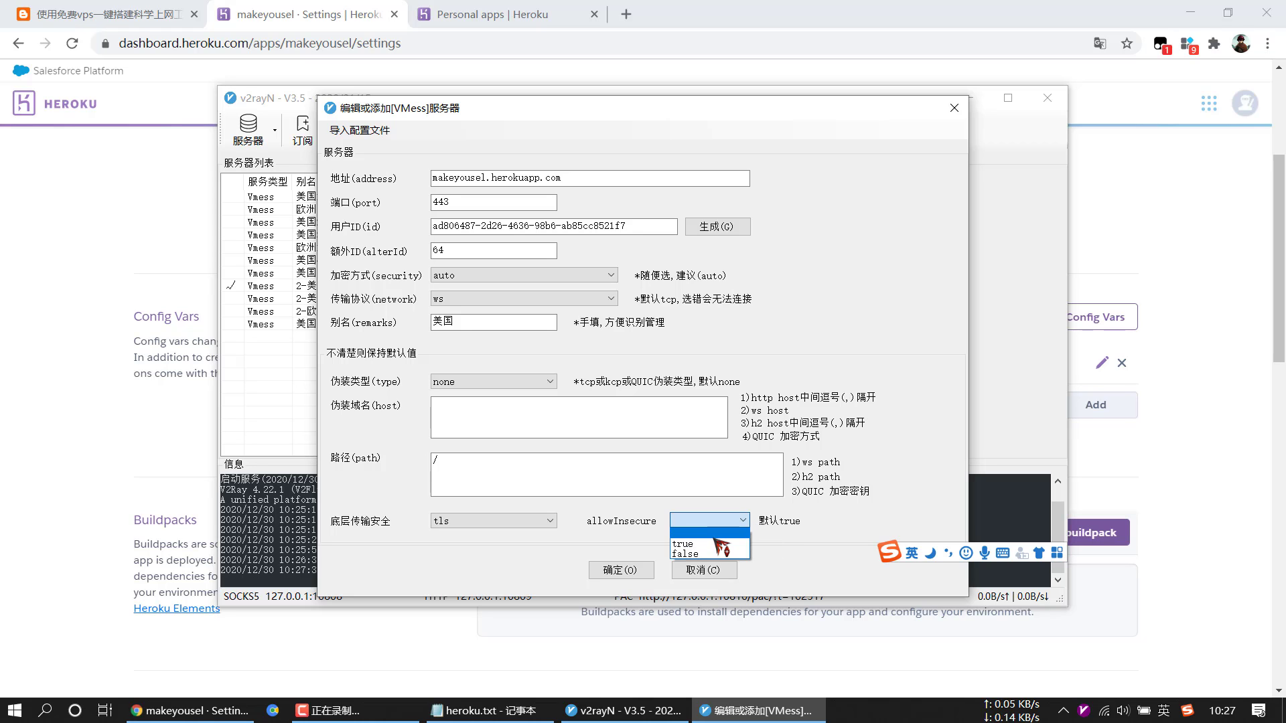
pyautogui.click(720, 541)
pyautogui.click(596, 575)
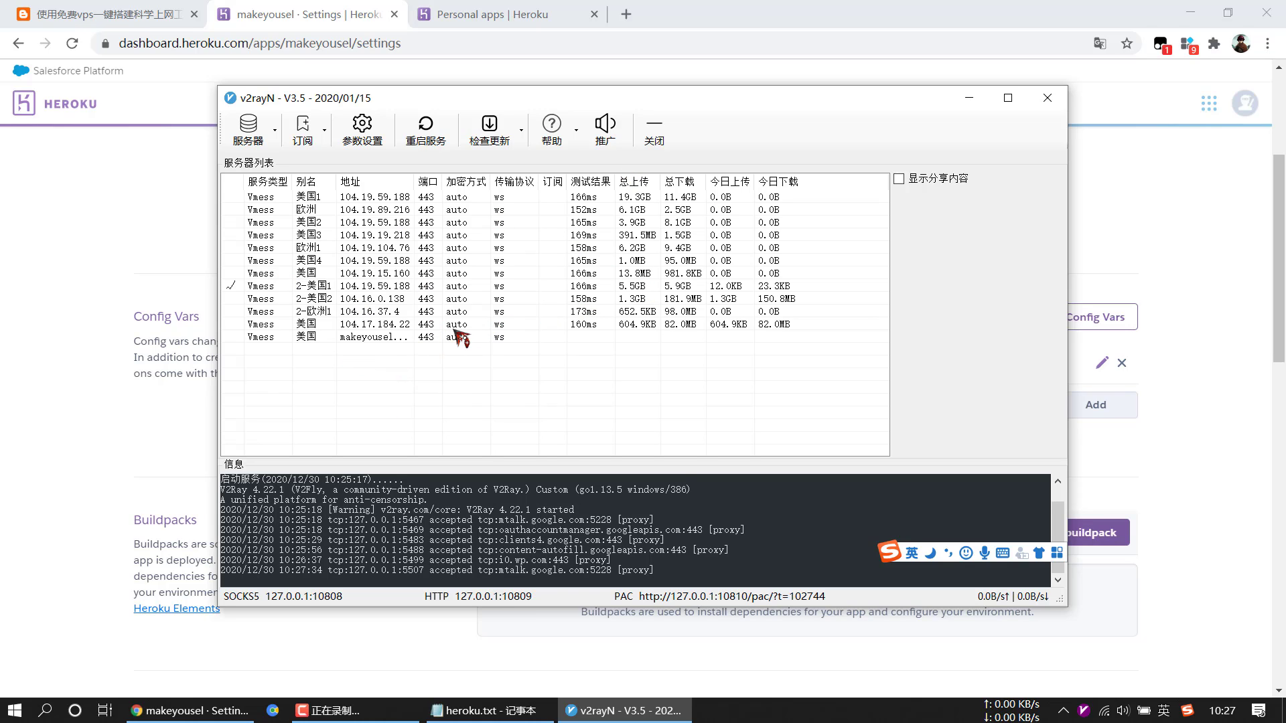
# - Run a ping latency test on the new makeyousel server, and minimize v2rayN
pyautogui.click(432, 337)
pyautogui.rightClick(432, 338)
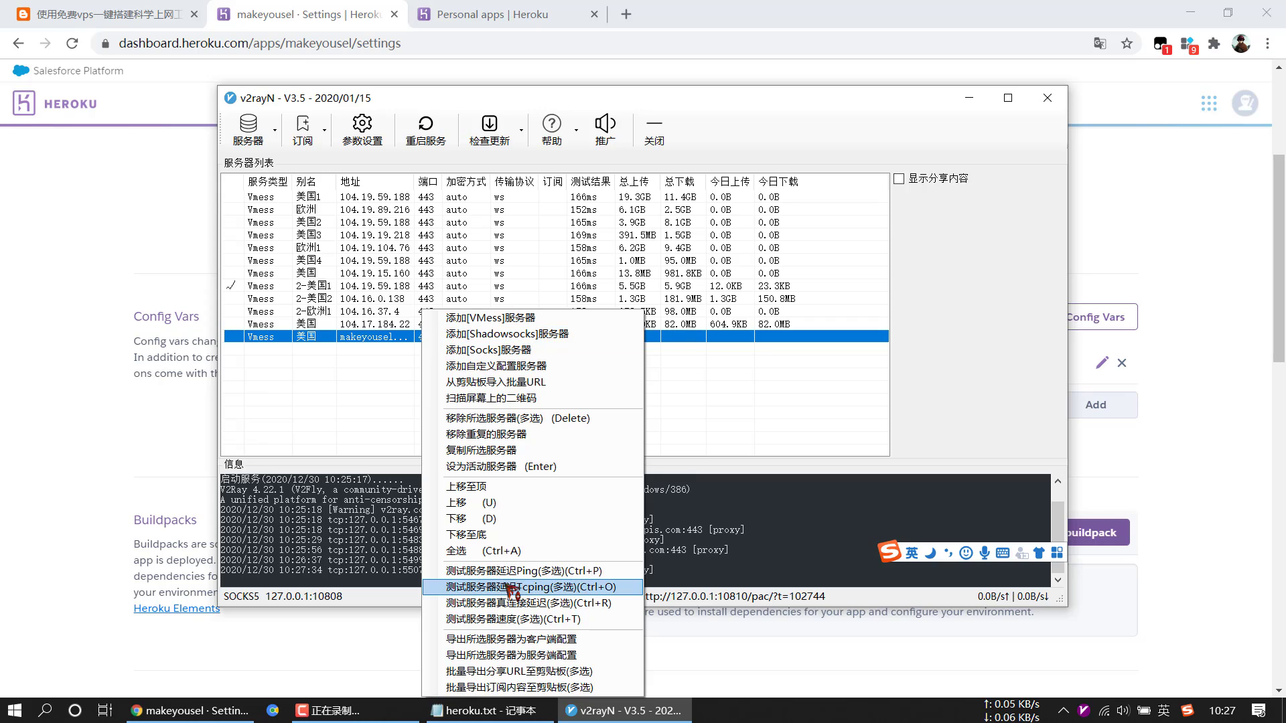
pyautogui.click(529, 573)
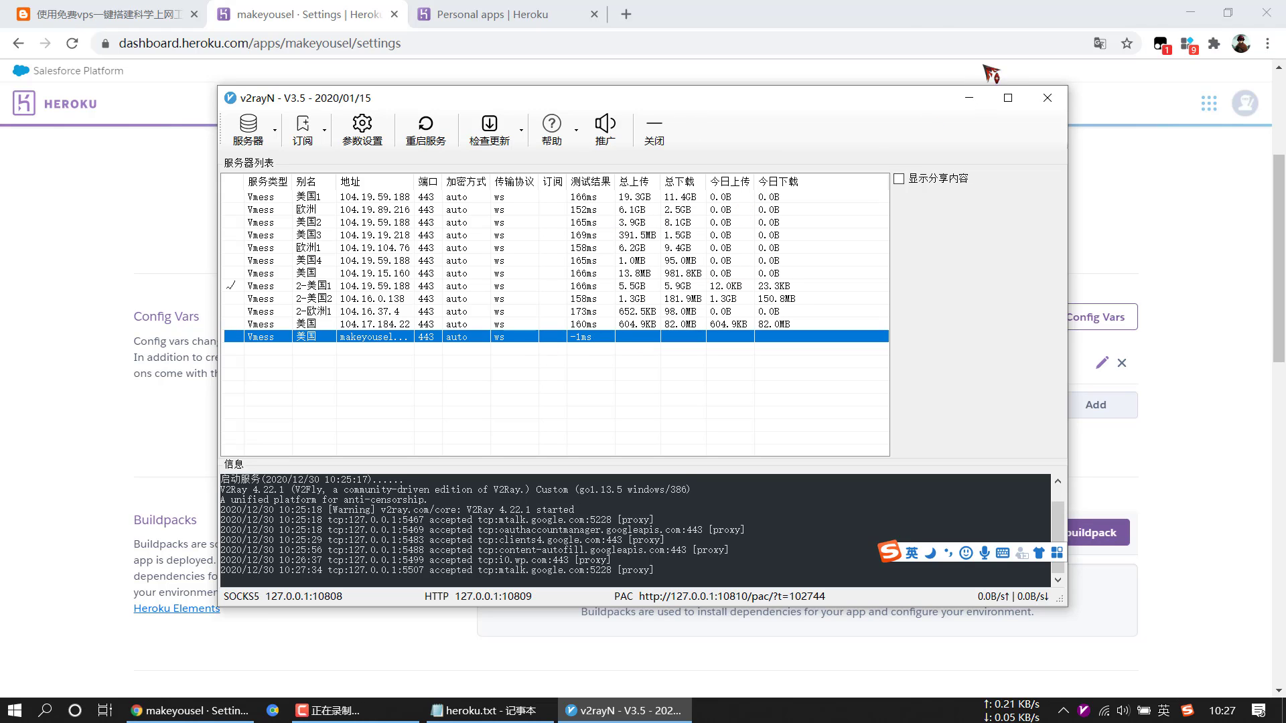
pyautogui.click(979, 97)
# - Open the Cloudflare site from the link in the blog post and log in to the account
pyautogui.click(95, 17)
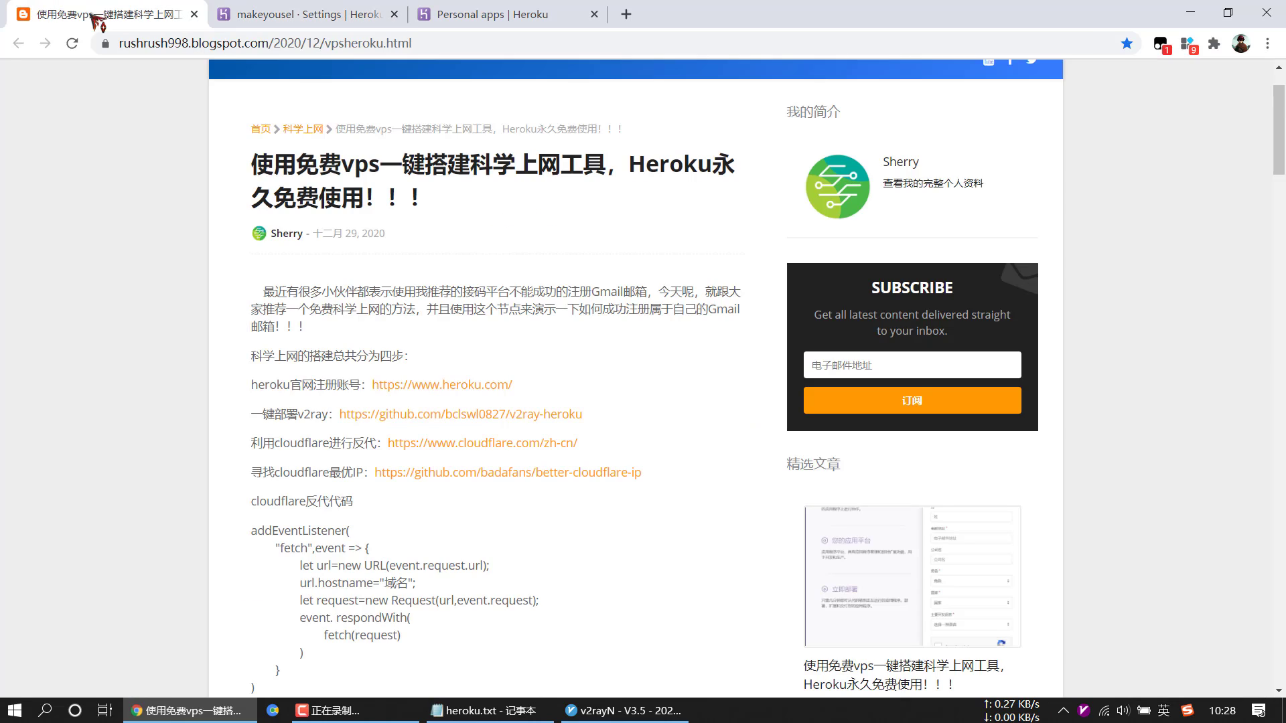
pyautogui.click(488, 444)
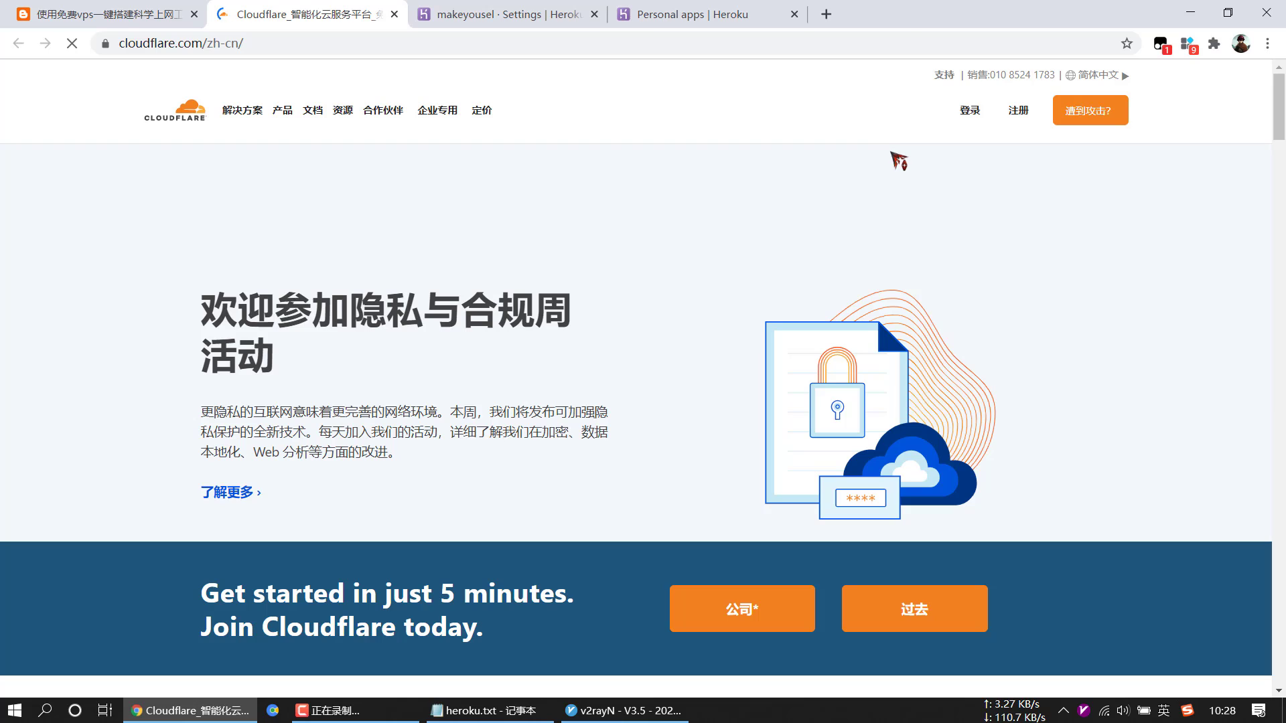
pyautogui.click(970, 110)
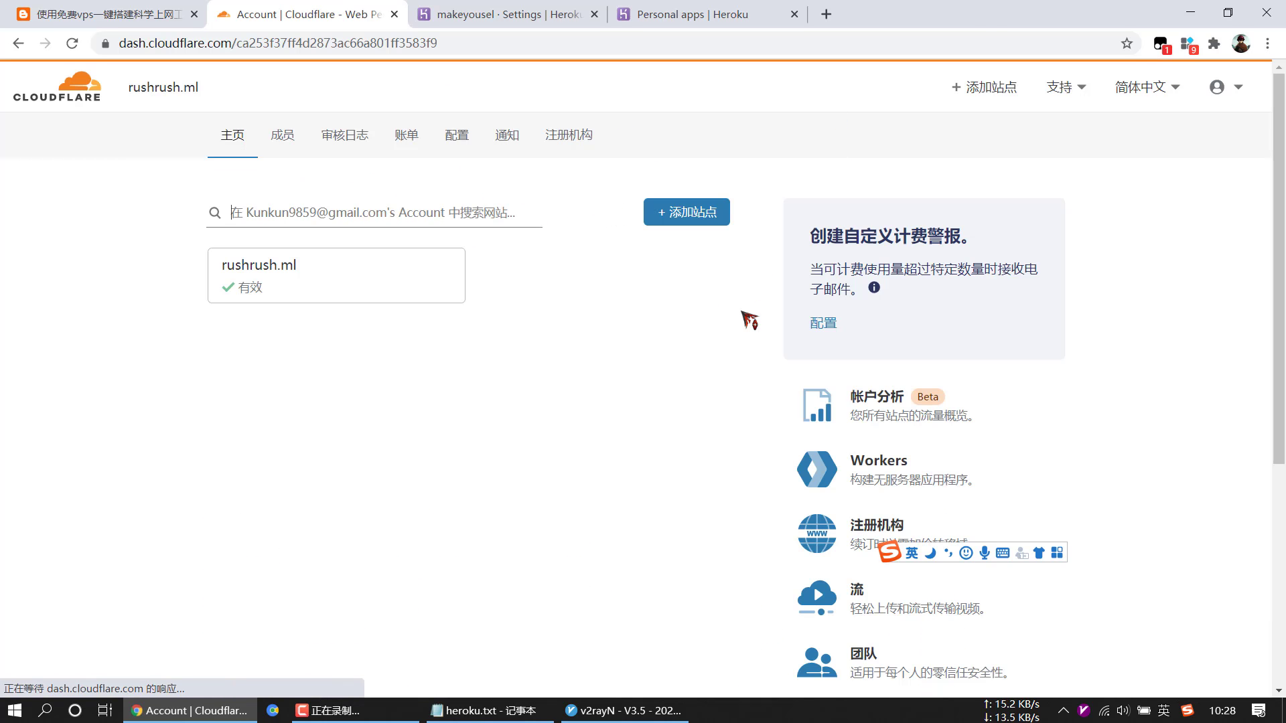
# - Open Workers in the Cloudflare account and create a new Worker
pyautogui.scroll(-3, 553, 322)
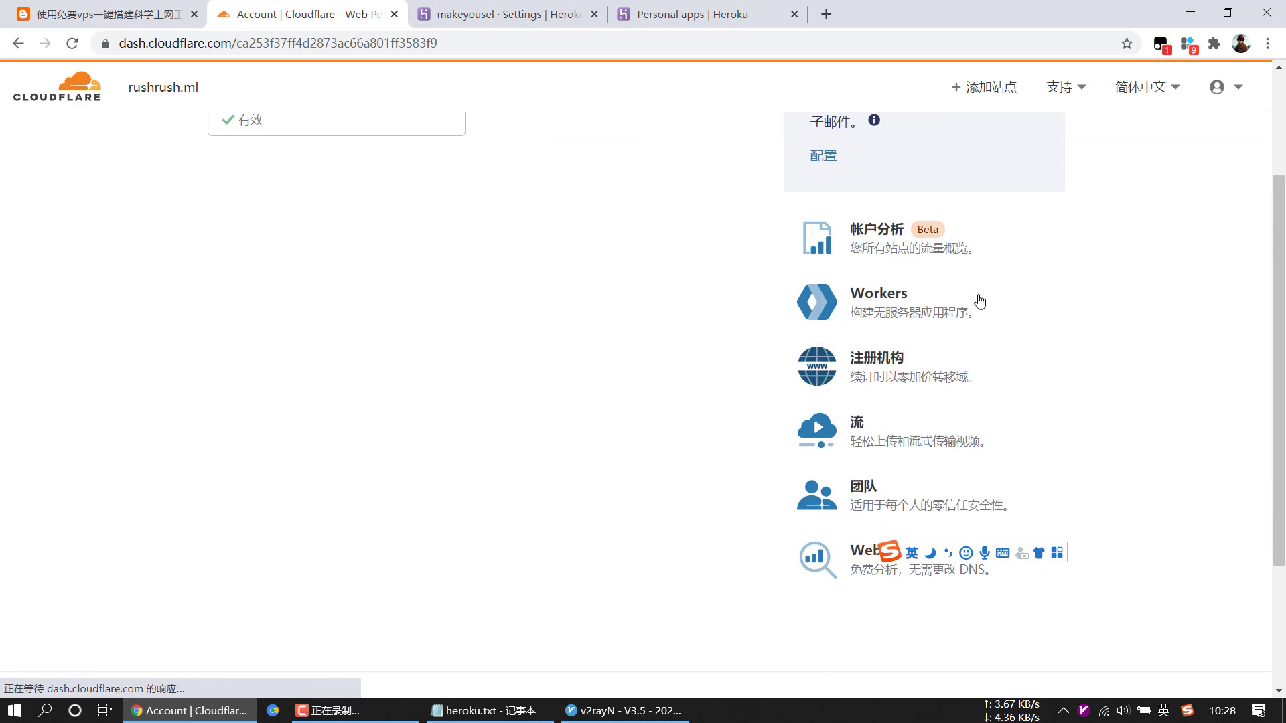
pyautogui.scroll(1, 951, 342)
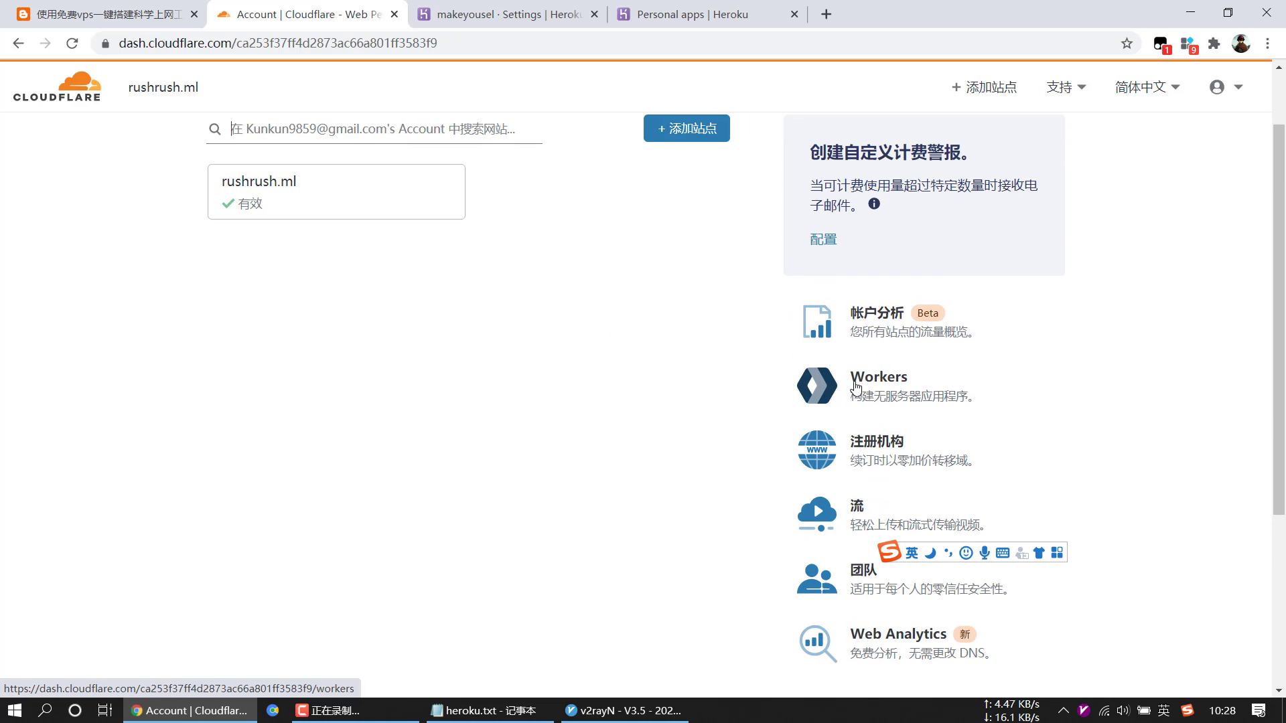
pyautogui.click(899, 392)
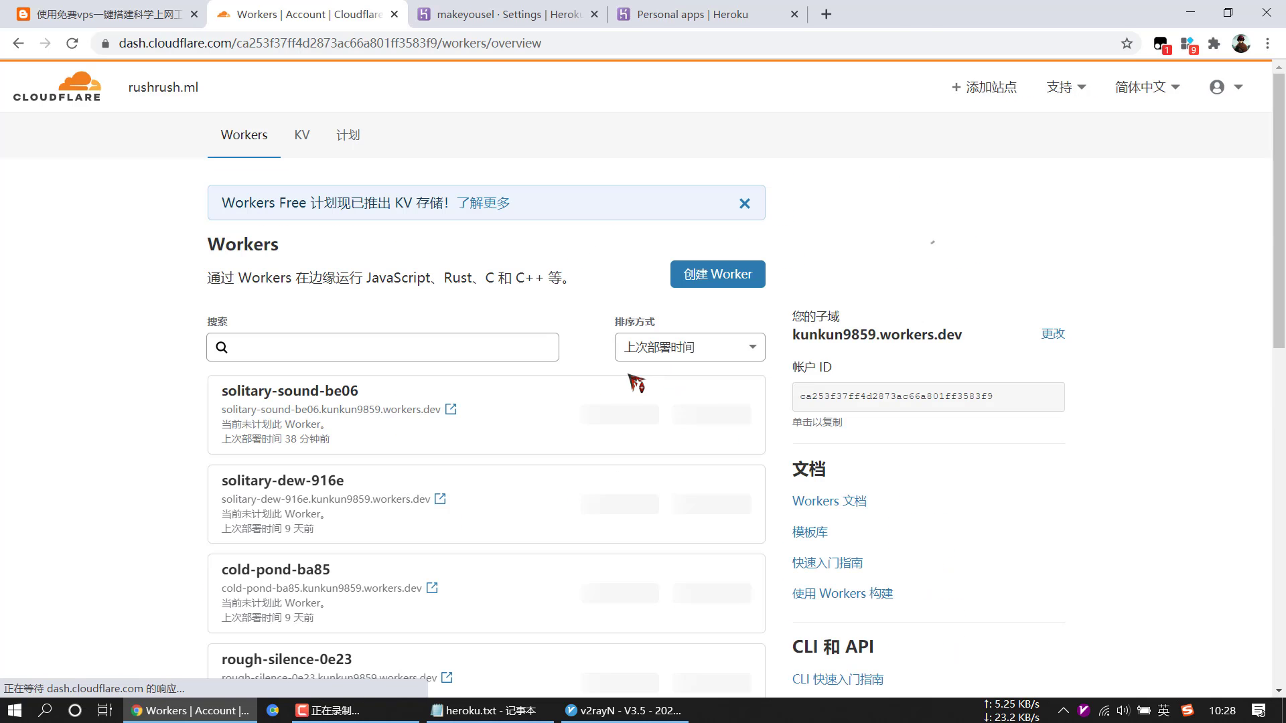
pyautogui.scroll(-9, 737, 286)
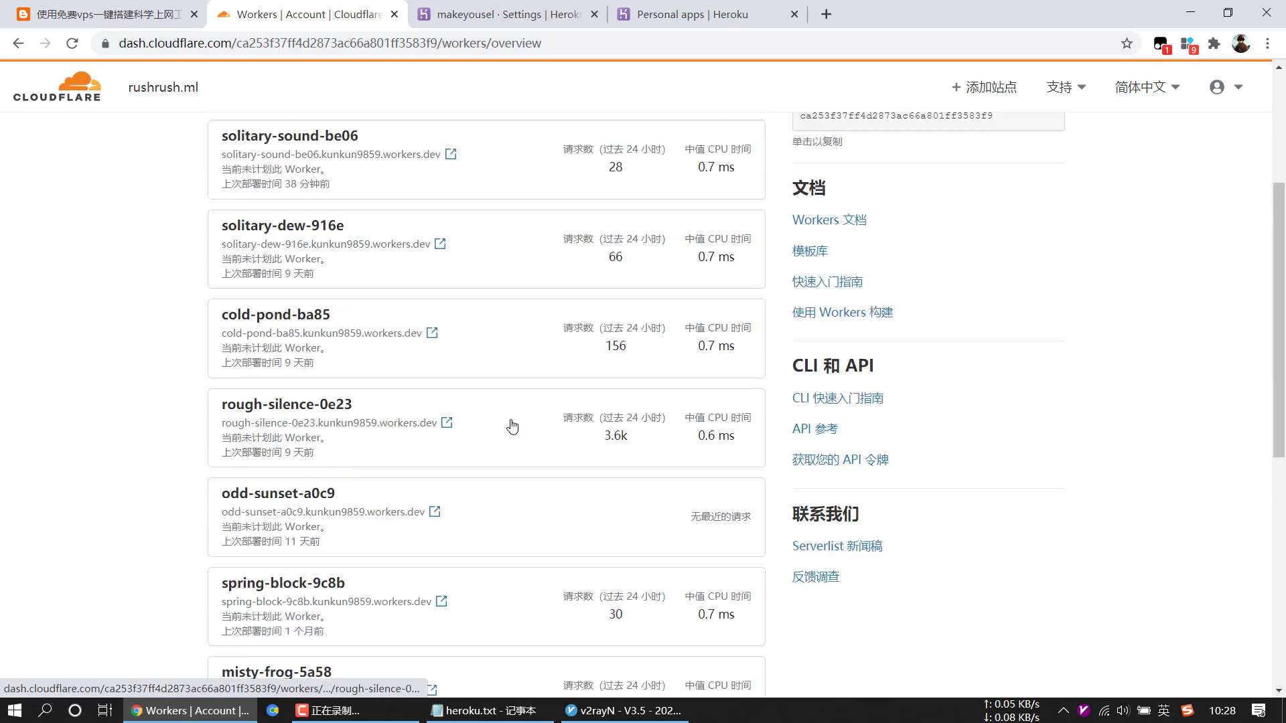
pyautogui.scroll(9, 467, 416)
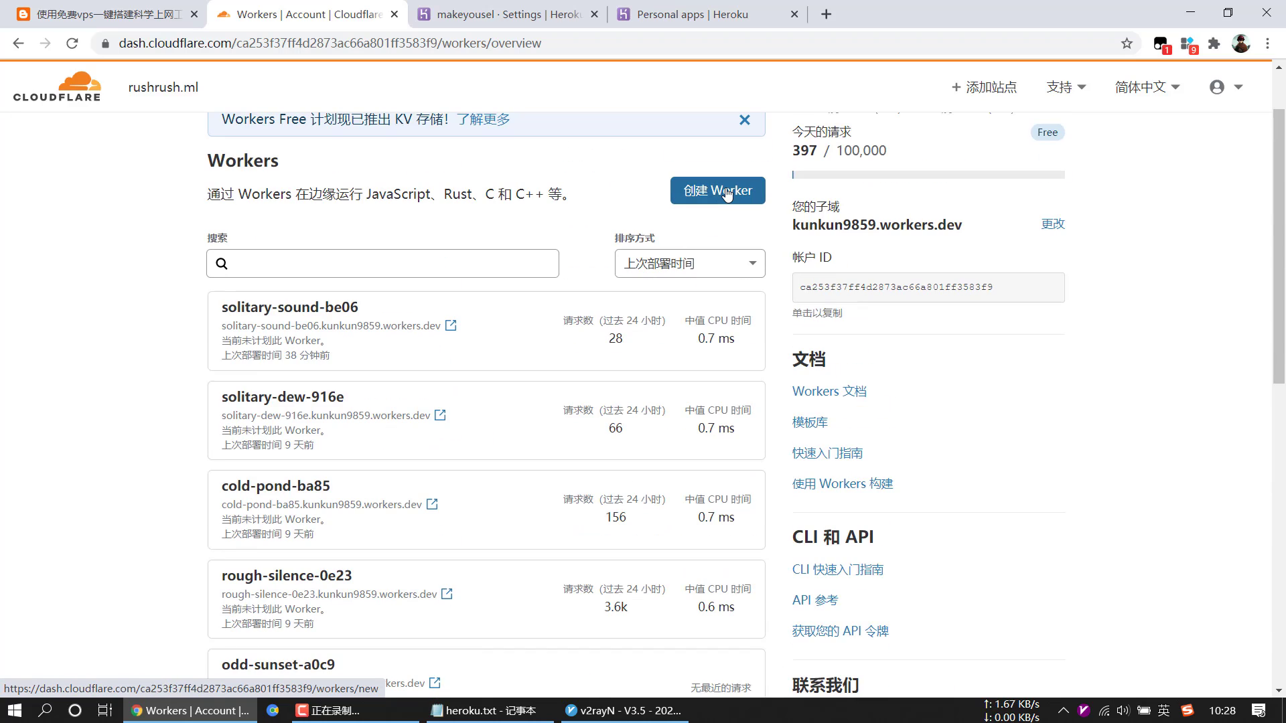
pyautogui.click(727, 193)
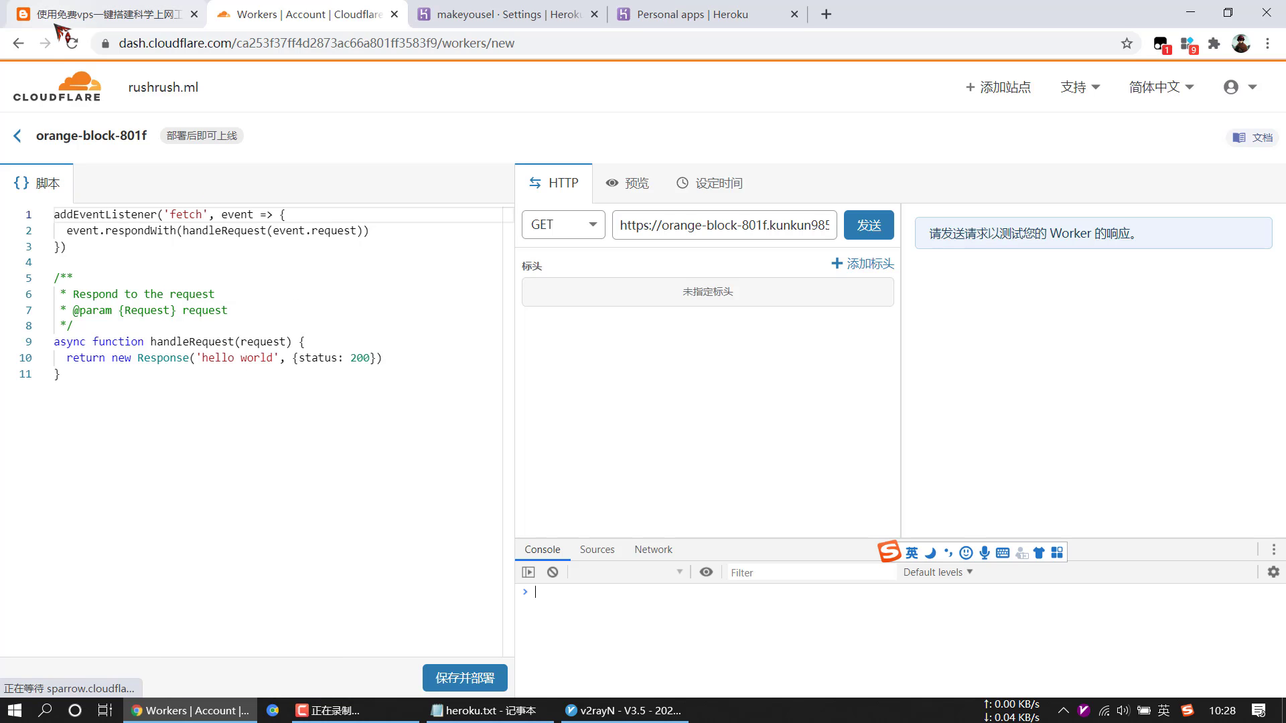
# - Copy the full Cloudflare reverse-proxy code, starting at addEventListener, from the blog post
pyautogui.click(79, 9)
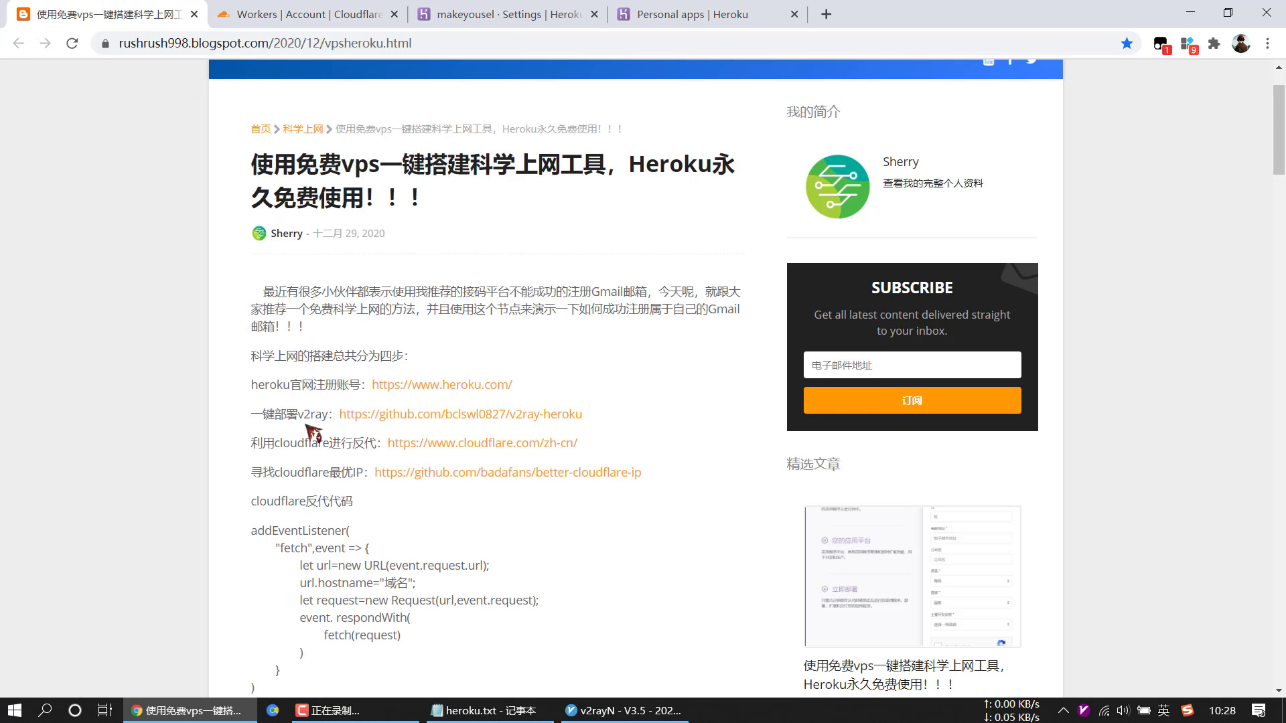
pyautogui.scroll(-3, 325, 398)
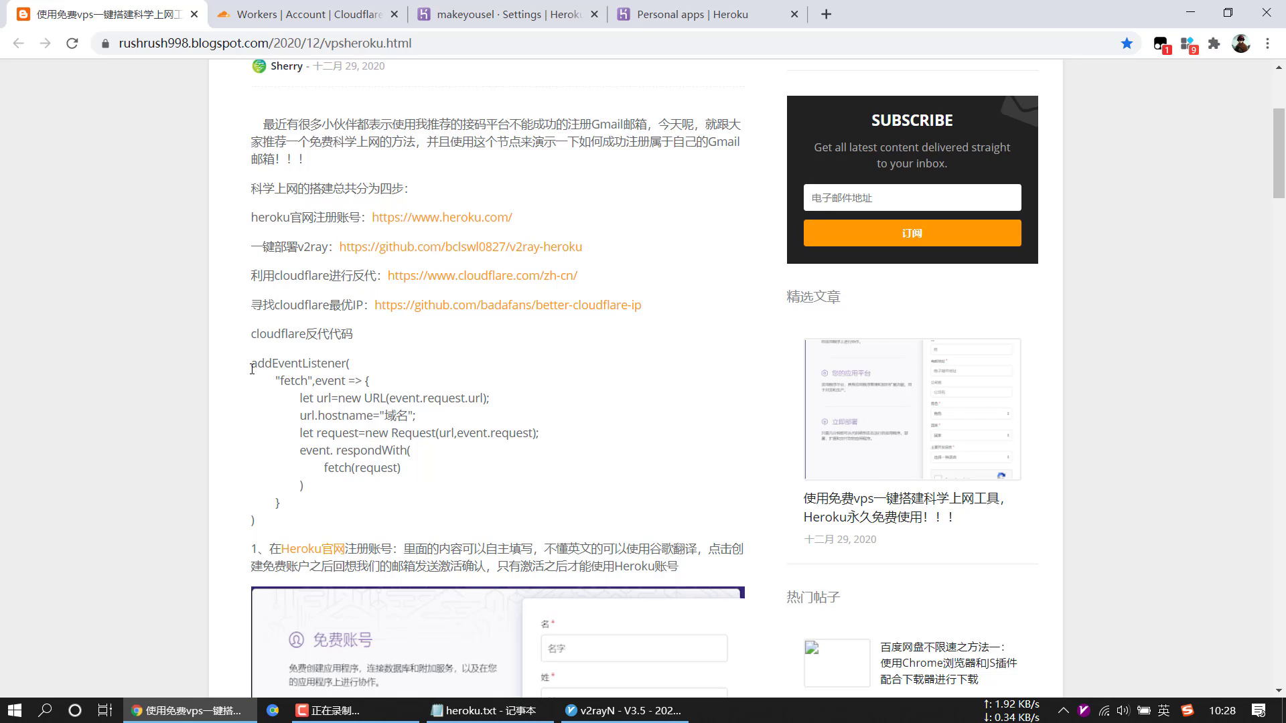
pyautogui.moveTo(257, 371); pyautogui.dragTo(268, 524)
pyautogui.hotkey('ctrl', 'c')
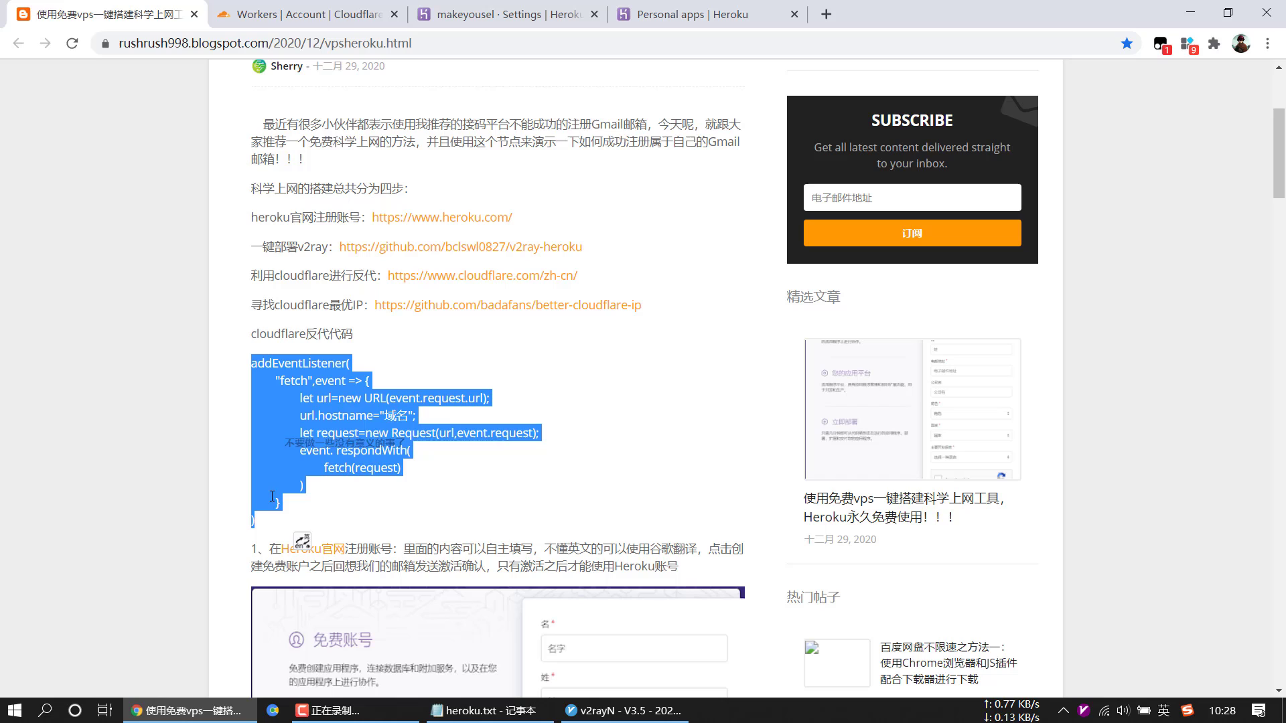
# - Copy the reverse-proxy code from the blog post and replace the new Worker's default script with it
pyautogui.rightClick(319, 402)
pyautogui.click(367, 413)
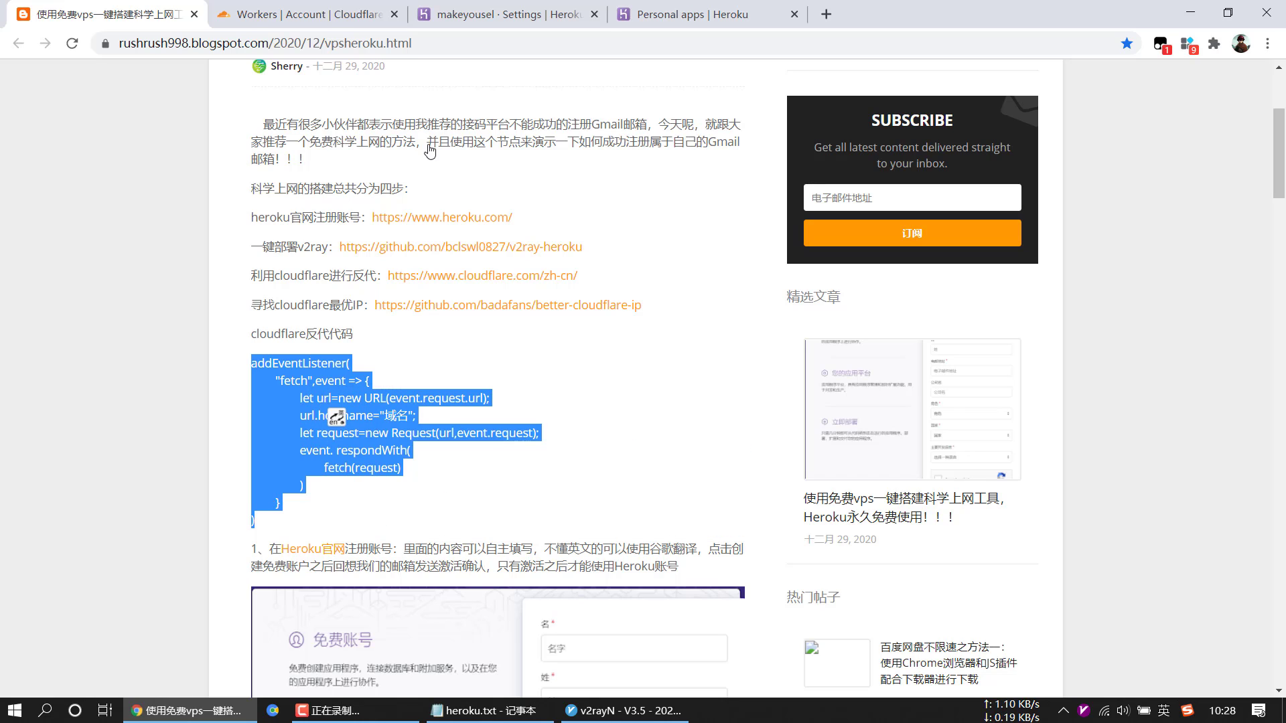
pyautogui.click(325, 13)
pyautogui.click(178, 389)
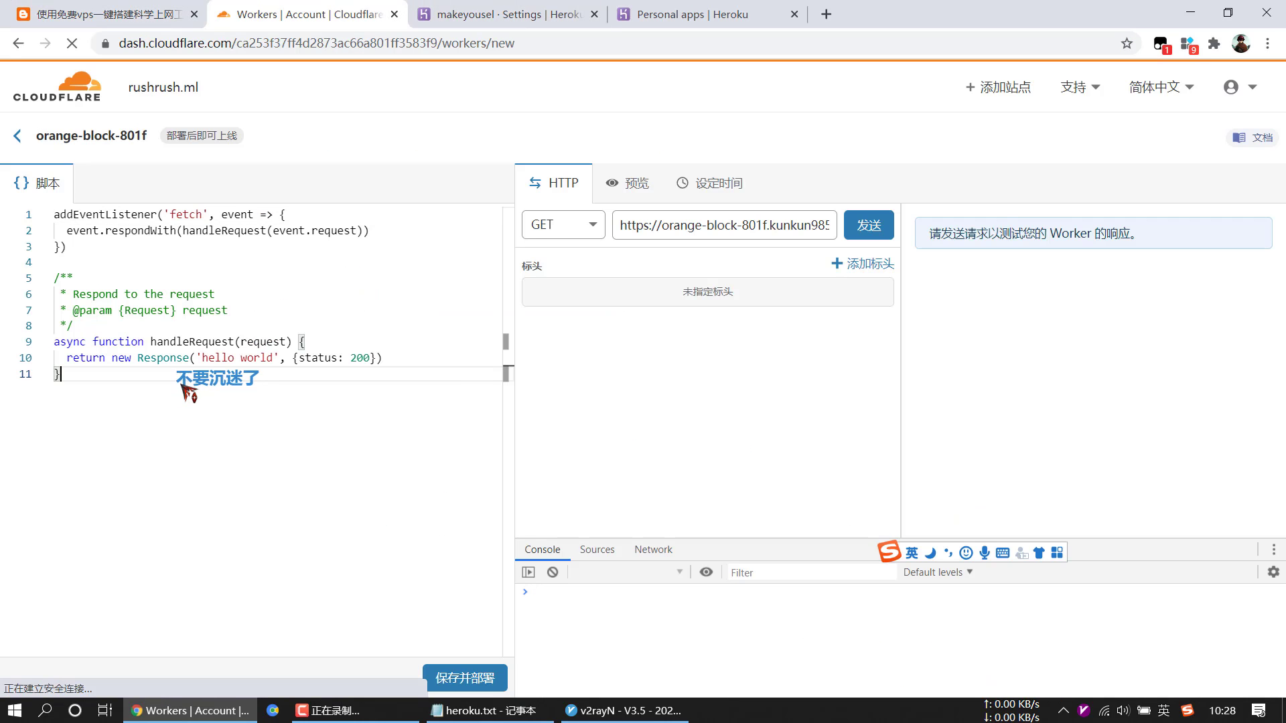
pyautogui.hotkey('ctrl', 'a')
pyautogui.hotkey('ctrl', 'v')
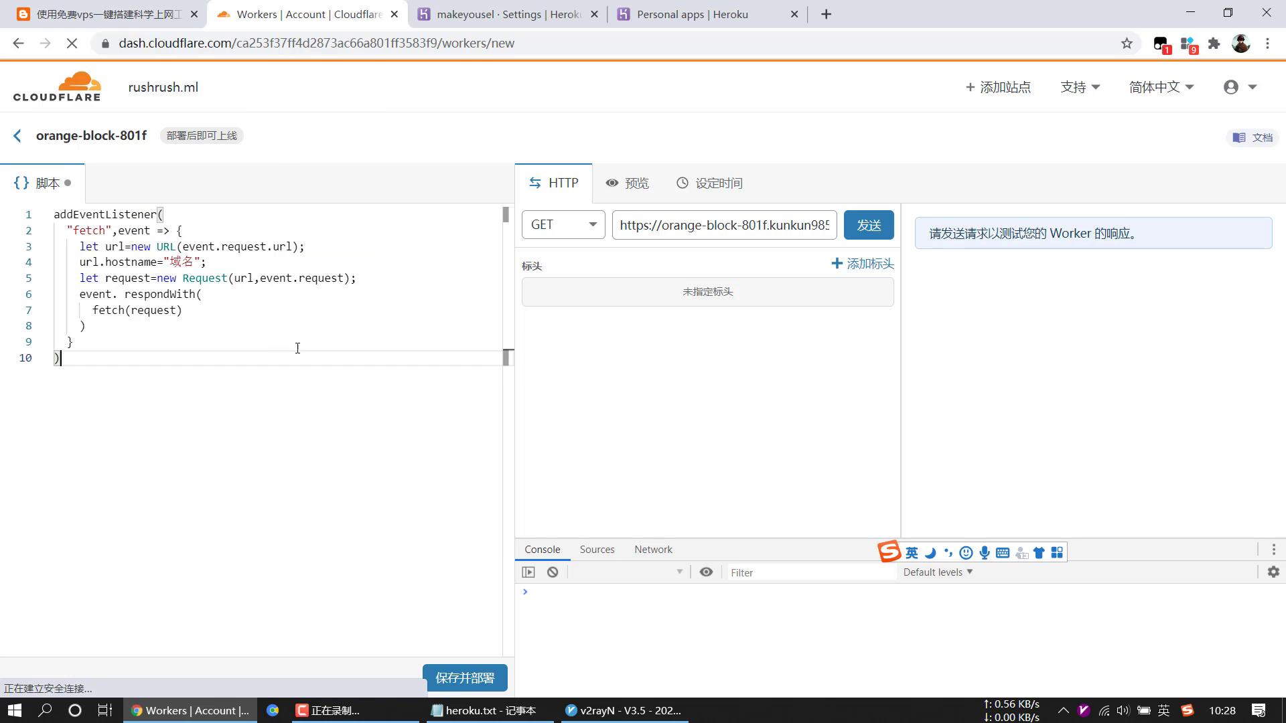
# - Replace the placeholder url.hostname in the Worker script with makeyousel.herokuapp.com, copied from the makeyousel server's address in v2rayN
pyautogui.doubleClick(181, 262)
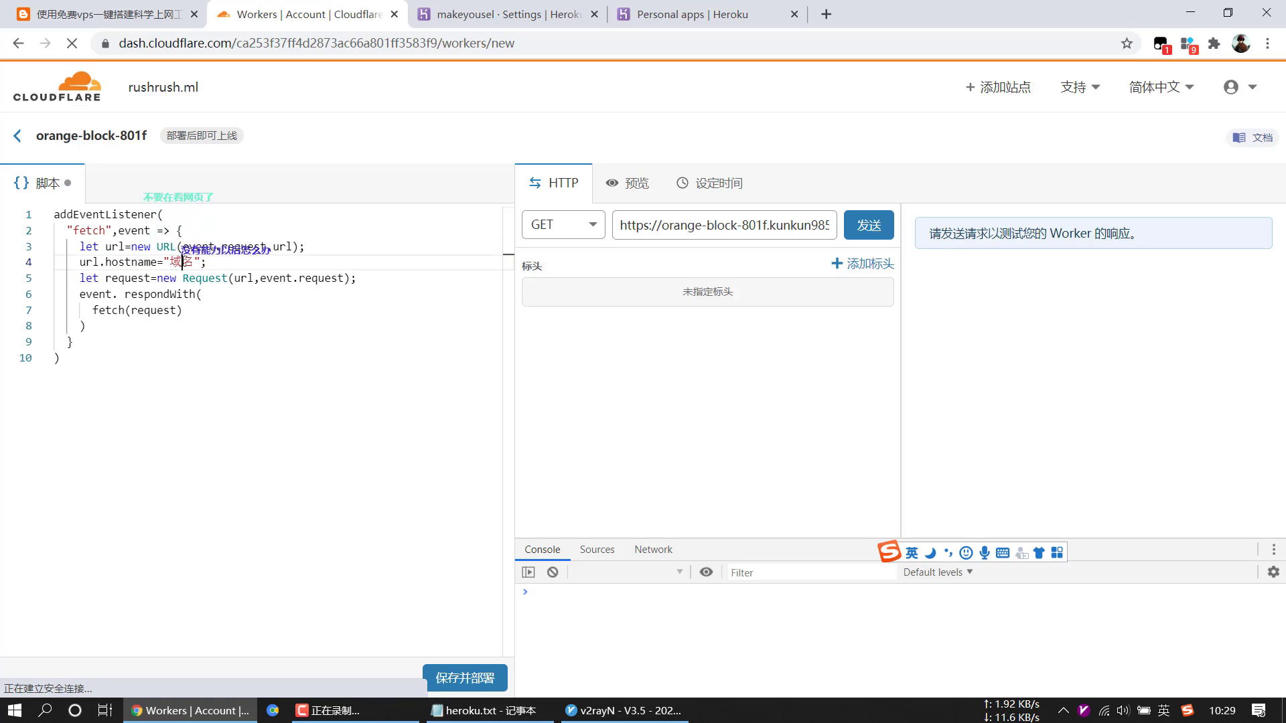
pyautogui.click(623, 711)
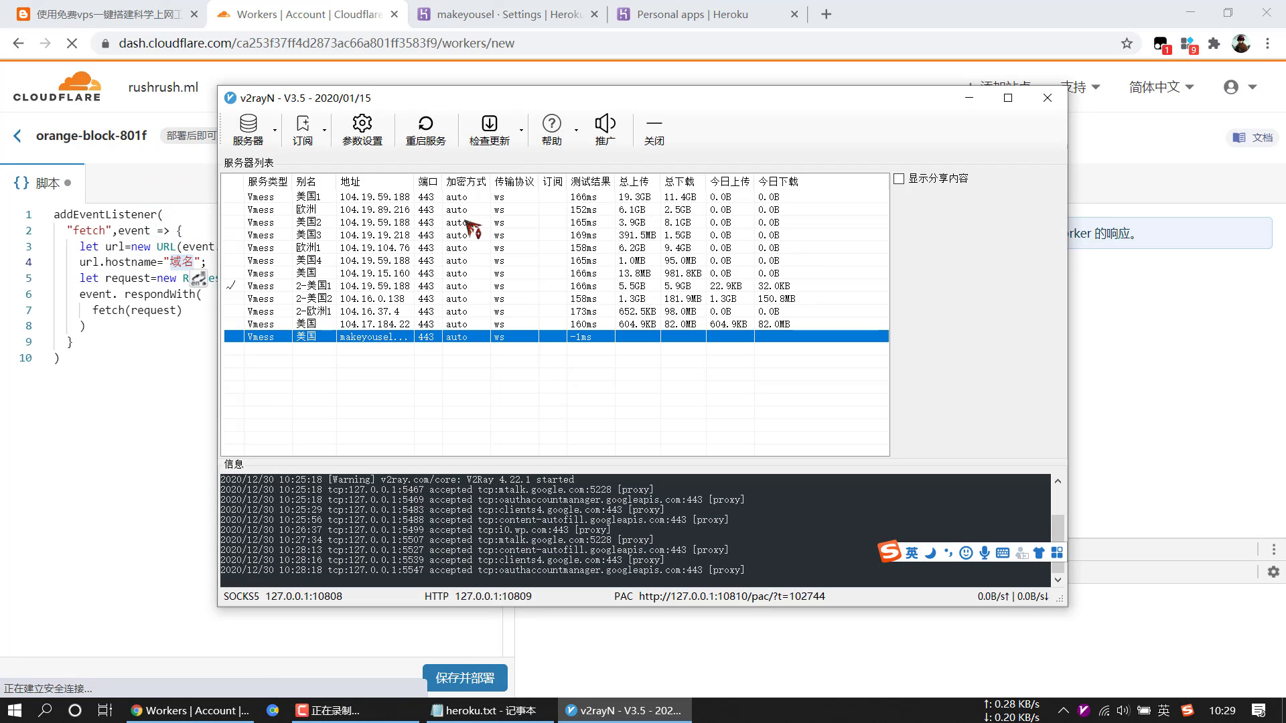
pyautogui.click(273, 142)
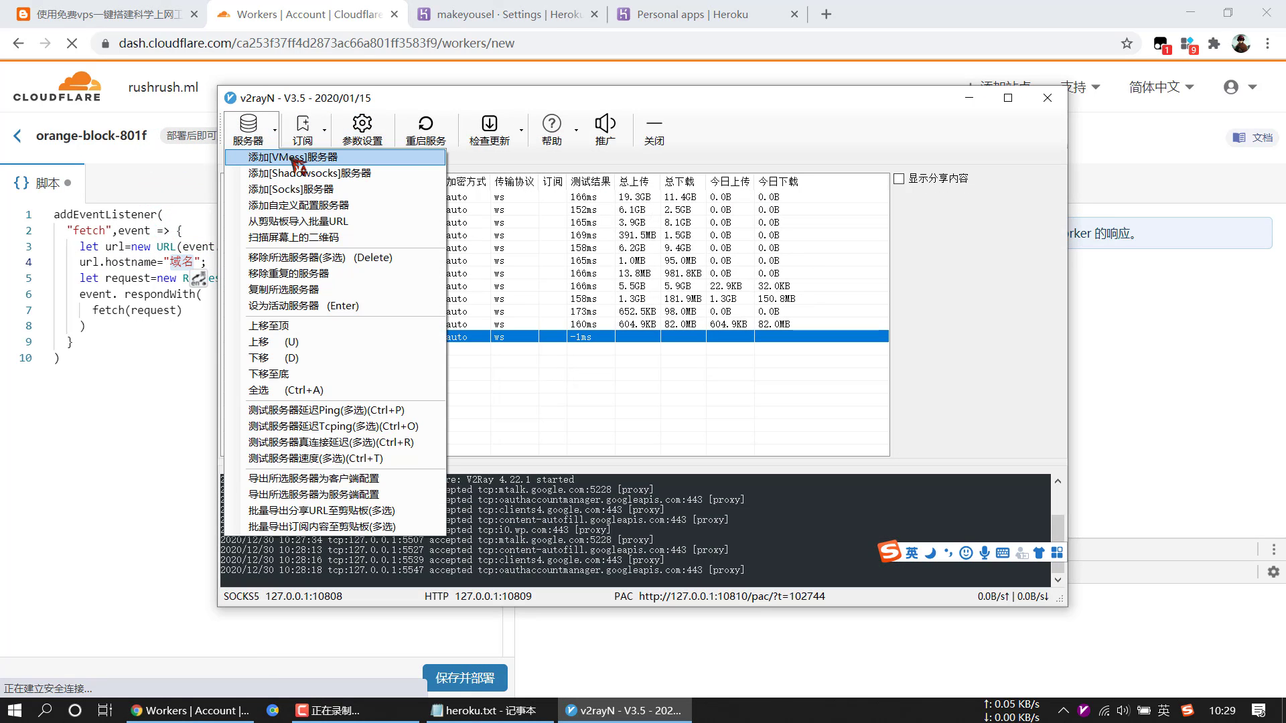
pyautogui.click(594, 343)
pyautogui.doubleClick(591, 334)
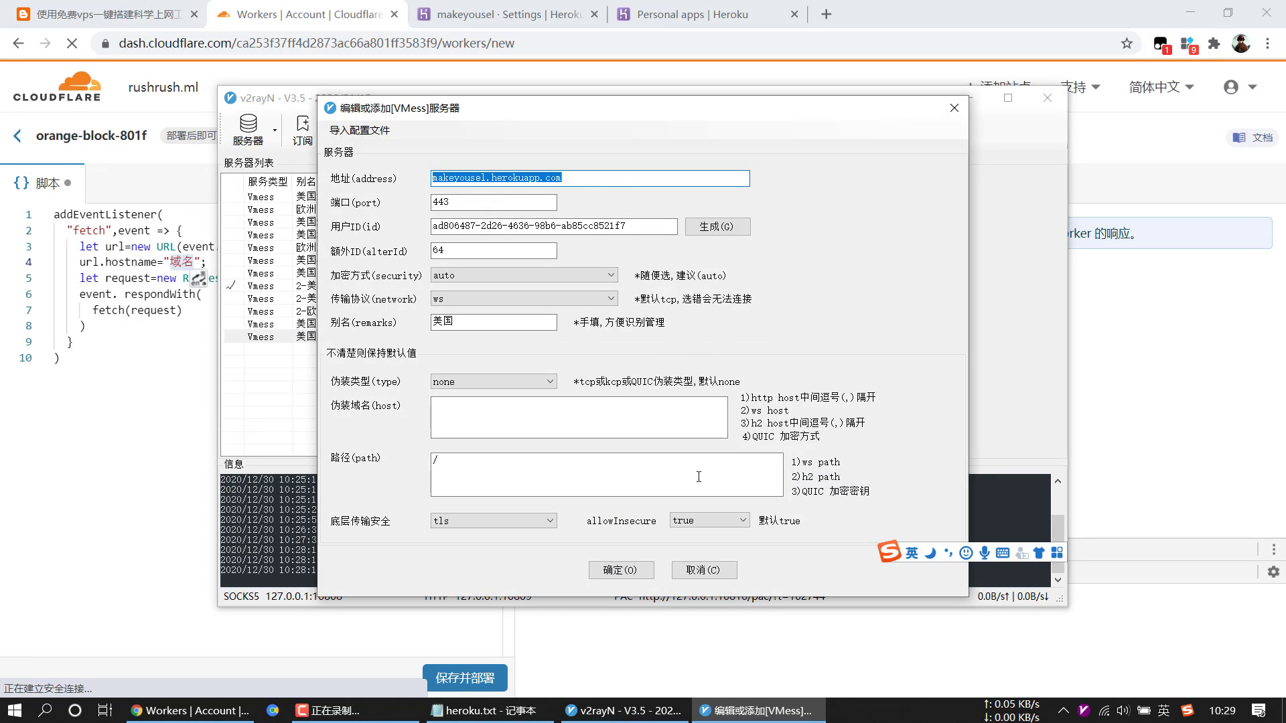
pyautogui.click(621, 570)
pyautogui.click(196, 254)
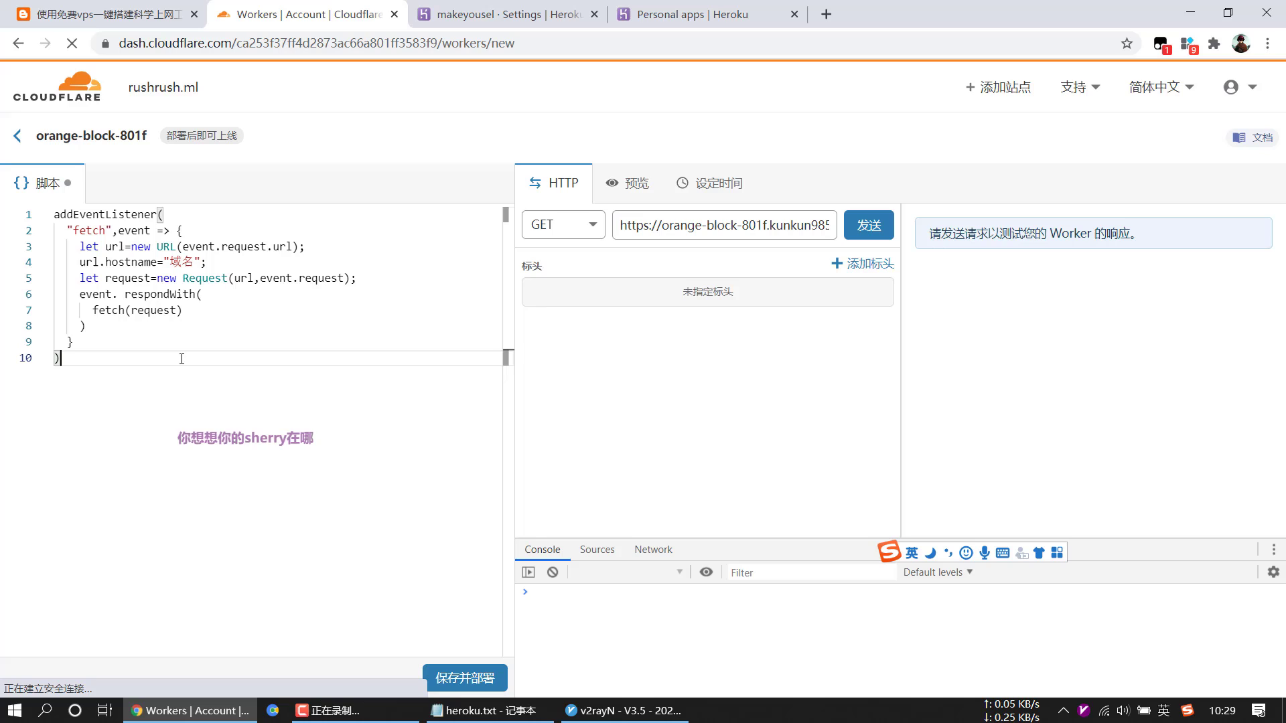
pyautogui.doubleClick(187, 261)
pyautogui.write('makeyousel.herokuapp.com')
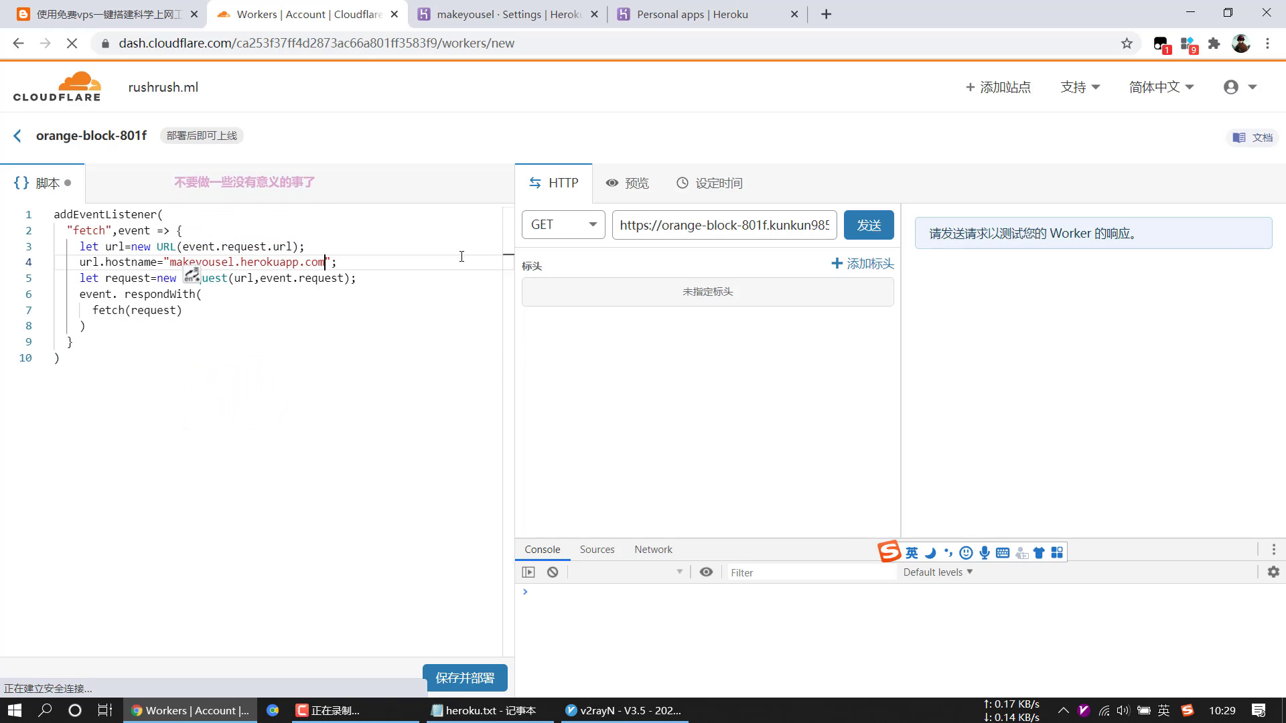
pyautogui.click(395, 310)
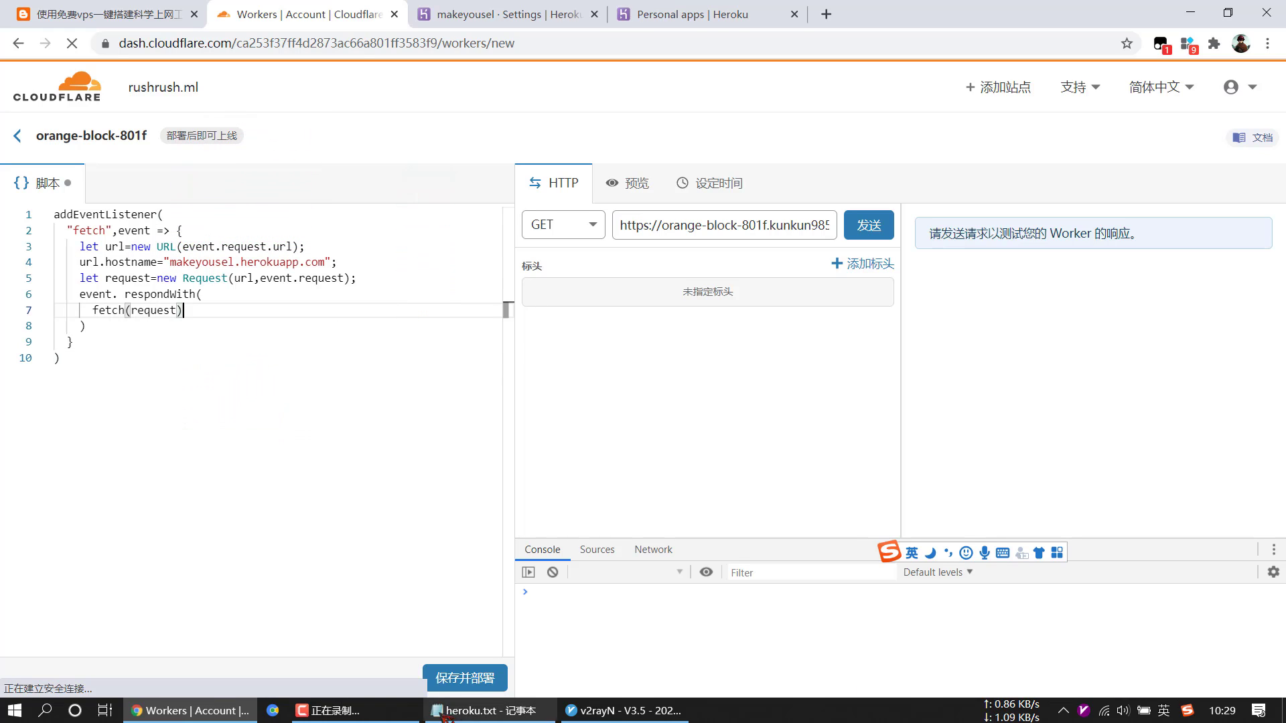
# - Save and deploy the orange-block-801f Worker, confirming the deployment, and copy its full URL
pyautogui.click(469, 678)
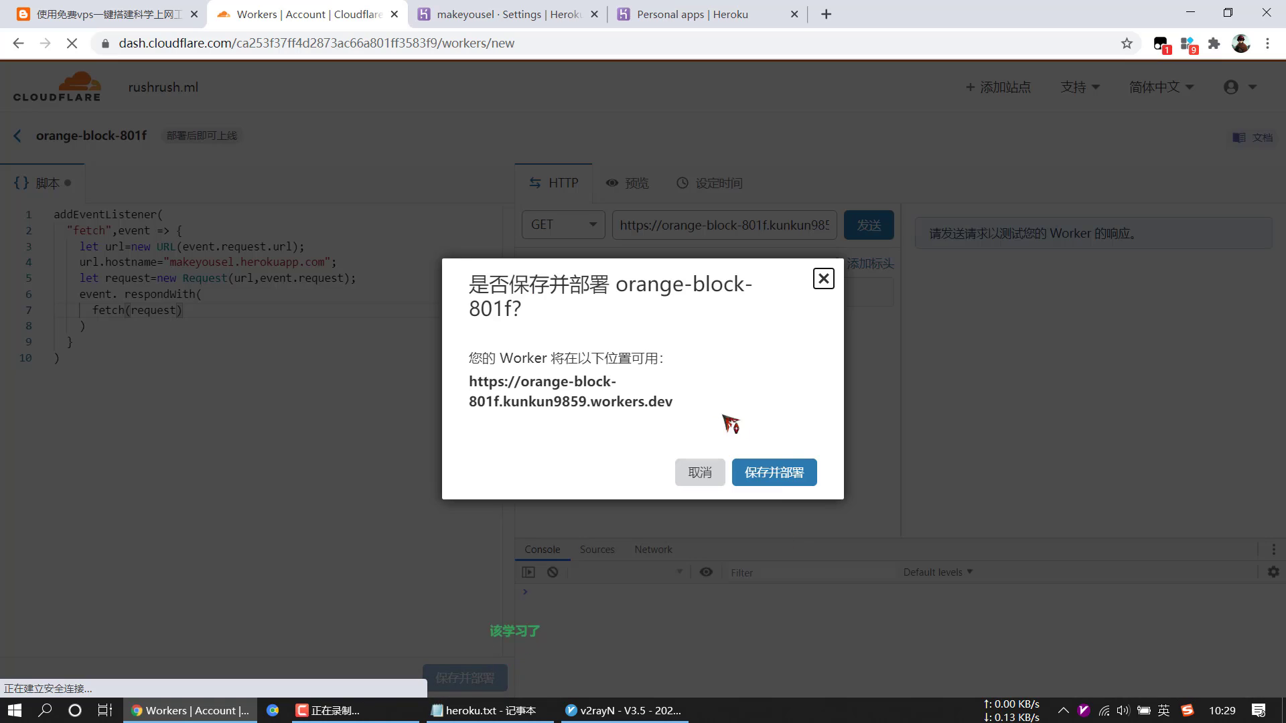
pyautogui.click(767, 466)
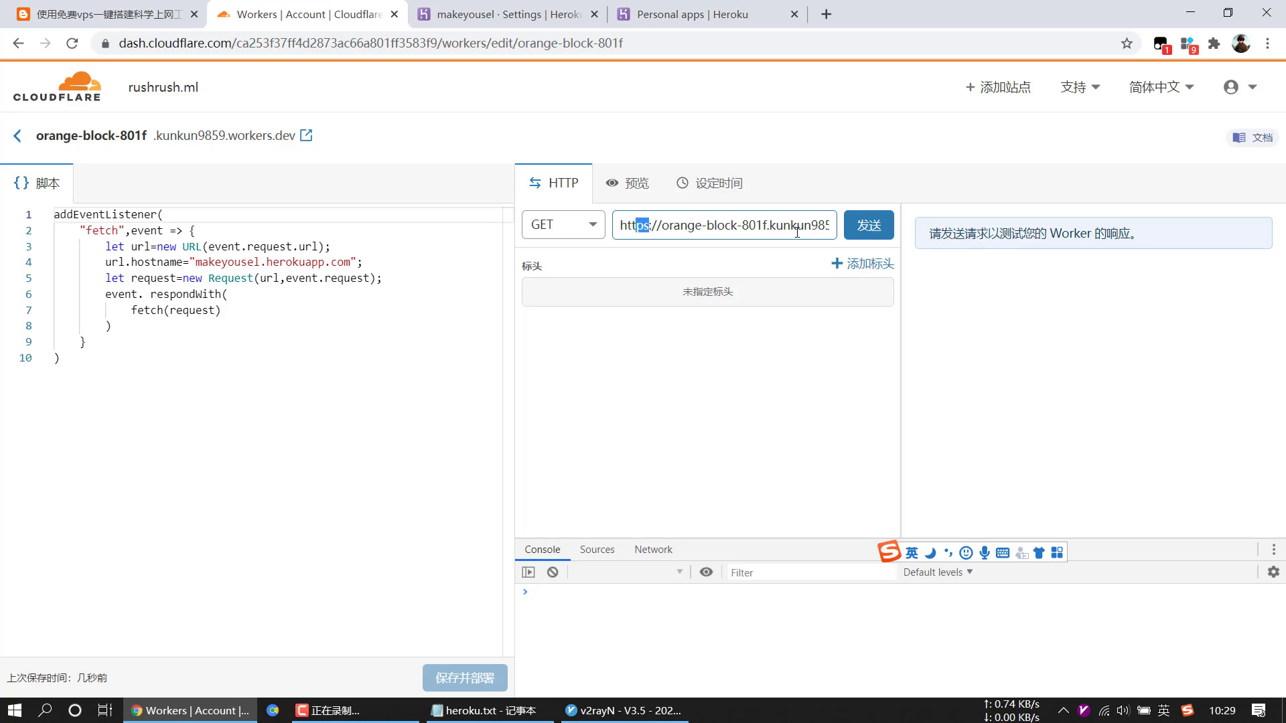
pyautogui.hotkey('ctrl', 'a')
pyautogui.moveTo(829, 226); pyautogui.dragTo(572, 226)
pyautogui.hotkey('ctrl', 'c')
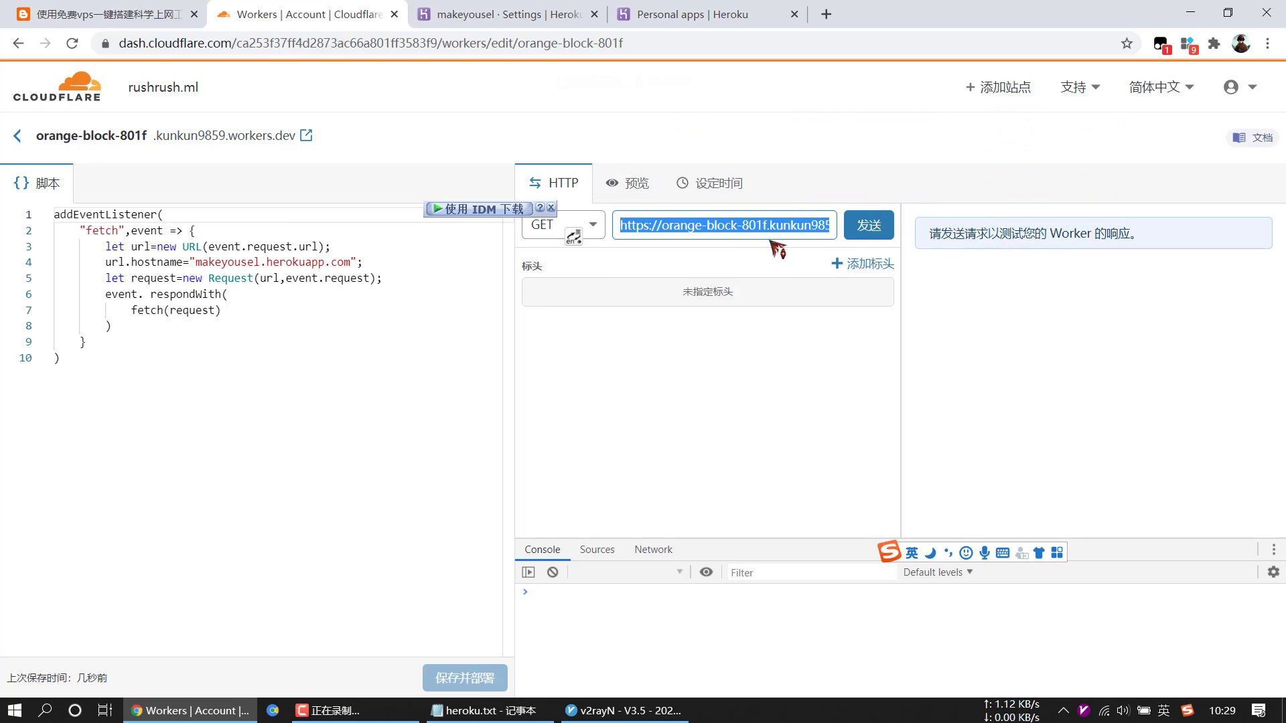
pyautogui.click(623, 711)
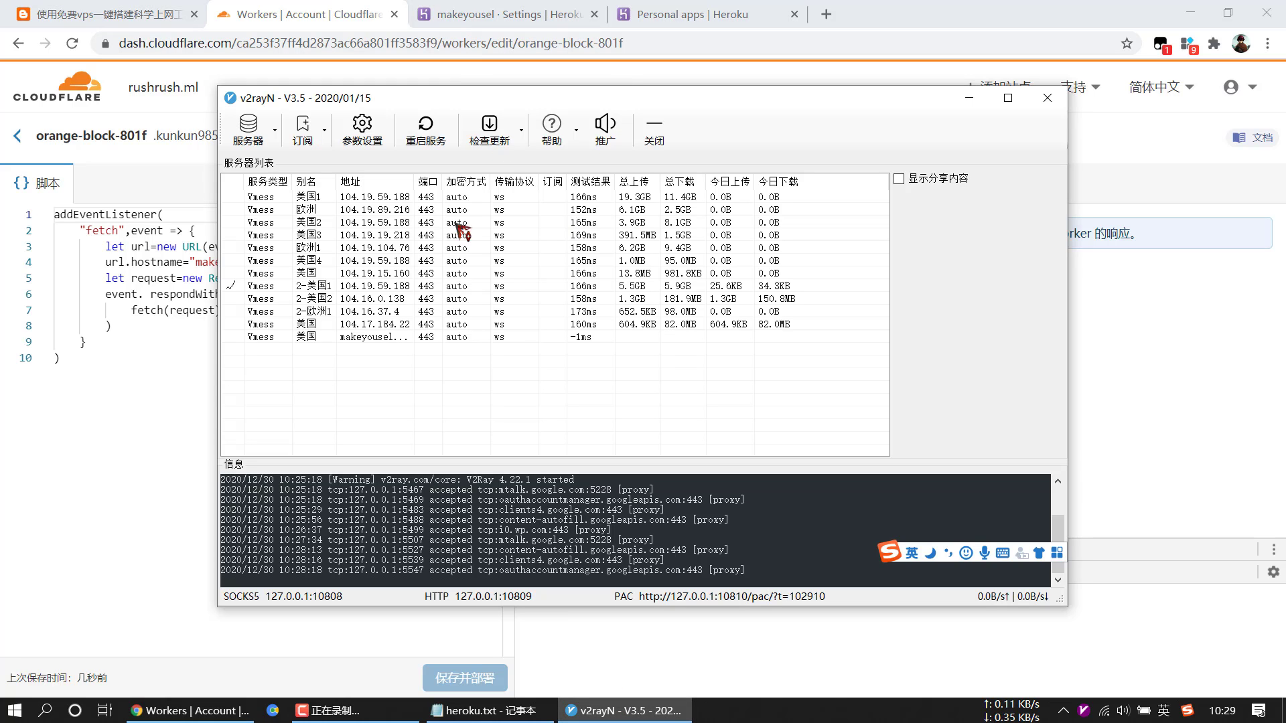
pyautogui.click(362, 340)
pyautogui.doubleClick(357, 340)
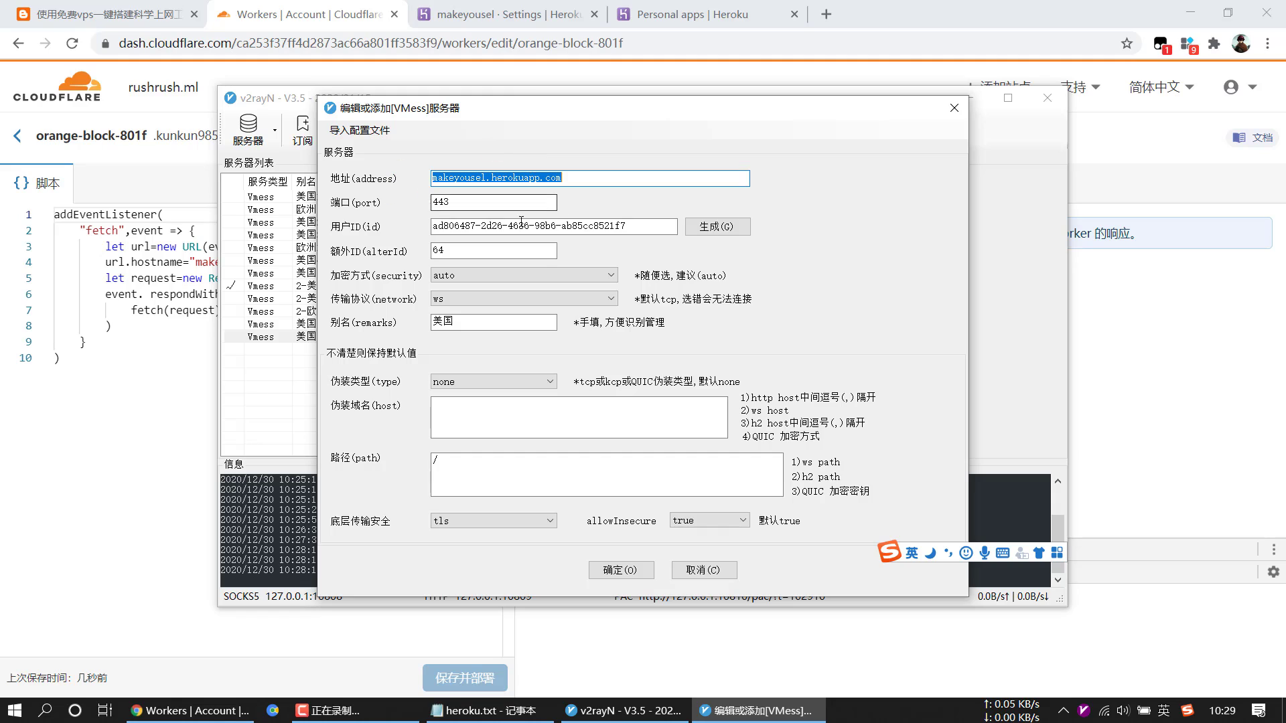
pyautogui.hotkey('ctrl', 'v')
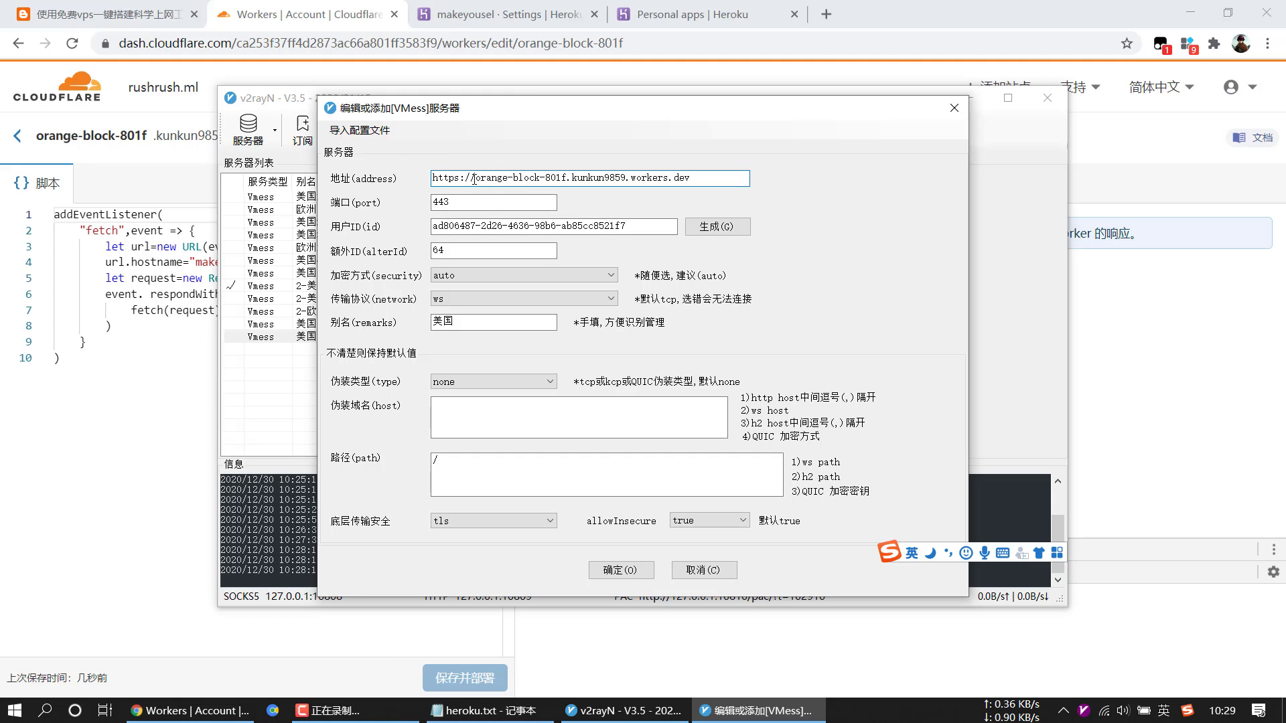
pyautogui.moveTo(475, 178); pyautogui.dragTo(390, 176)
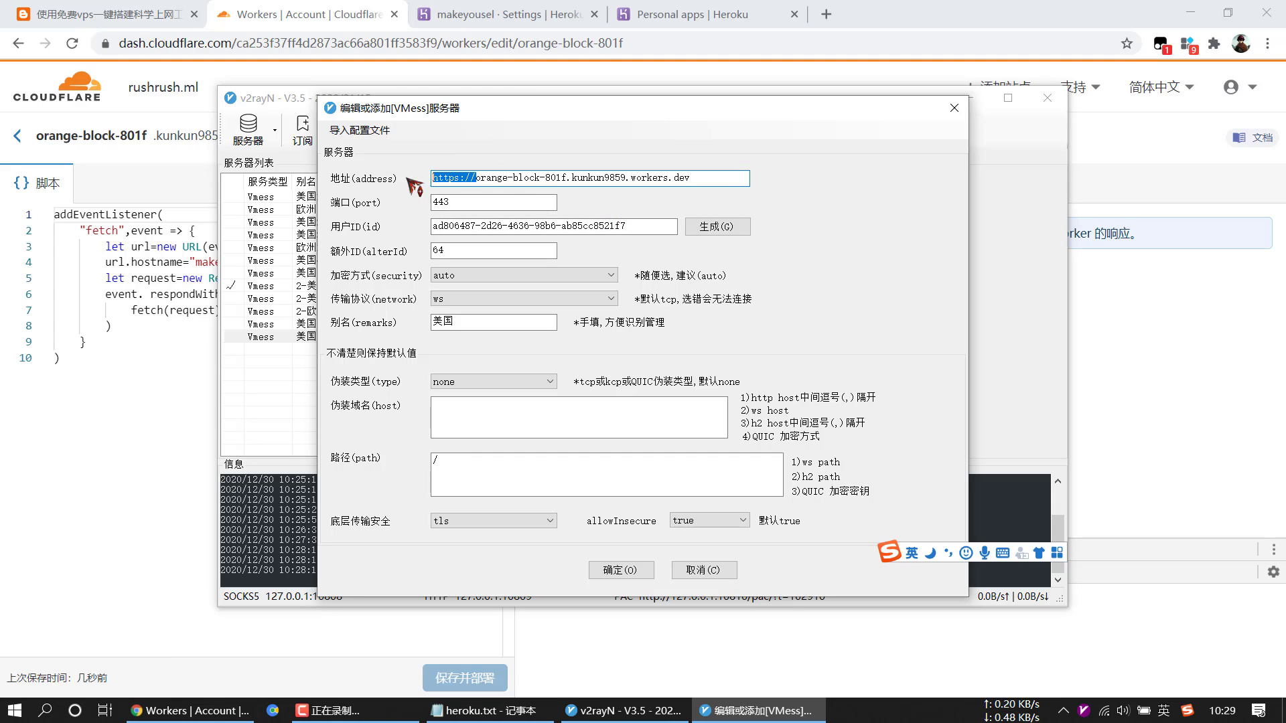
pyautogui.press('BackSpace')
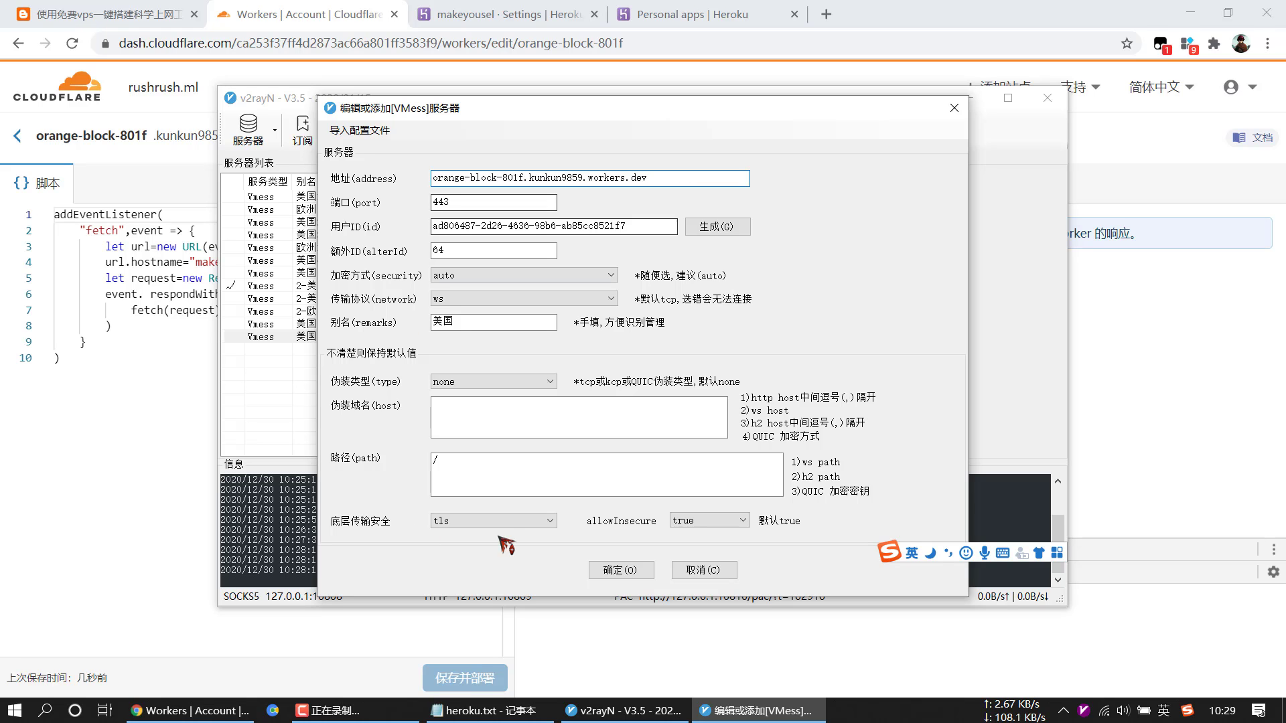
pyautogui.click(618, 572)
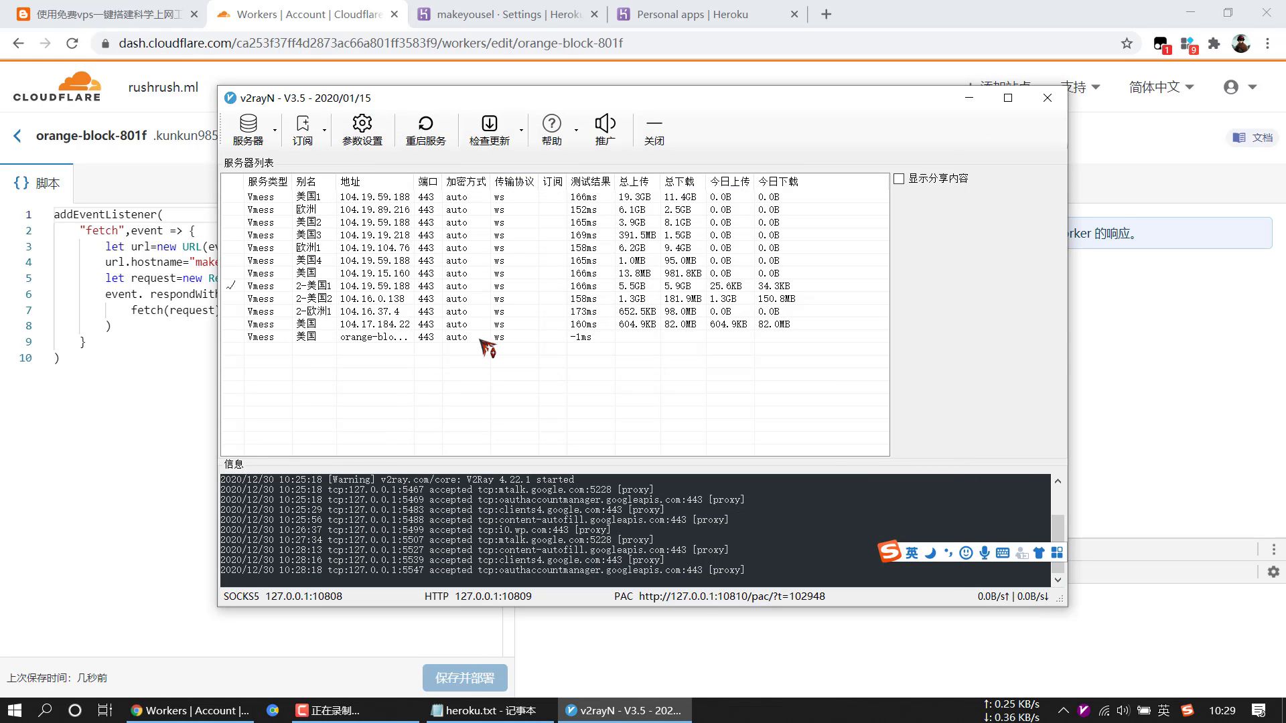
# - Run a ping latency test on the server that uses the Worker domain
pyautogui.click(486, 343)
pyautogui.rightClick(486, 343)
pyautogui.click(570, 570)
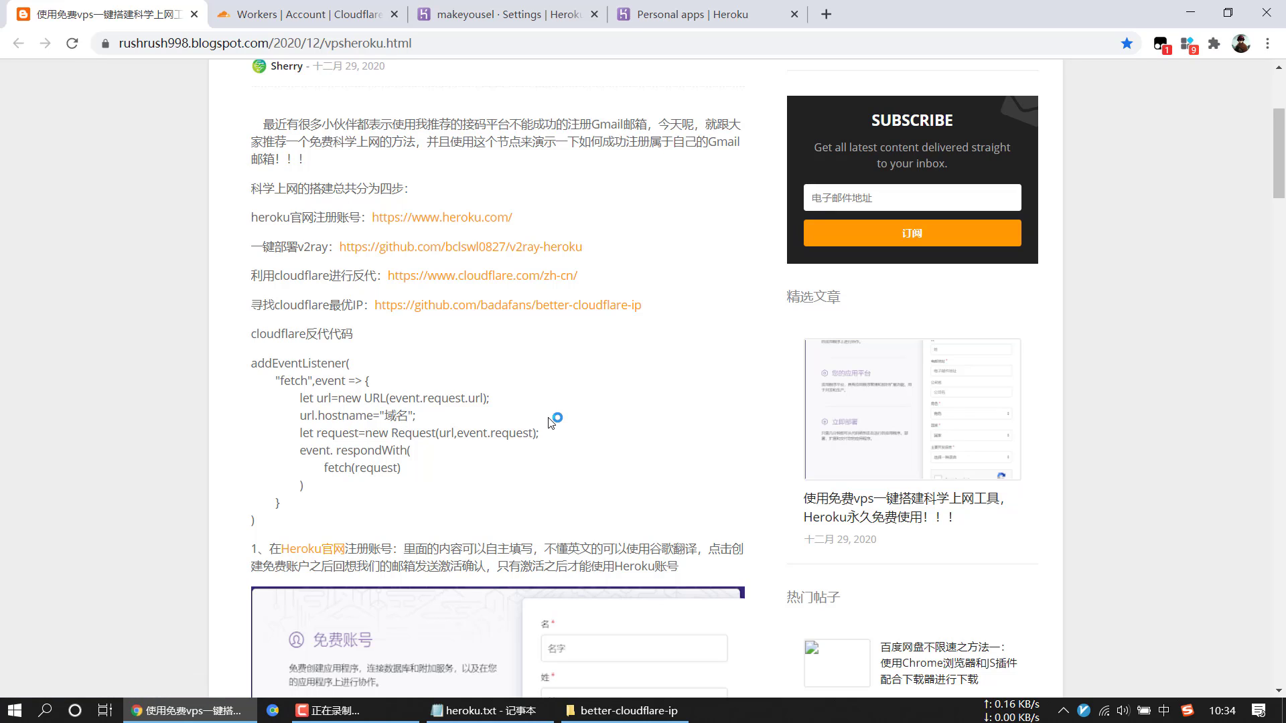
# - Open the better-cloudflare-ip repository from the blog post, view the assets of its 20201208 release, and minimize the browser
pyautogui.click(497, 310)
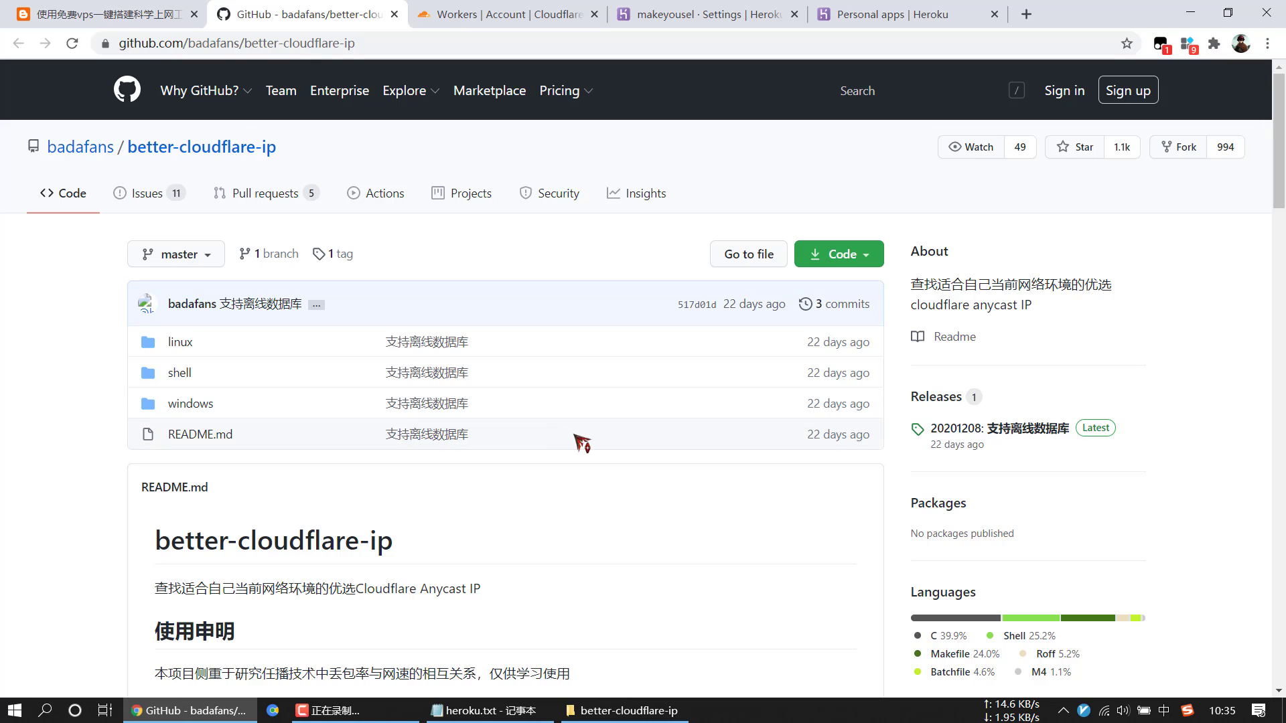
pyautogui.click(982, 432)
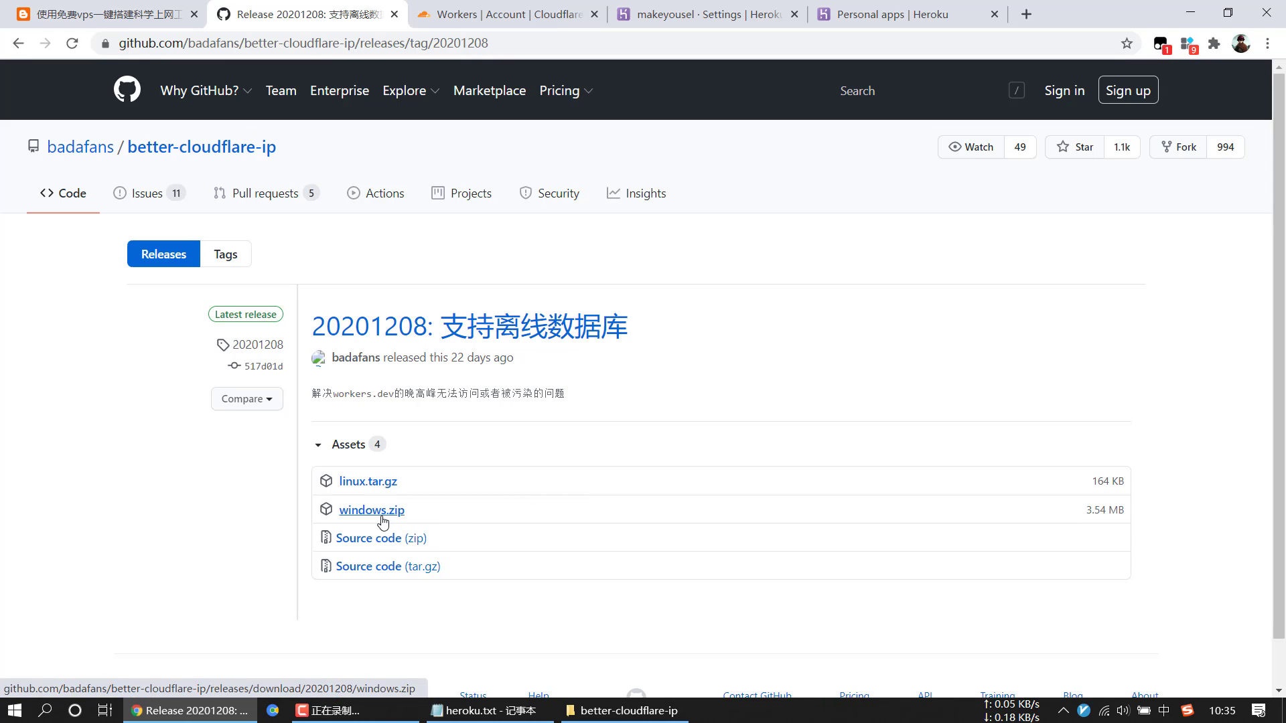
pyautogui.click(1191, 13)
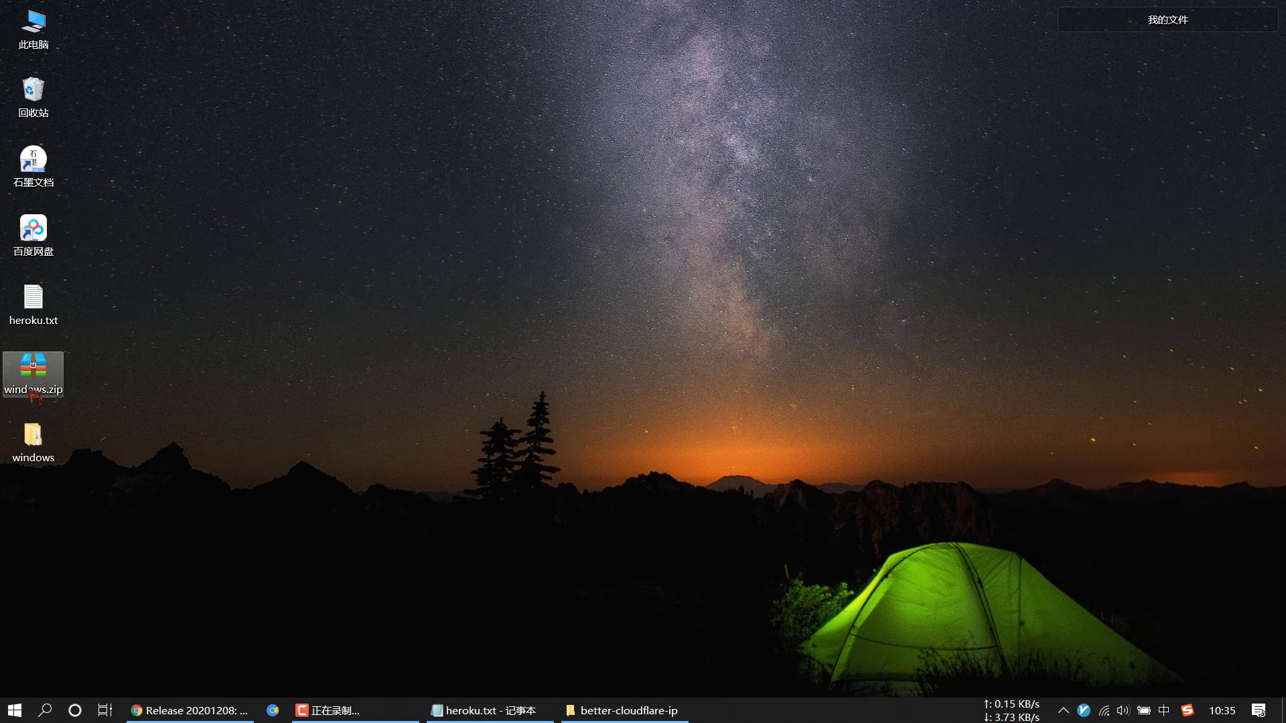
# - Run CF优选IP.bat from the better-cloudflare-ip folder inside windows, with an expected bandwidth of 2 Mbps, and close the folder window
pyautogui.doubleClick(33, 438)
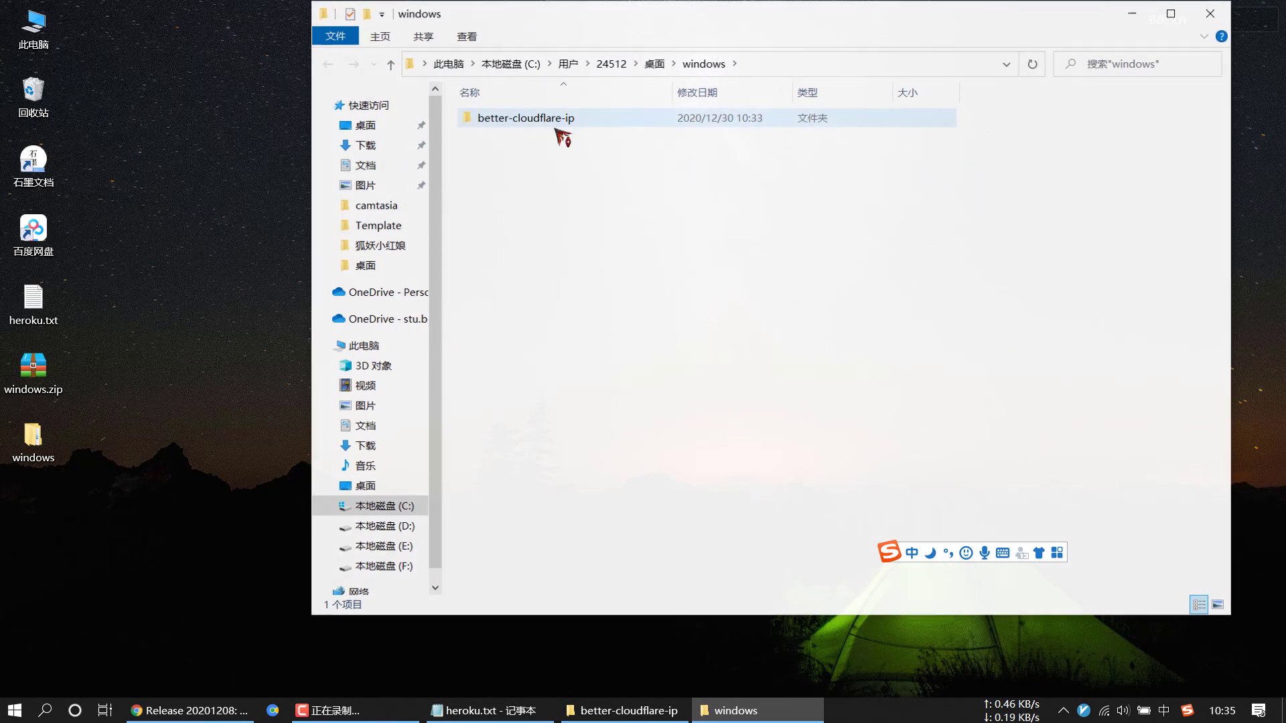
pyautogui.doubleClick(647, 117)
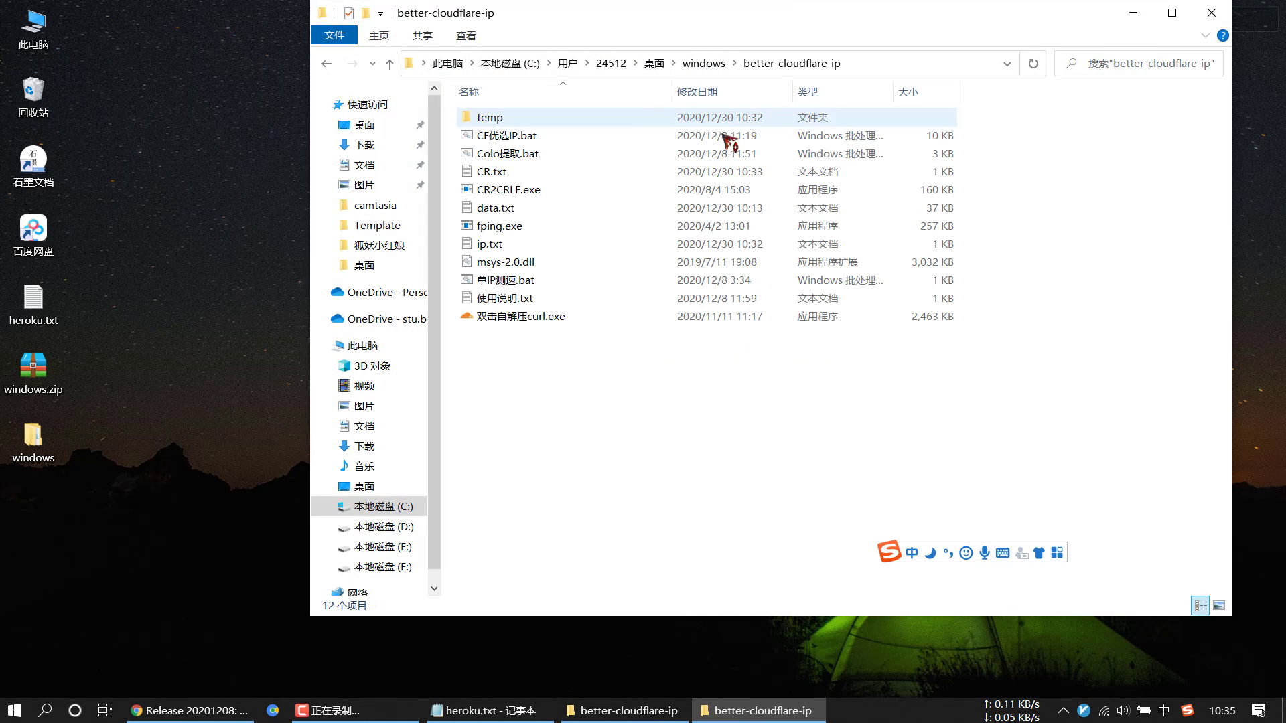
pyautogui.doubleClick(605, 137)
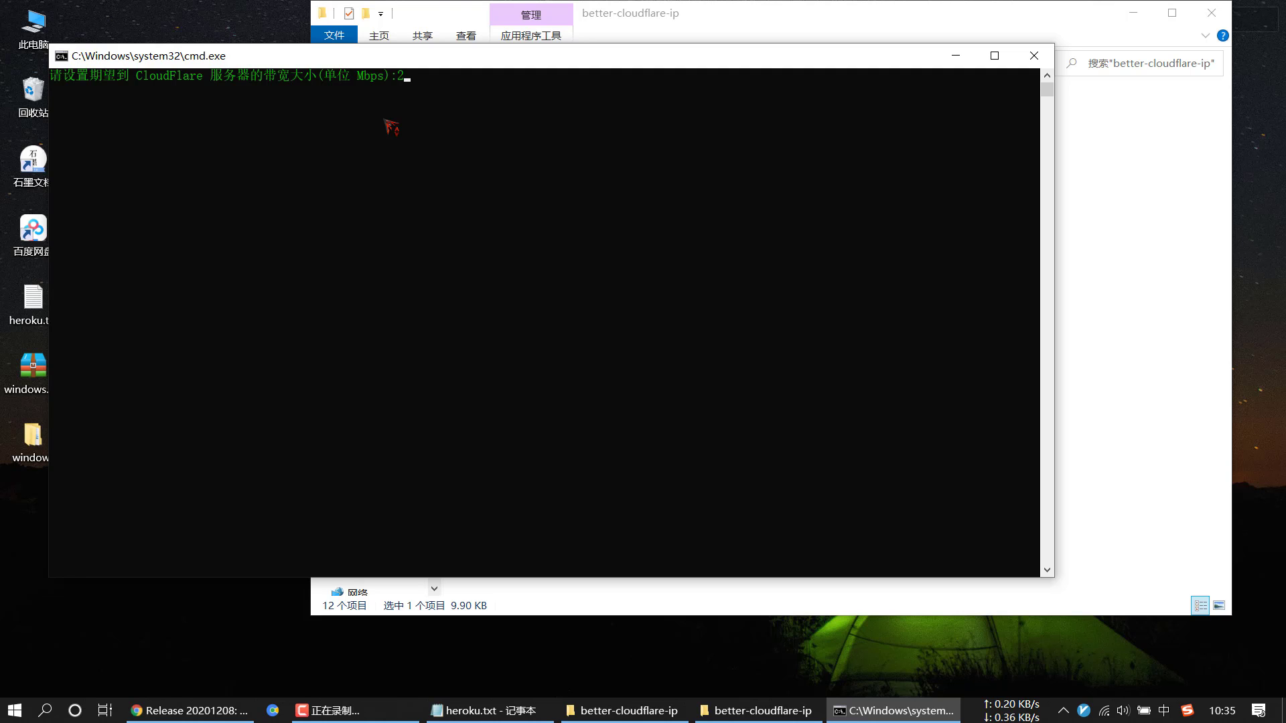
pyautogui.press('Return')
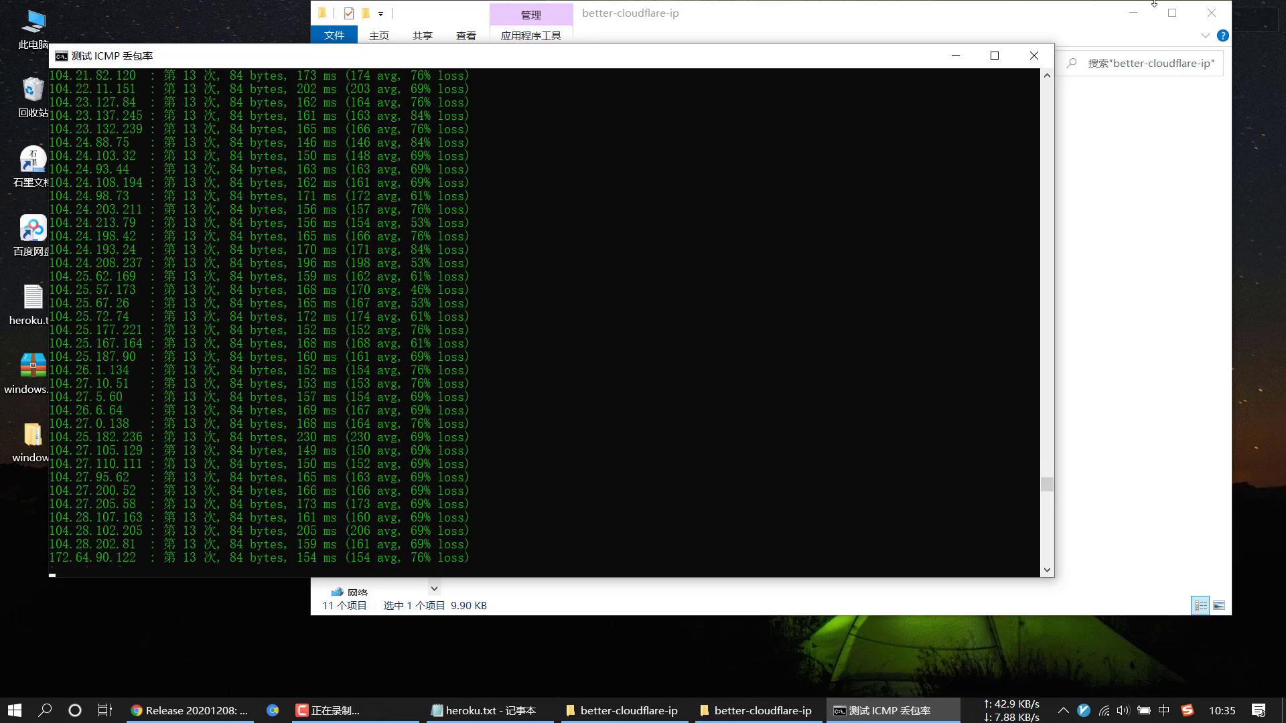
pyautogui.click(1112, 20)
pyautogui.click(1212, 13)
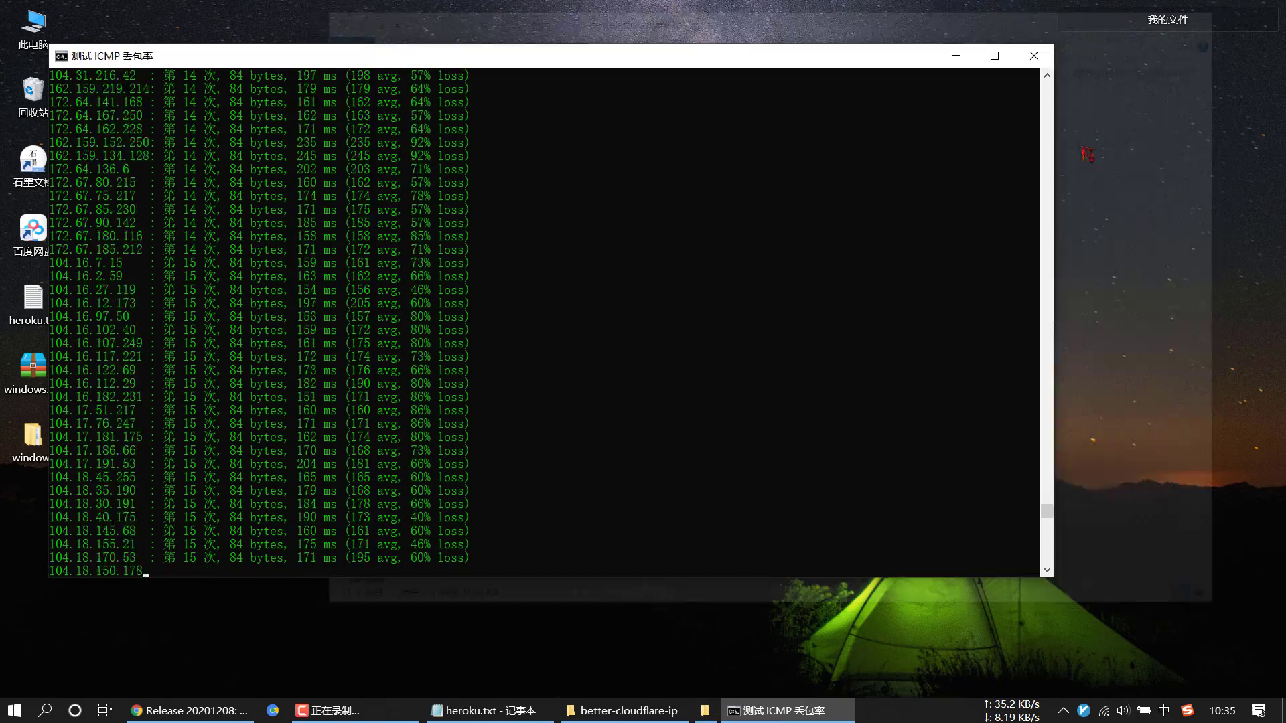
pyautogui.rightClick(1084, 242)
pyautogui.click(1109, 285)
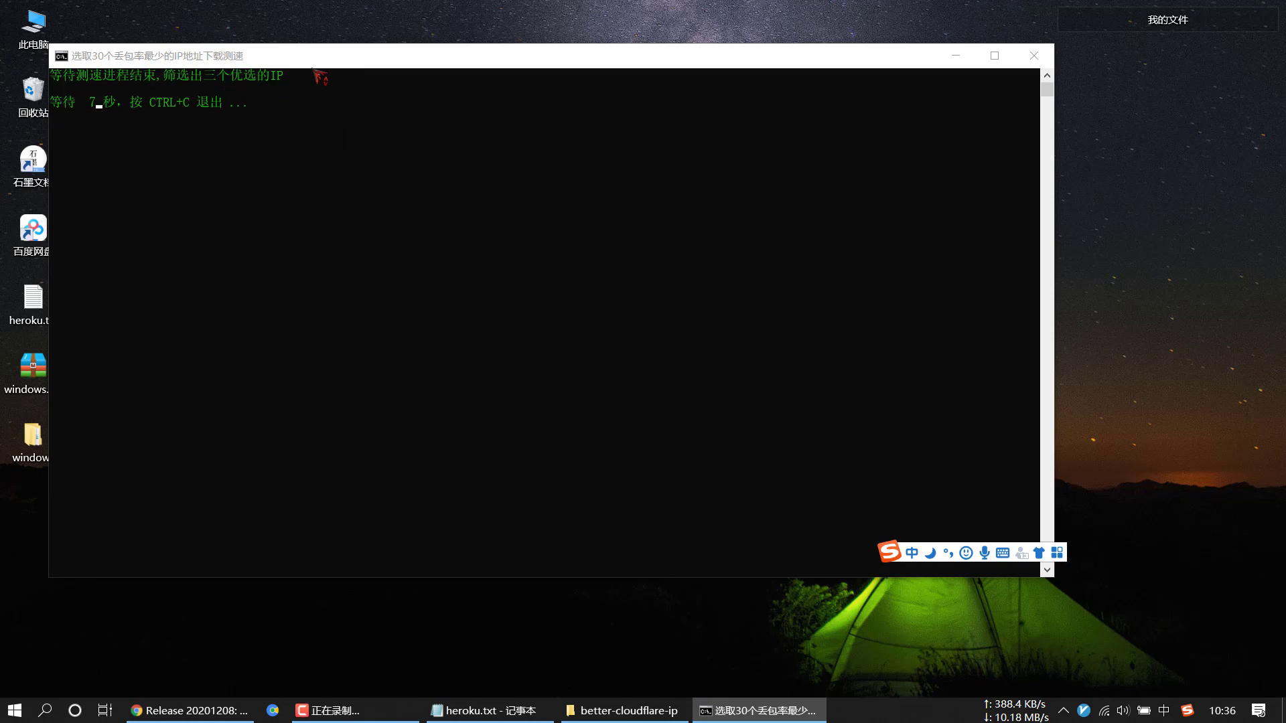
pyautogui.rightClick(397, 23)
pyautogui.click(404, 61)
pyautogui.moveTo(404, 60); pyautogui.dragTo(551, 71)
pyautogui.rightClick(499, 14)
pyautogui.click(519, 45)
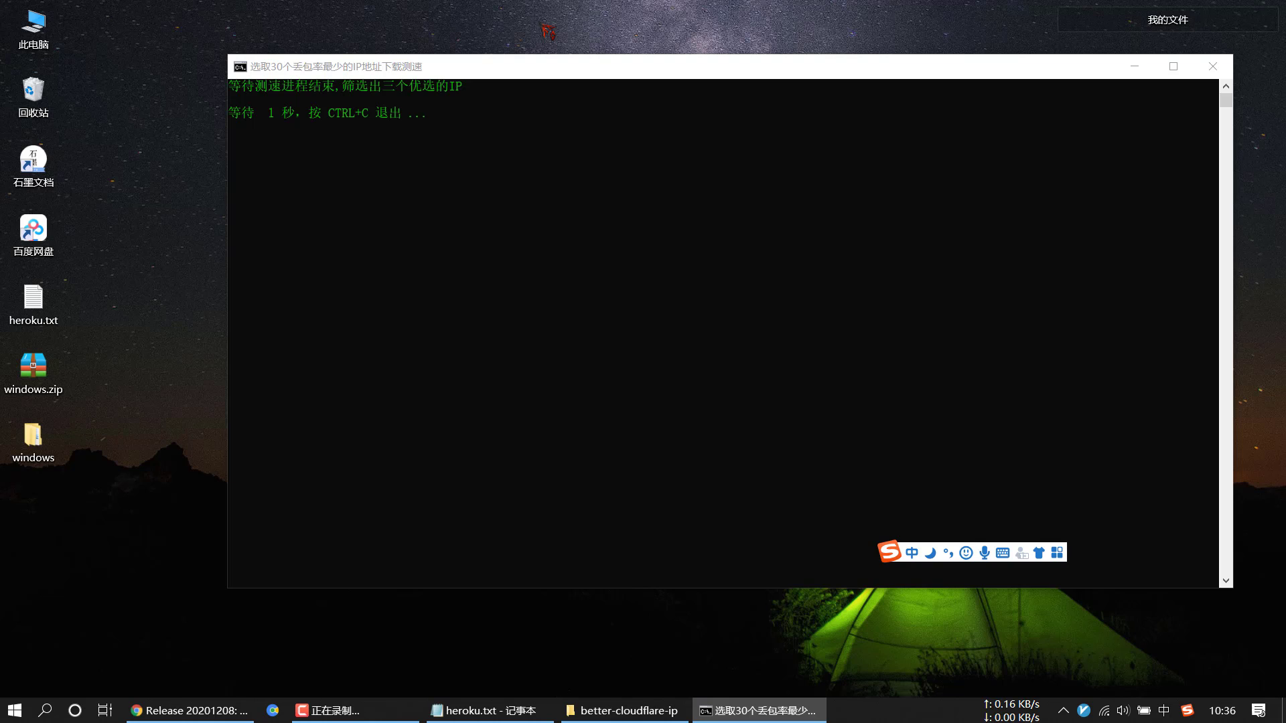
pyautogui.click(365, 86)
pyautogui.press('super+Up')
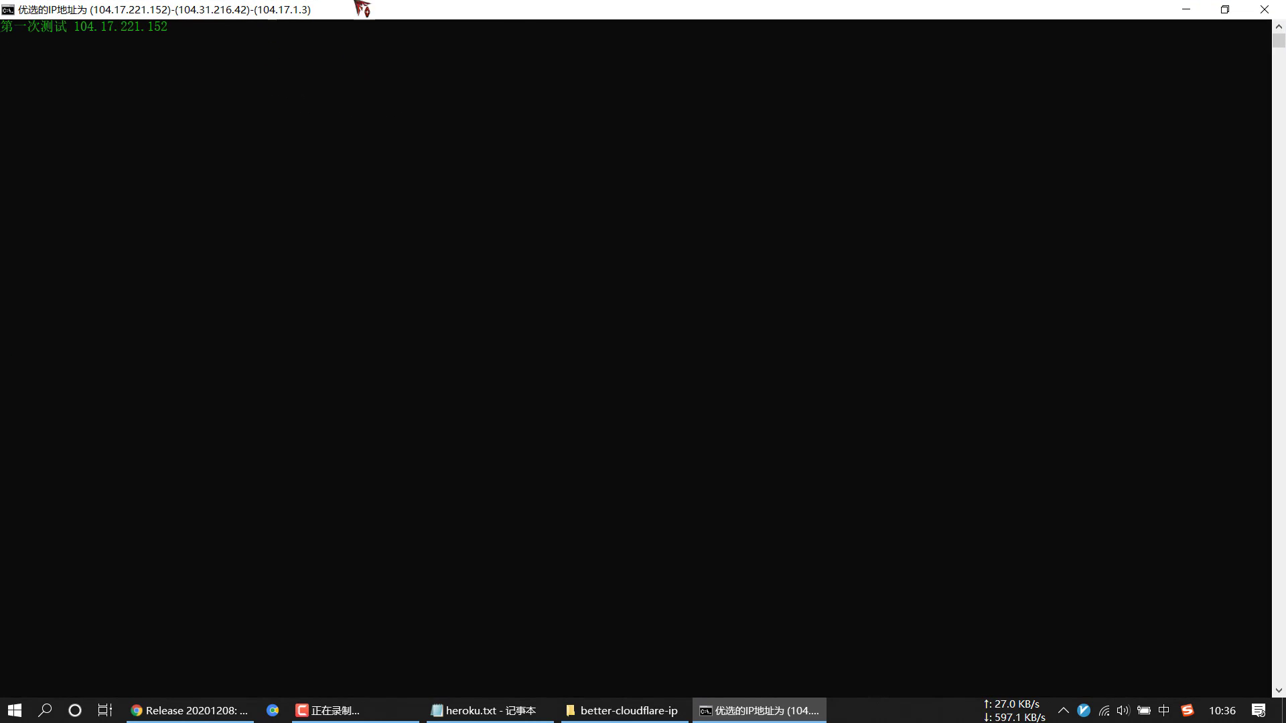
# - Copy the preferred IP address 104.17.221.152 from the speed-test console and minimize the console
pyautogui.moveTo(361, 6); pyautogui.dragTo(517, 69)
pyautogui.doubleClick(120, 87)
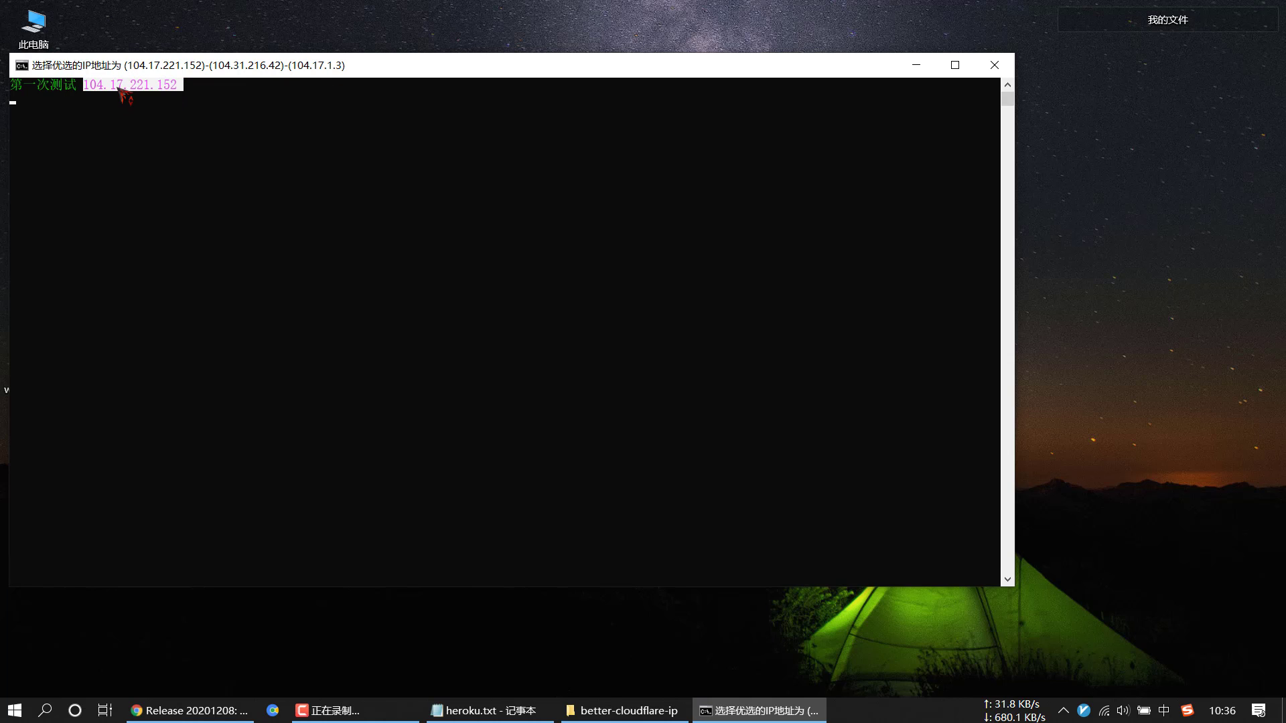
pyautogui.rightClick(209, 76)
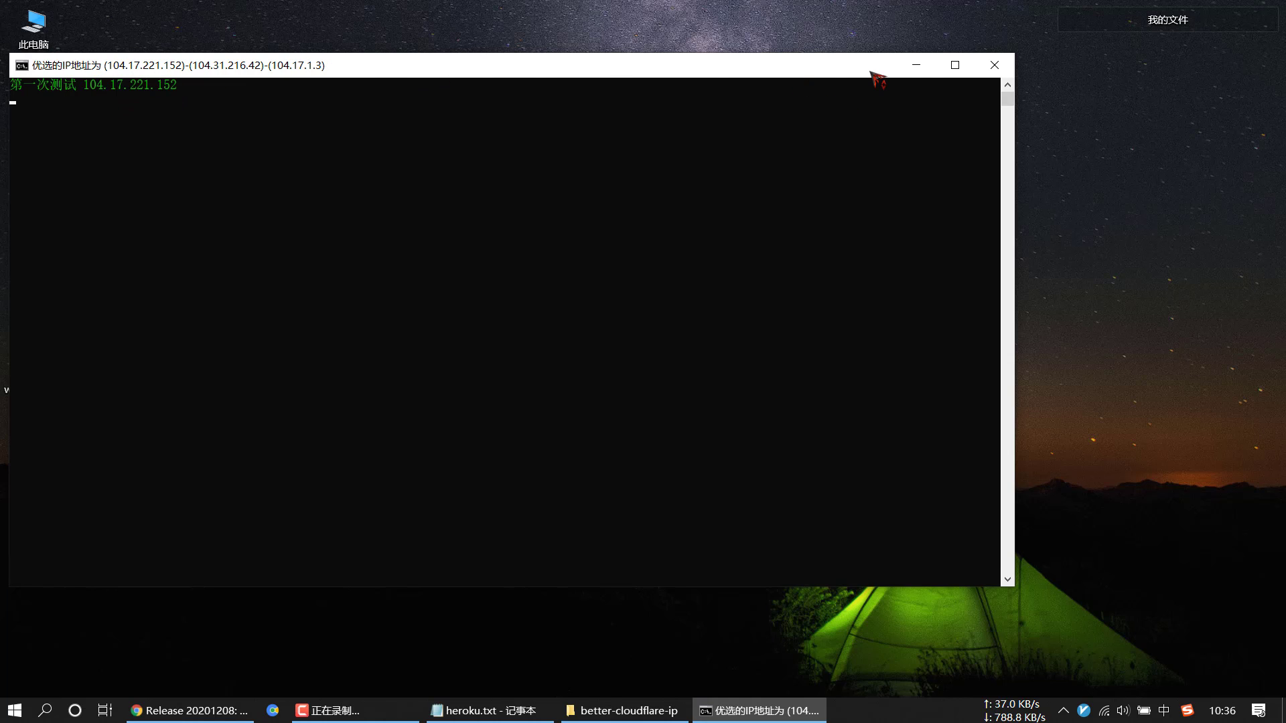
pyautogui.click(915, 65)
# - In v2rayN, open the server that uses the Worker domain, copy that domain, and replace the address with 104.17.221.152
pyautogui.doubleClick(1084, 711)
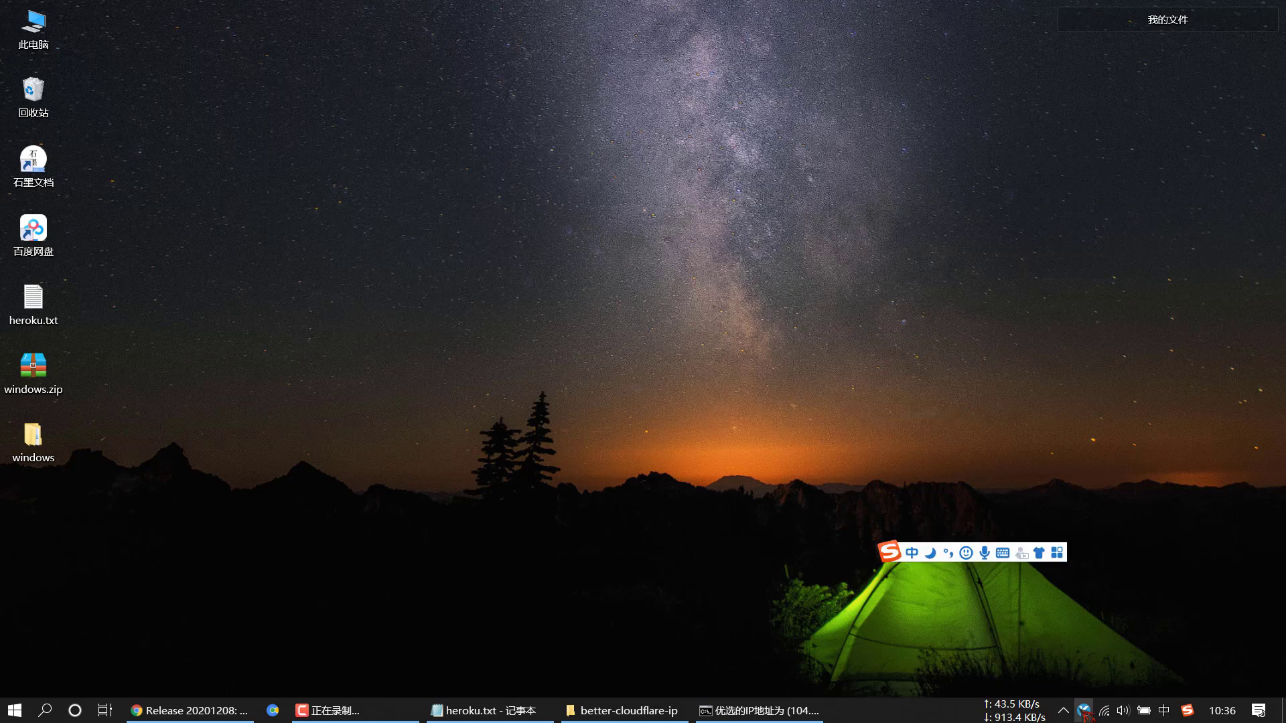
pyautogui.click(362, 338)
pyautogui.doubleClick(362, 338)
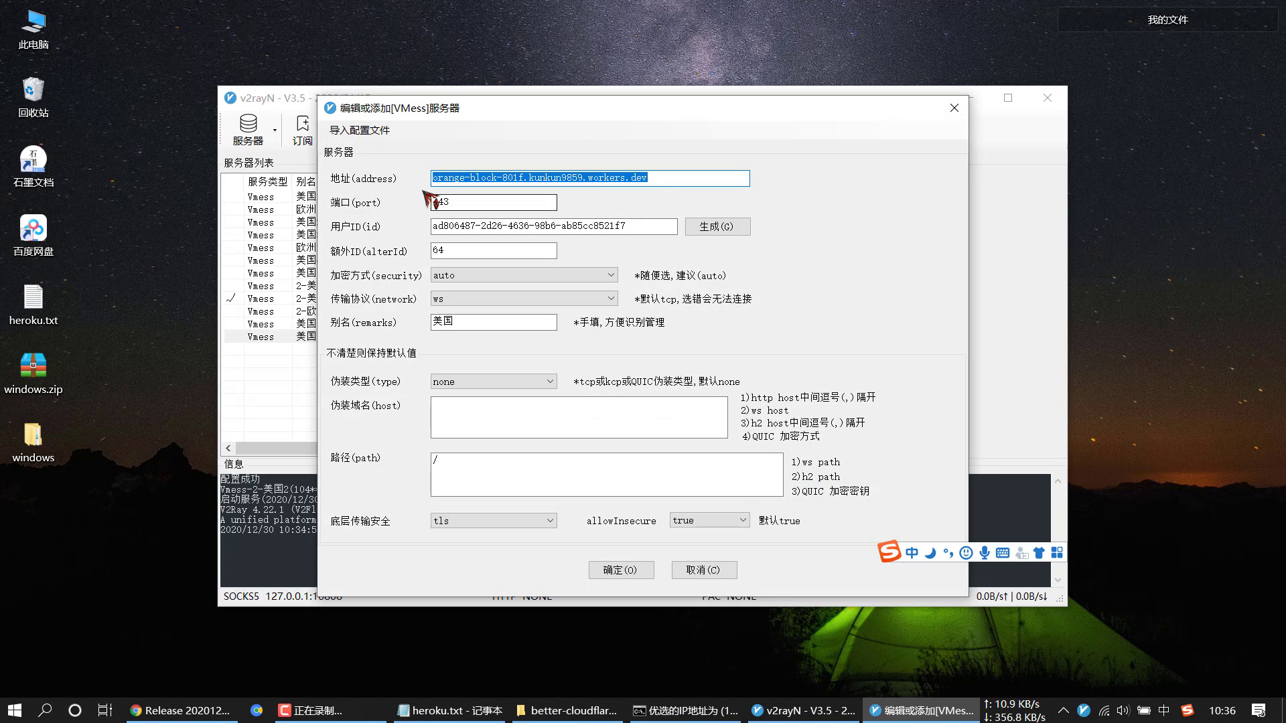
pyautogui.click(680, 179)
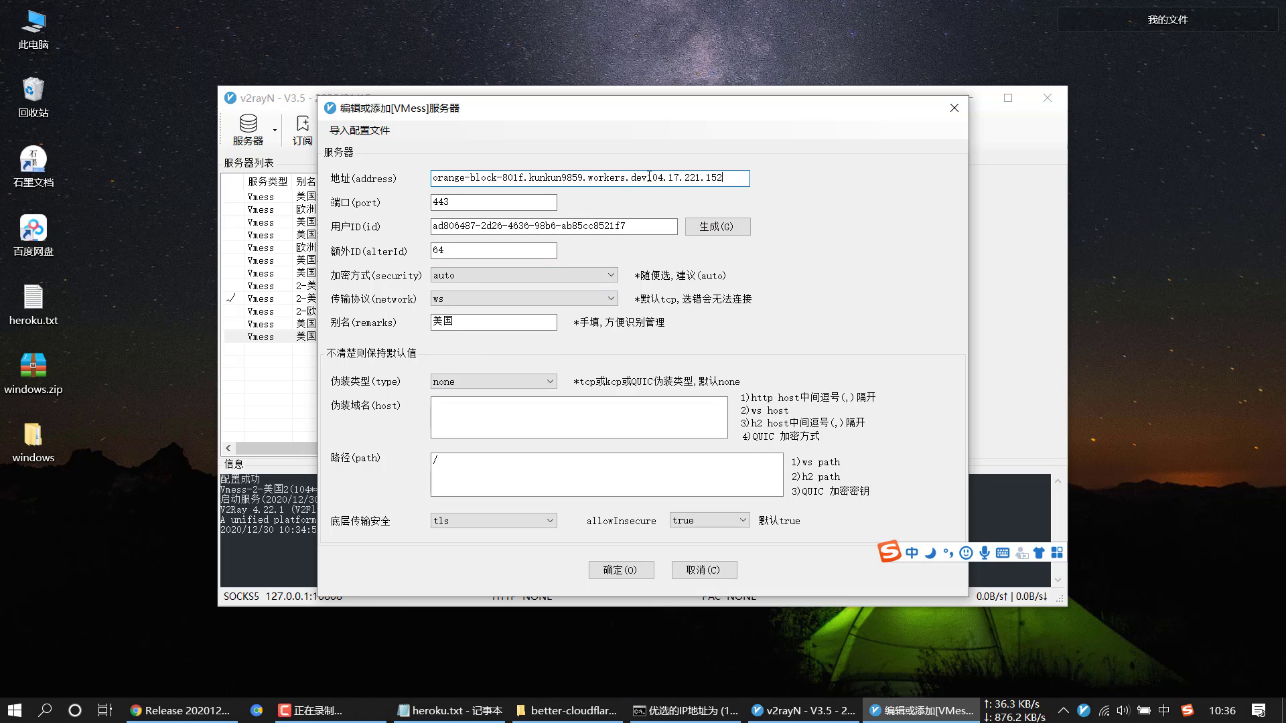
pyautogui.moveTo(648, 176); pyautogui.dragTo(433, 178)
pyautogui.hotkey('ctrl', 'c')
pyautogui.press('BackSpace')
# - Enter the copied Worker domain as the server's camouflage host (伪装域名) and save the server
pyautogui.click(463, 427)
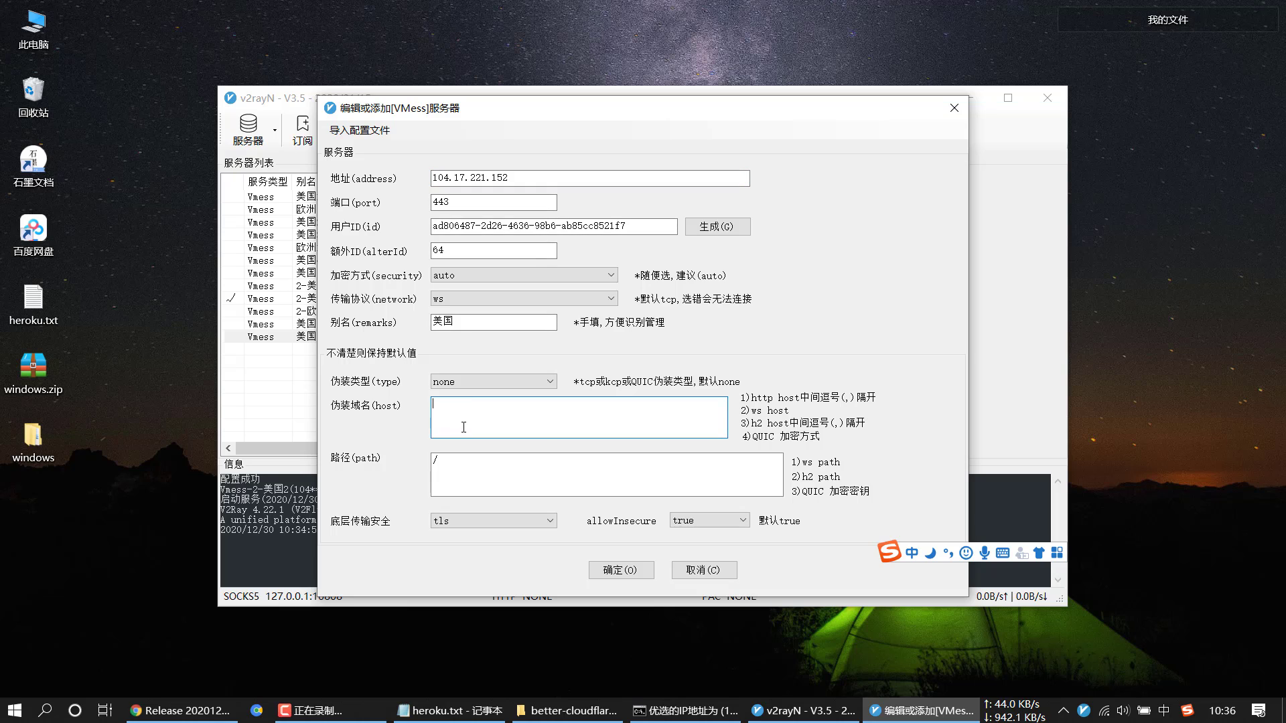
pyautogui.hotkey('ctrl', 'v')
pyautogui.click(620, 570)
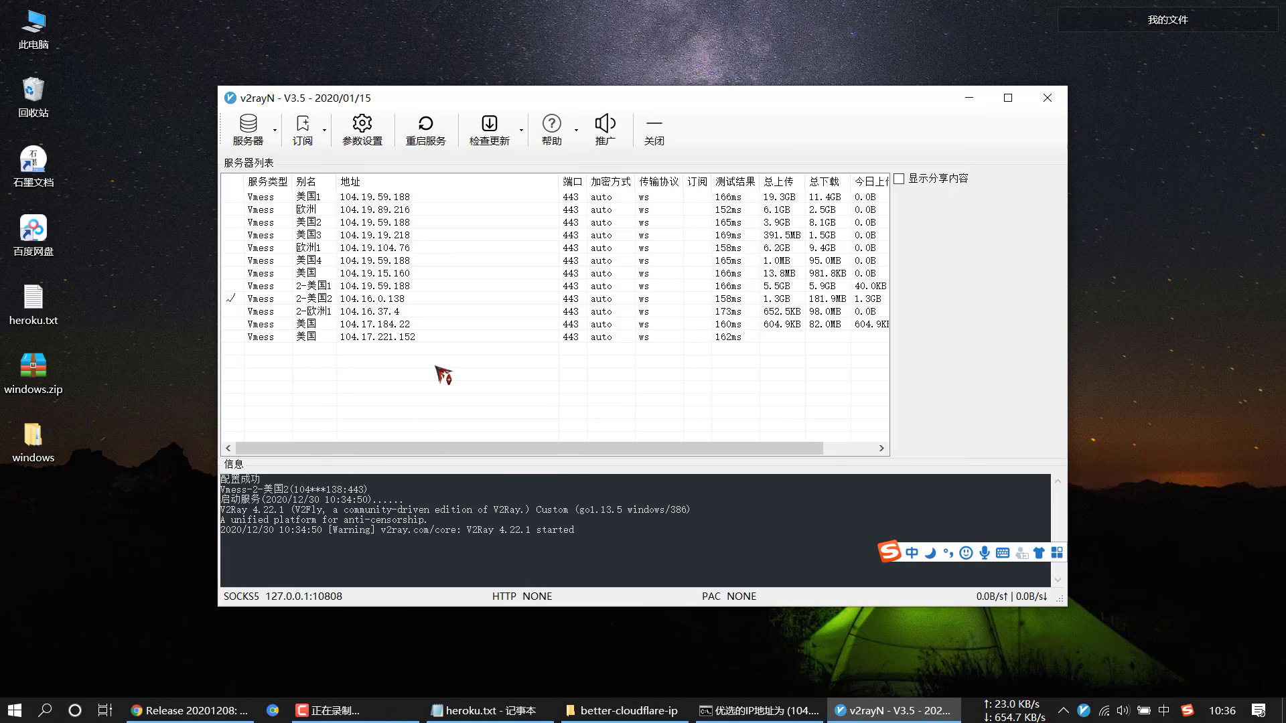
# - Run a ping latency test on the 104.17.221.152 server
pyautogui.click(450, 337)
pyautogui.rightClick(449, 337)
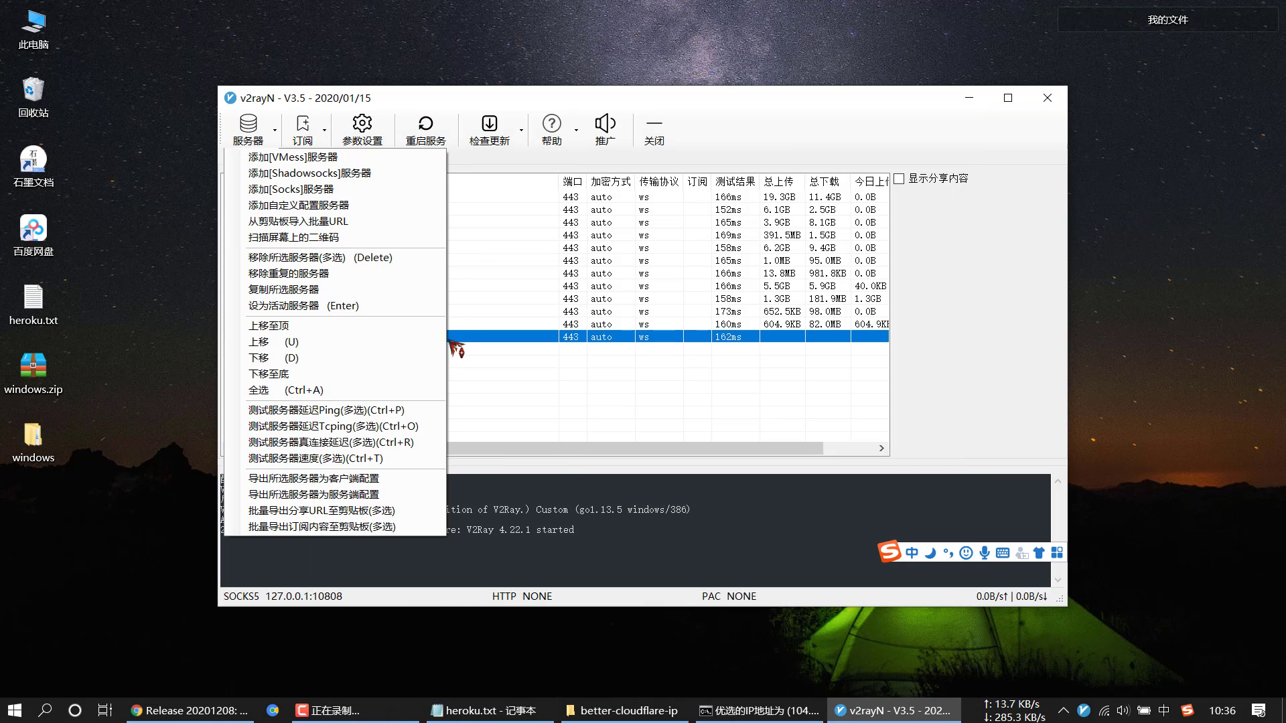
pyautogui.click(395, 407)
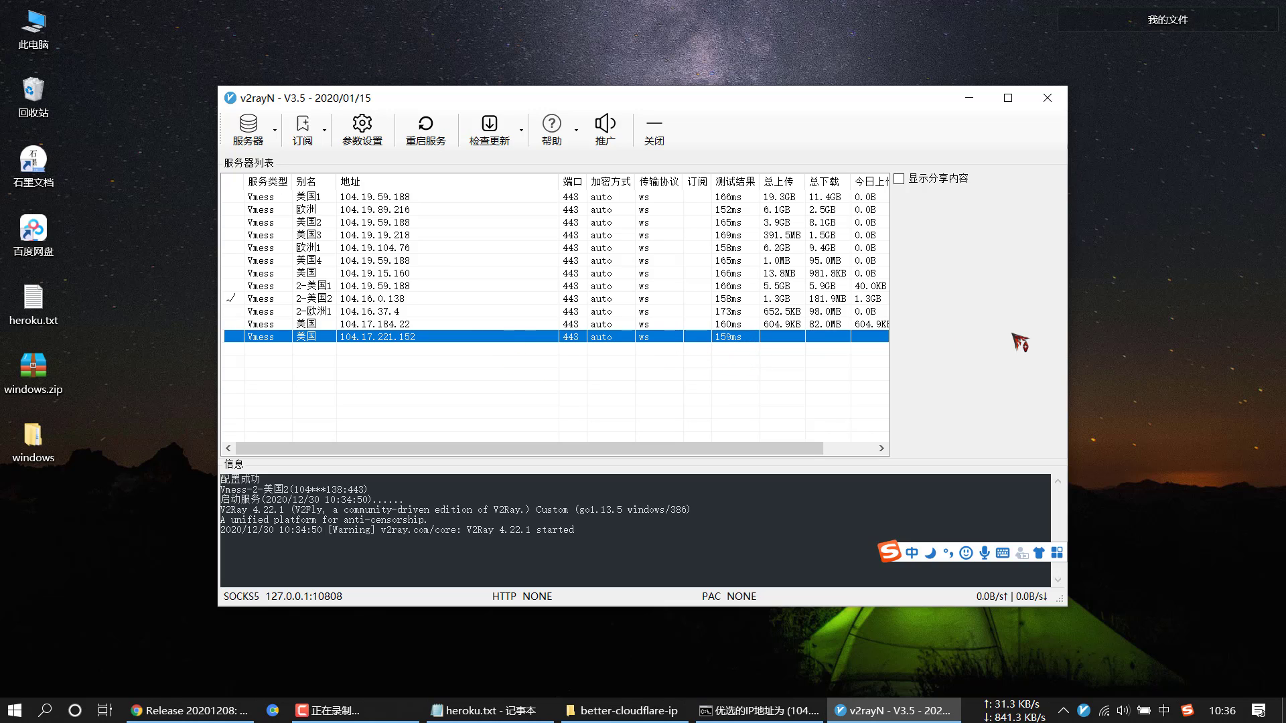
pyautogui.rightClick(1112, 274)
pyautogui.click(1139, 313)
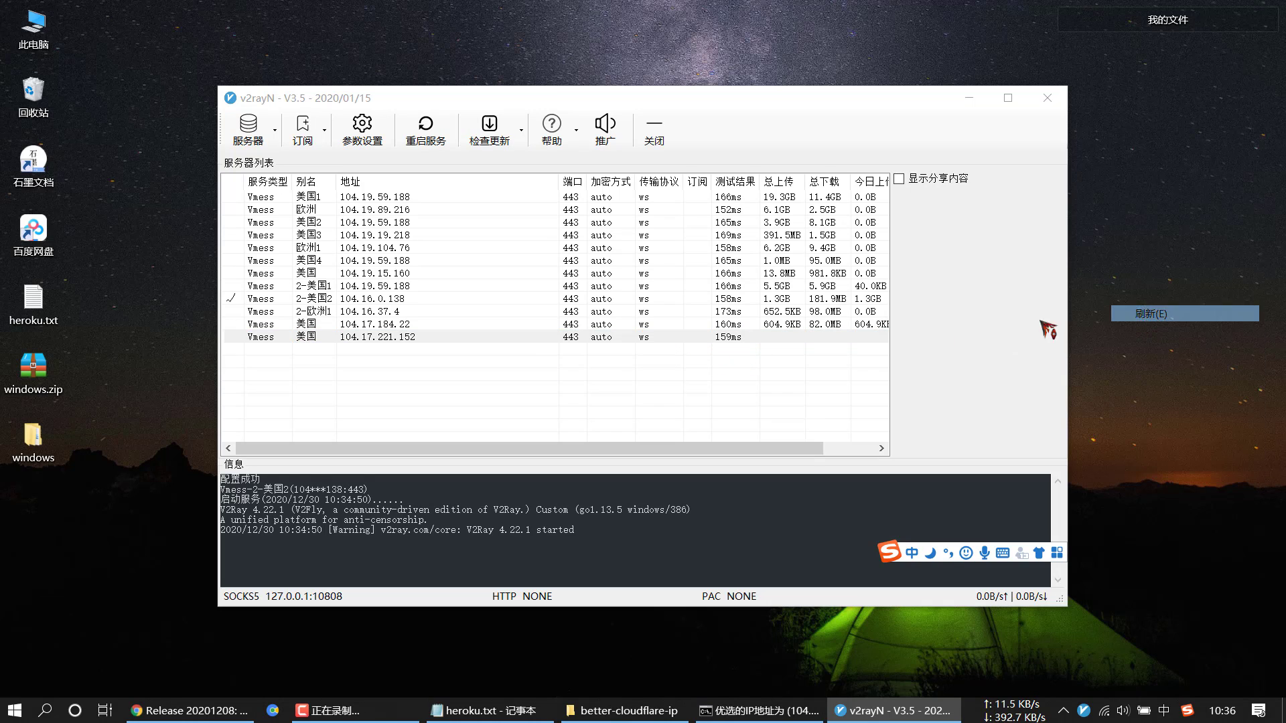
pyautogui.click(607, 340)
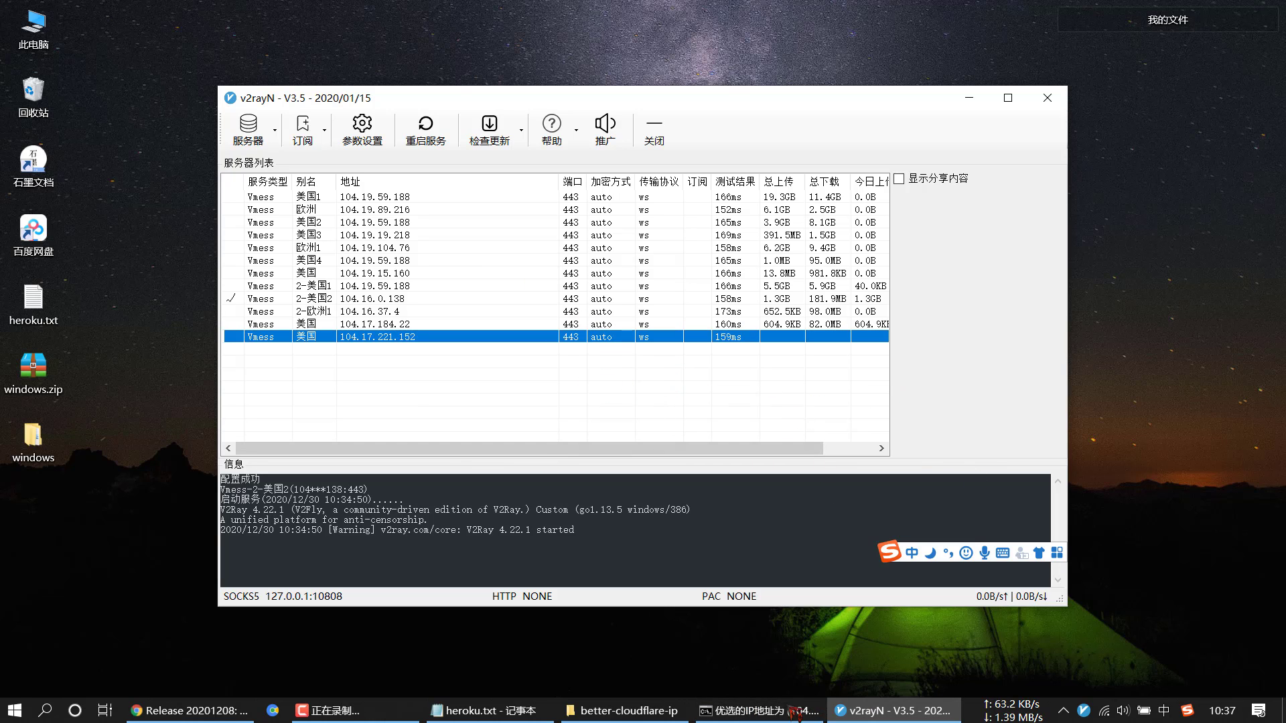
# - Close the IP speed-test console and set the 104.17.221.152 server as the active server
pyautogui.click(760, 710)
pyautogui.click(994, 63)
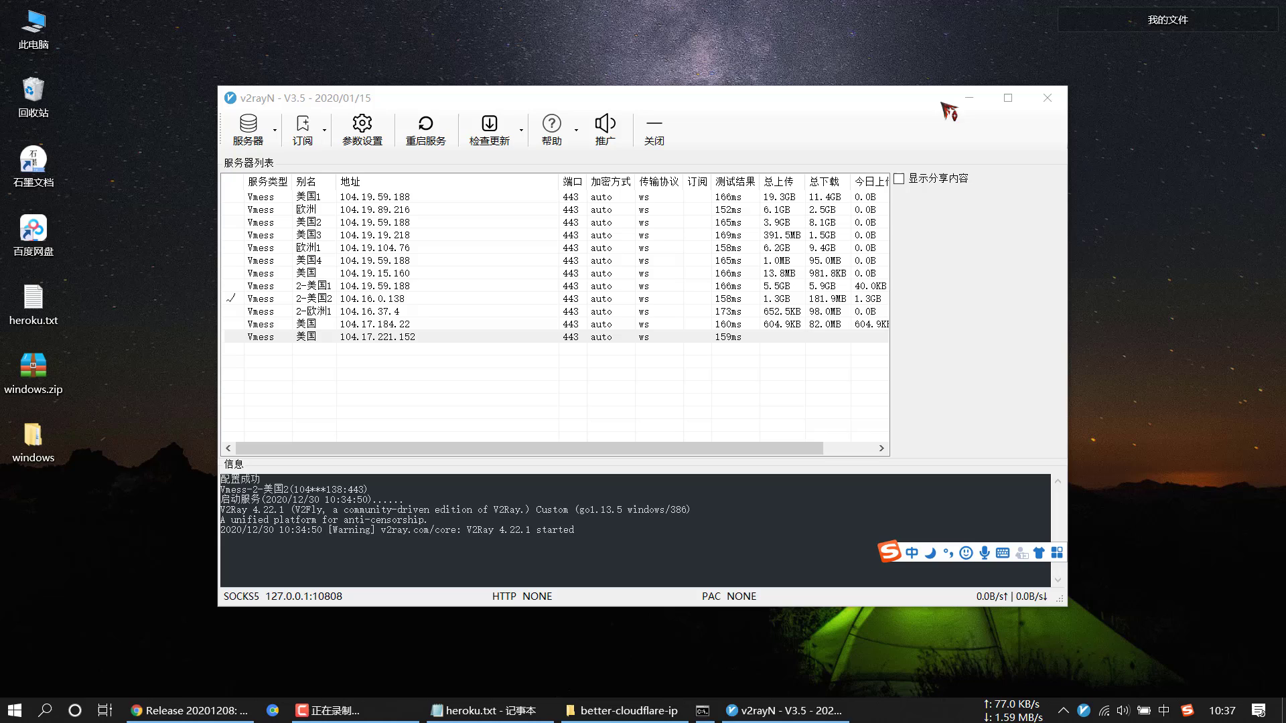
pyautogui.click(629, 341)
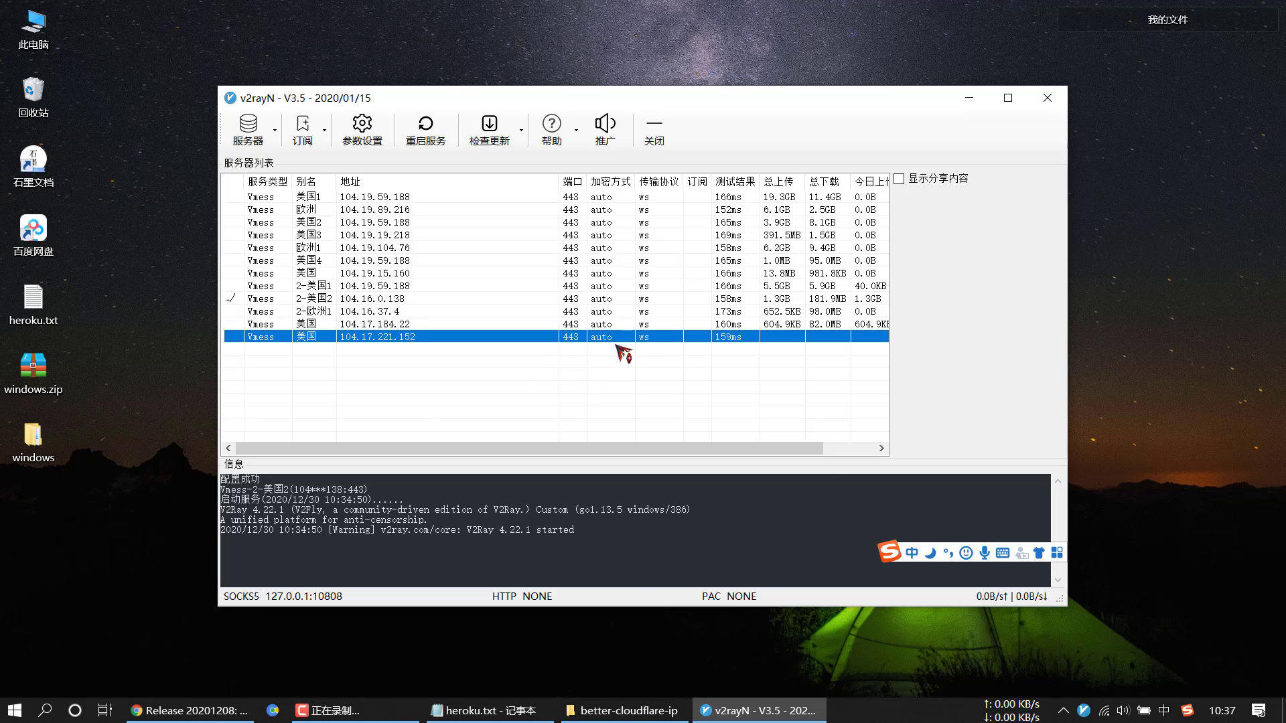
pyautogui.rightClick(615, 335)
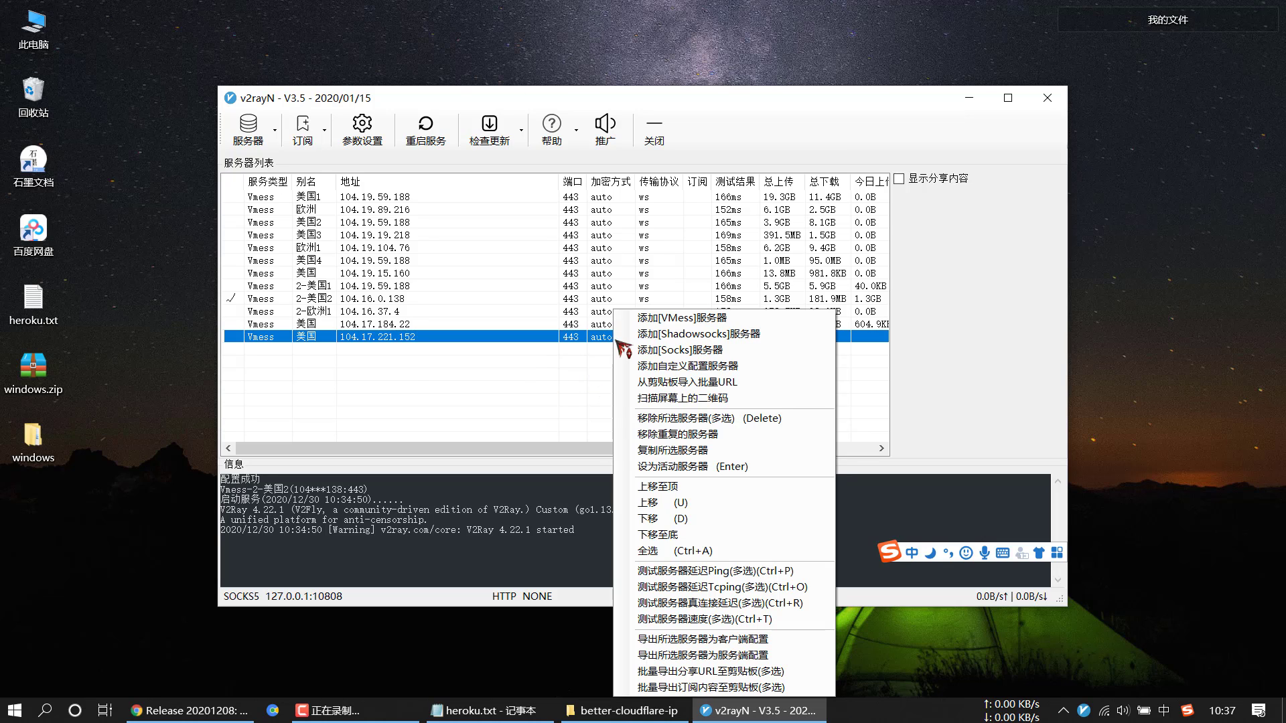
pyautogui.click(700, 468)
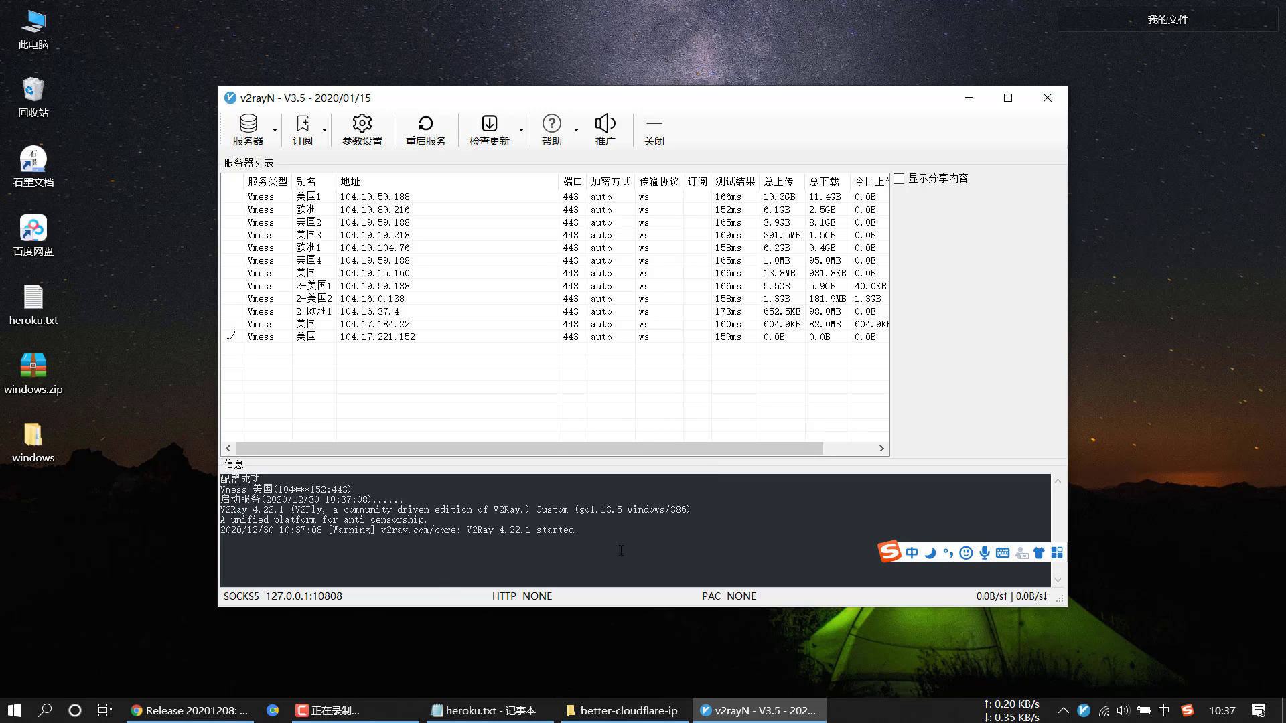
# - Switch to Chrome and try to open YouTube in a new tab
pyautogui.click(217, 710)
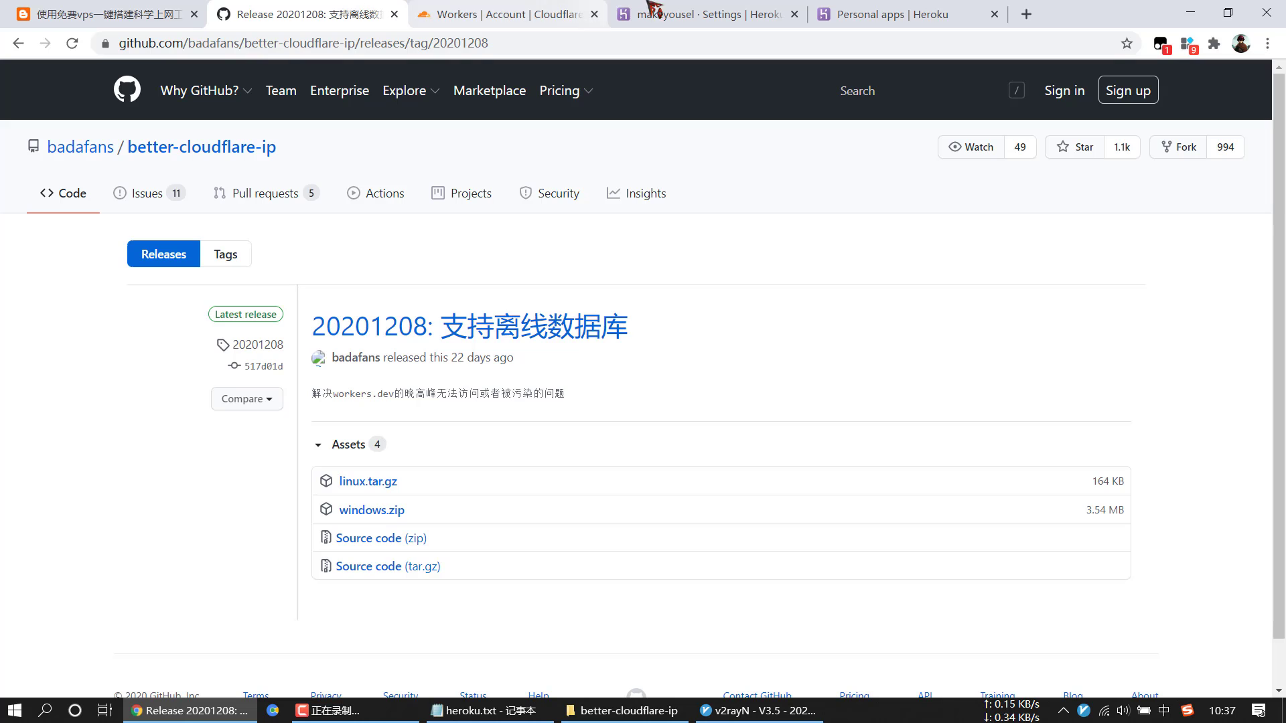
pyautogui.hotkey('ctrl', 't')
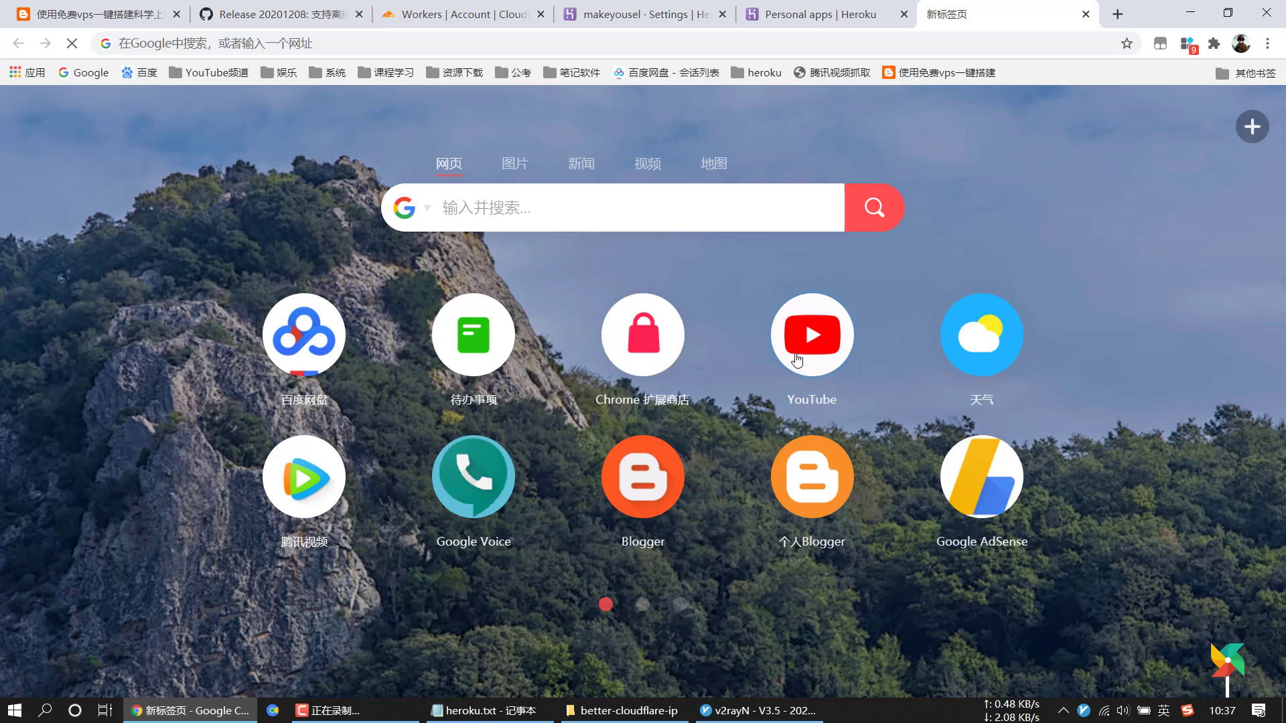
pyautogui.click(812, 340)
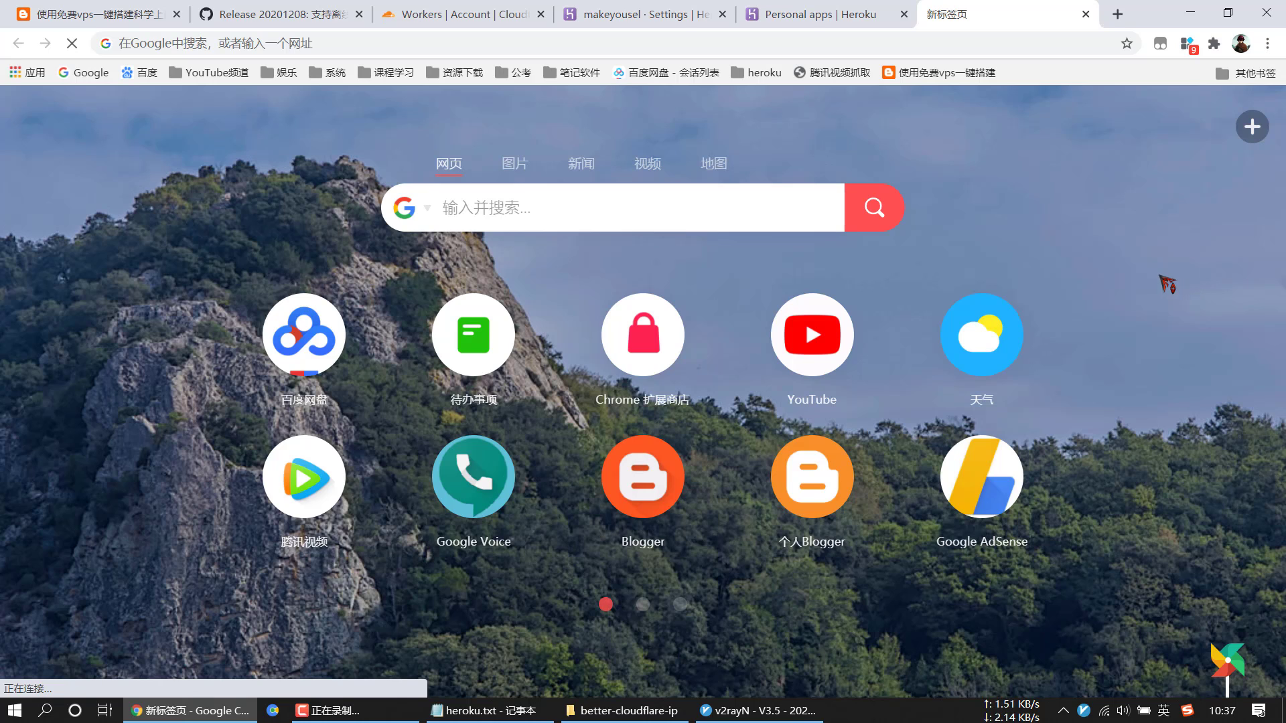
# - Turn on v2rayN's Http proxy (Http代理) and open YouTube again from the new tab page
pyautogui.rightClick(1086, 708)
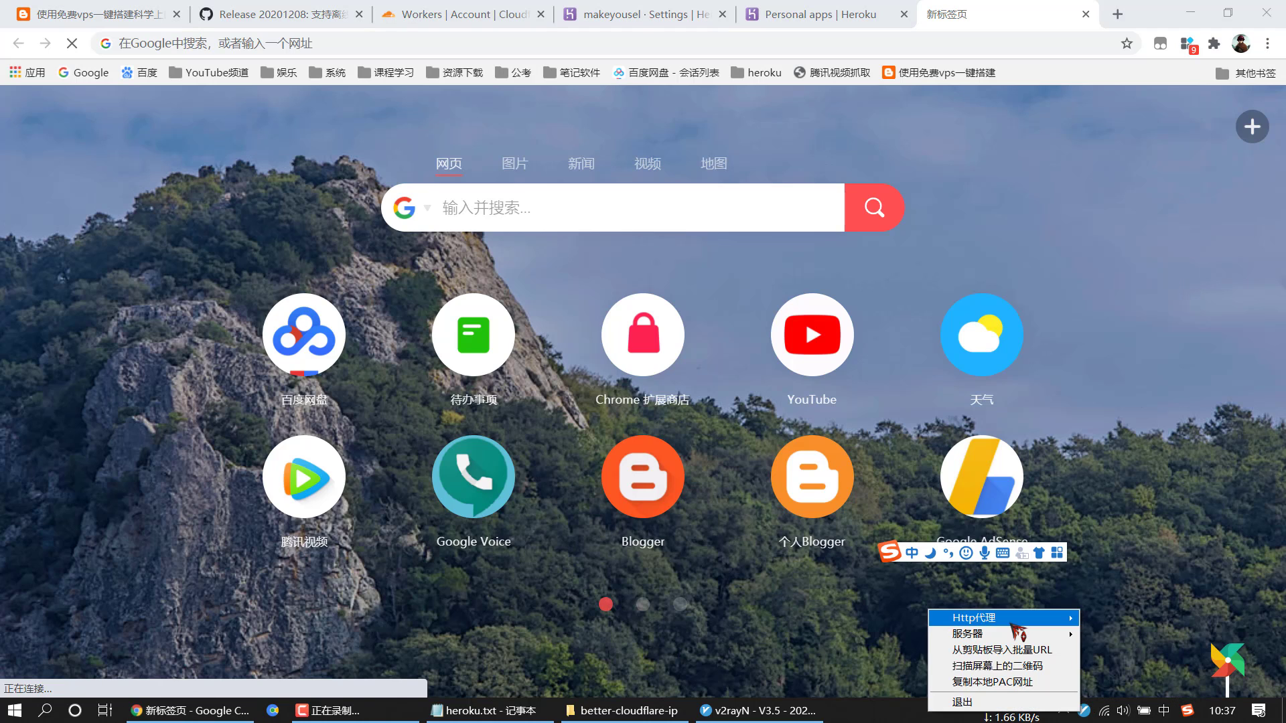
pyautogui.moveTo(1018, 619)
pyautogui.click(857, 653)
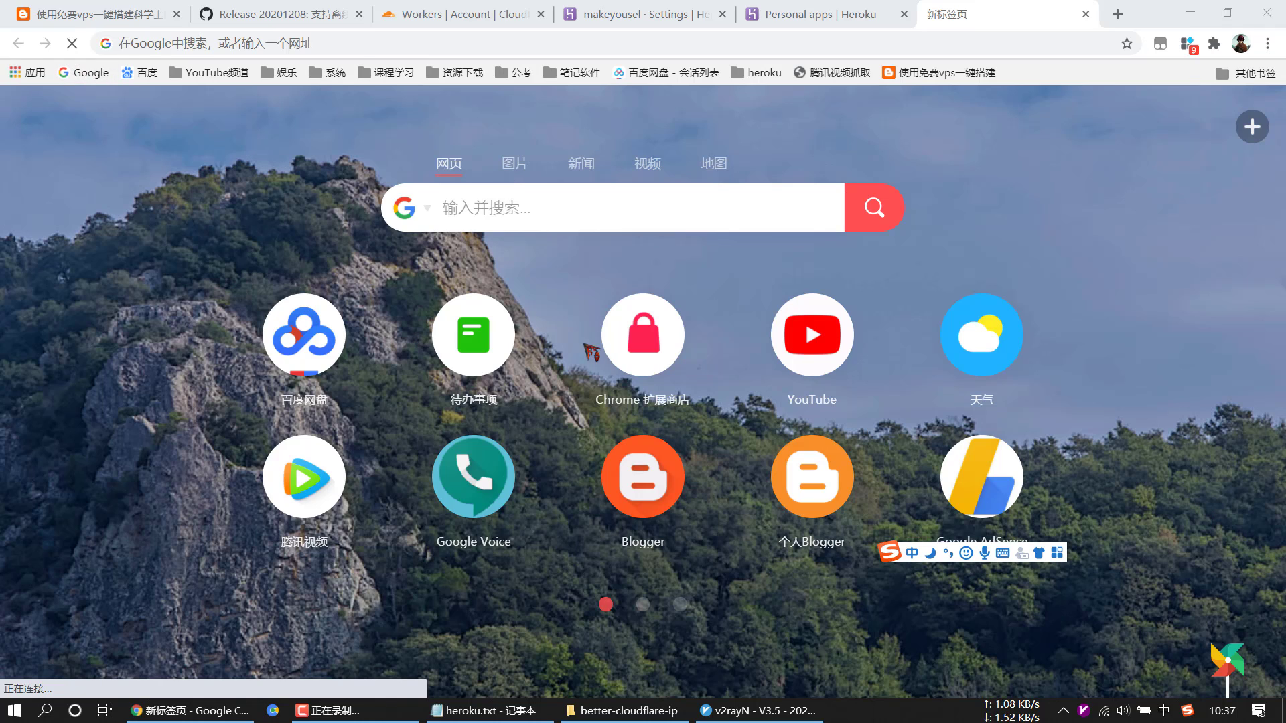
pyautogui.click(836, 335)
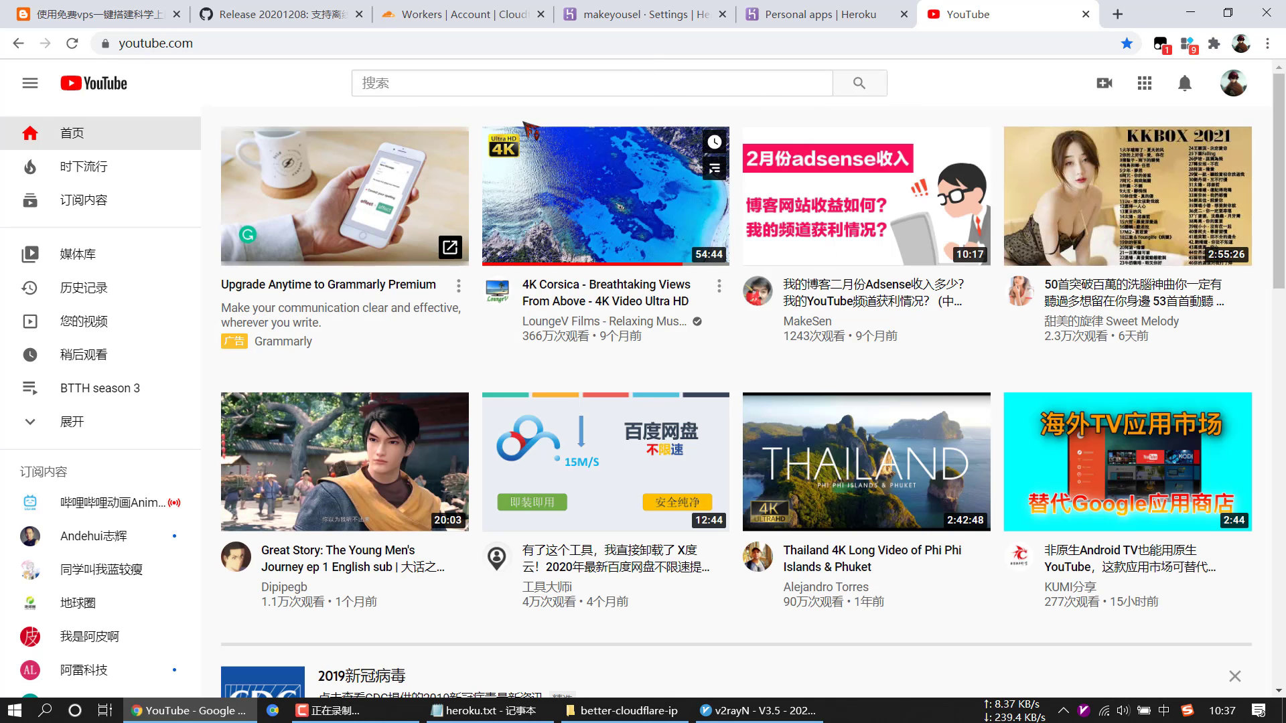
# - Search YouTube for 4k and open the Tokyo Christmas Lights - Roppongi Night Walk 2020 video
pyautogui.click(549, 86)
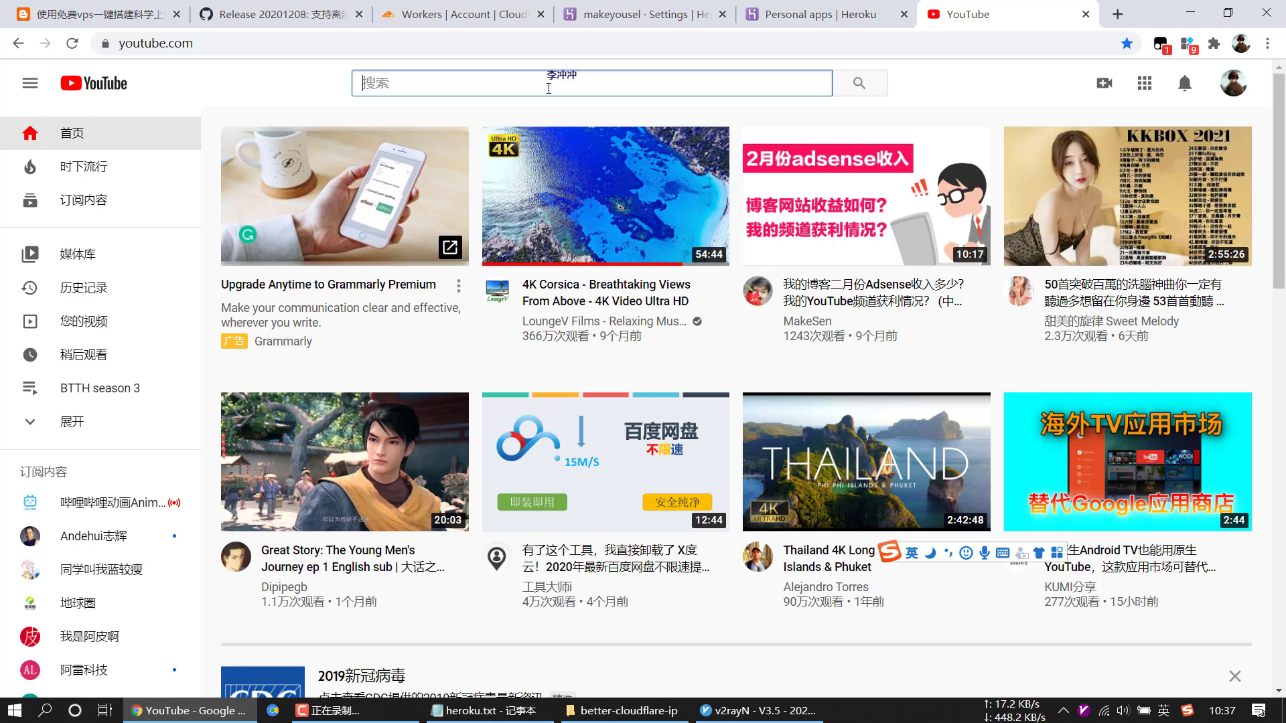
pyautogui.press('Return')
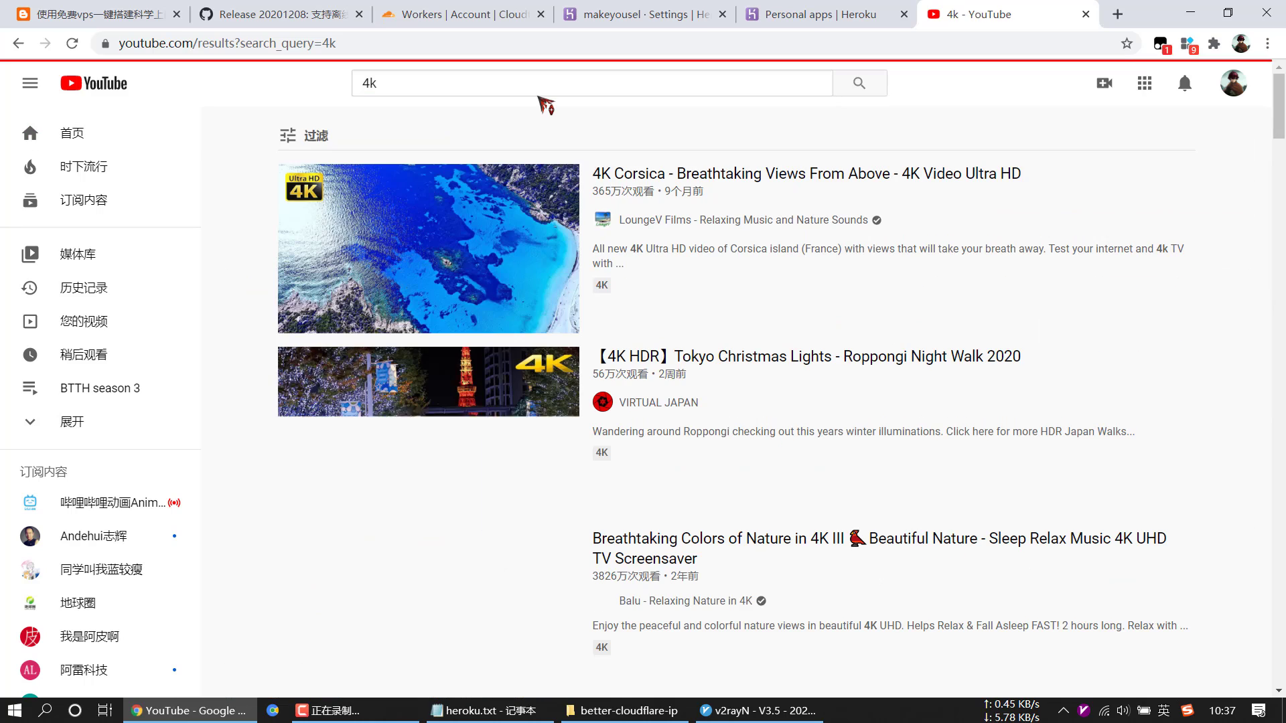
pyautogui.click(702, 365)
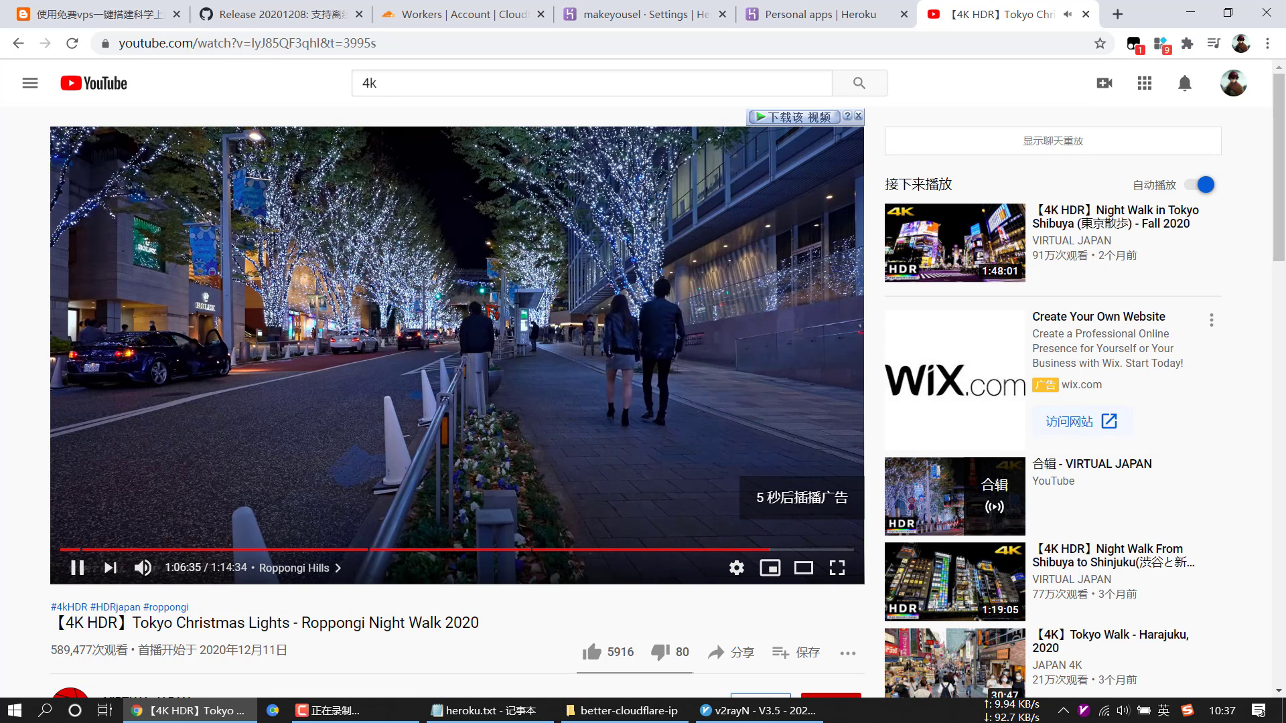
# - Display the video's detailed playback statistics (详细统计信息) and skip the advertisement
pyautogui.rightClick(485, 305)
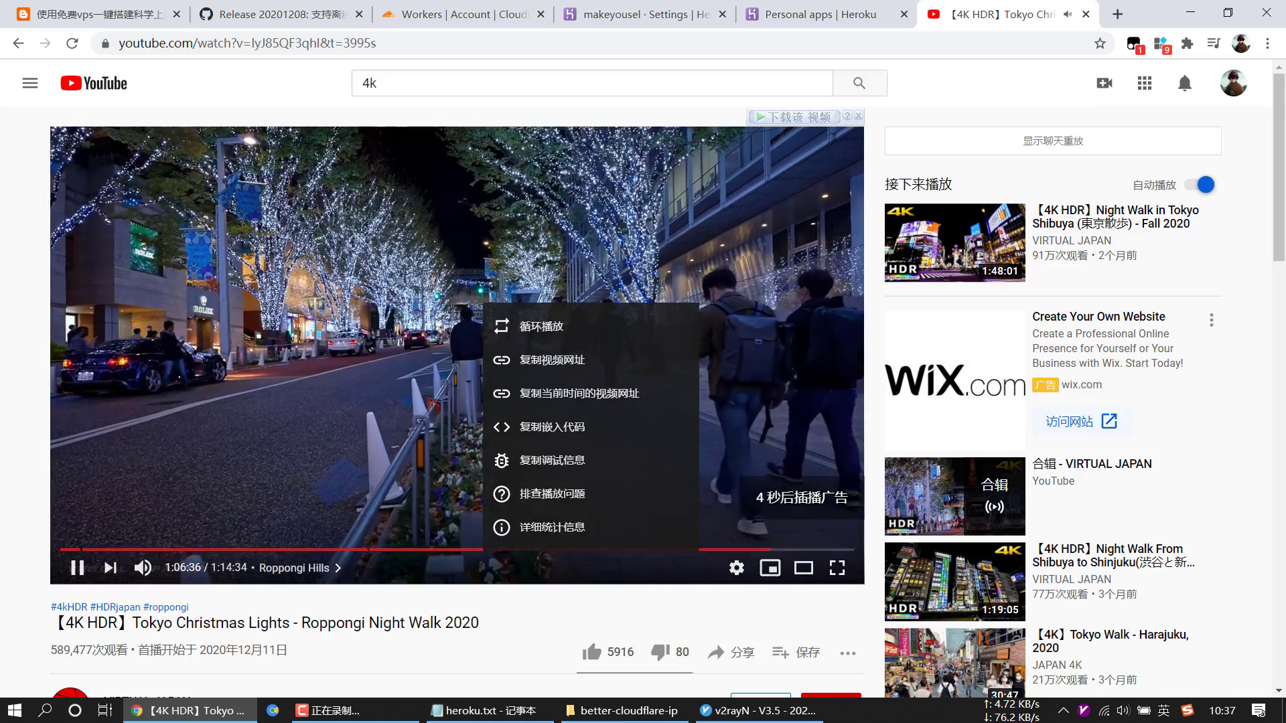
pyautogui.click(556, 527)
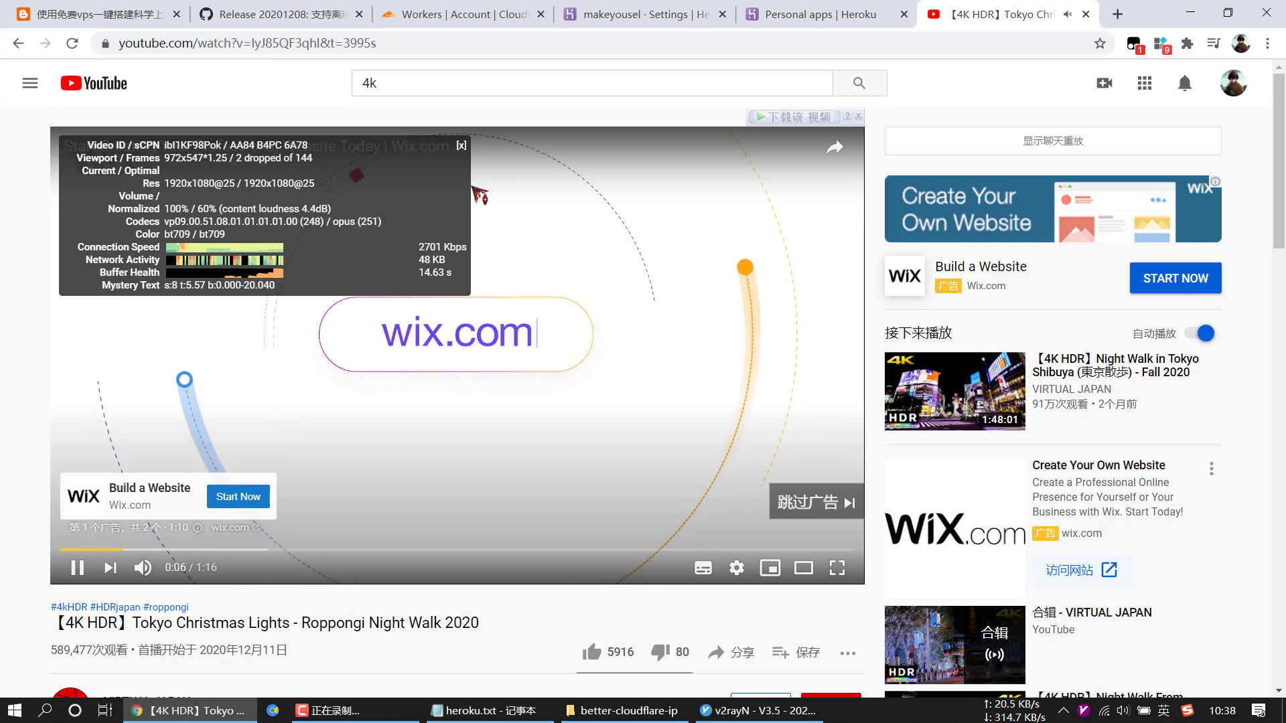
pyautogui.click(821, 503)
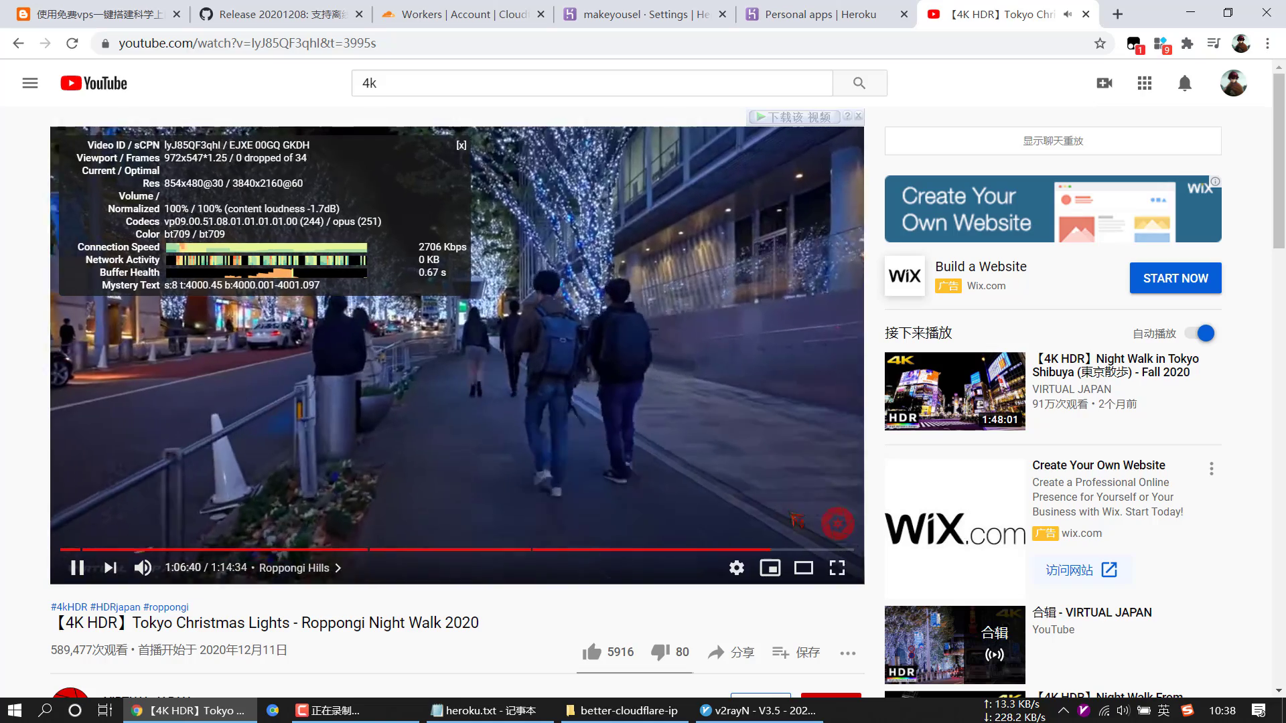
# - Set the video's playback quality to 2160p60 (4K)
pyautogui.click(737, 568)
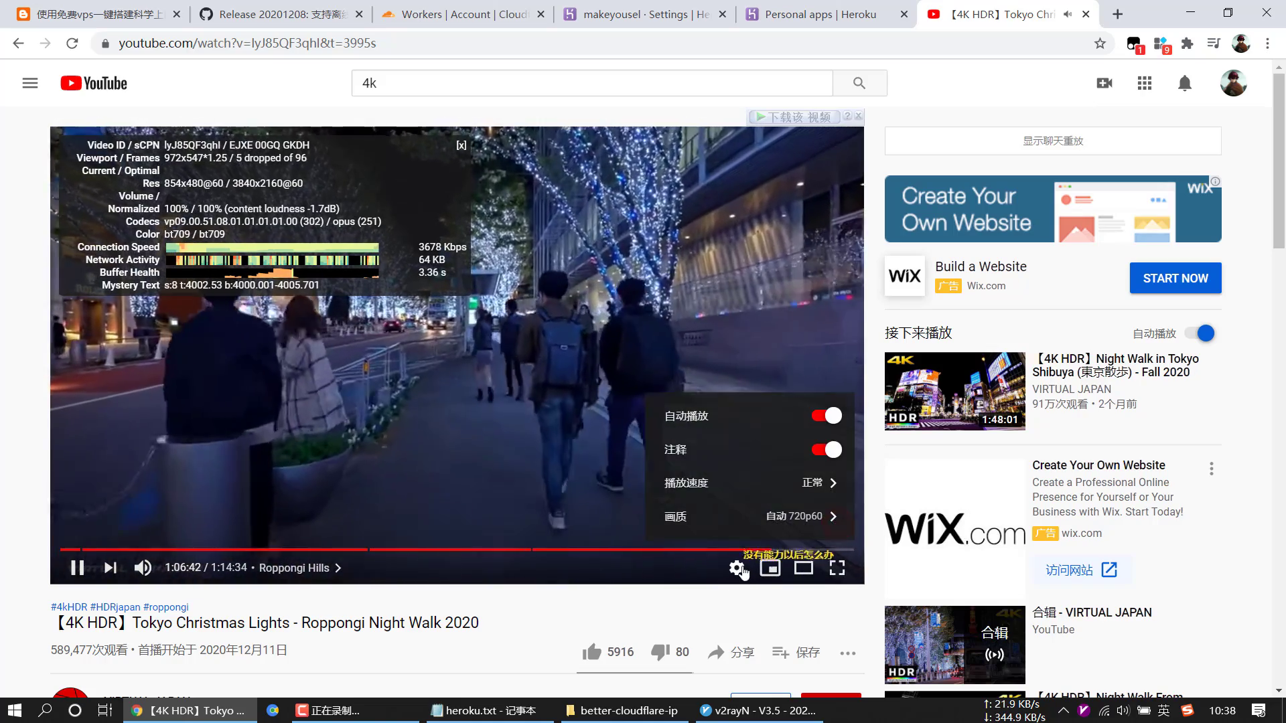
pyautogui.click(768, 517)
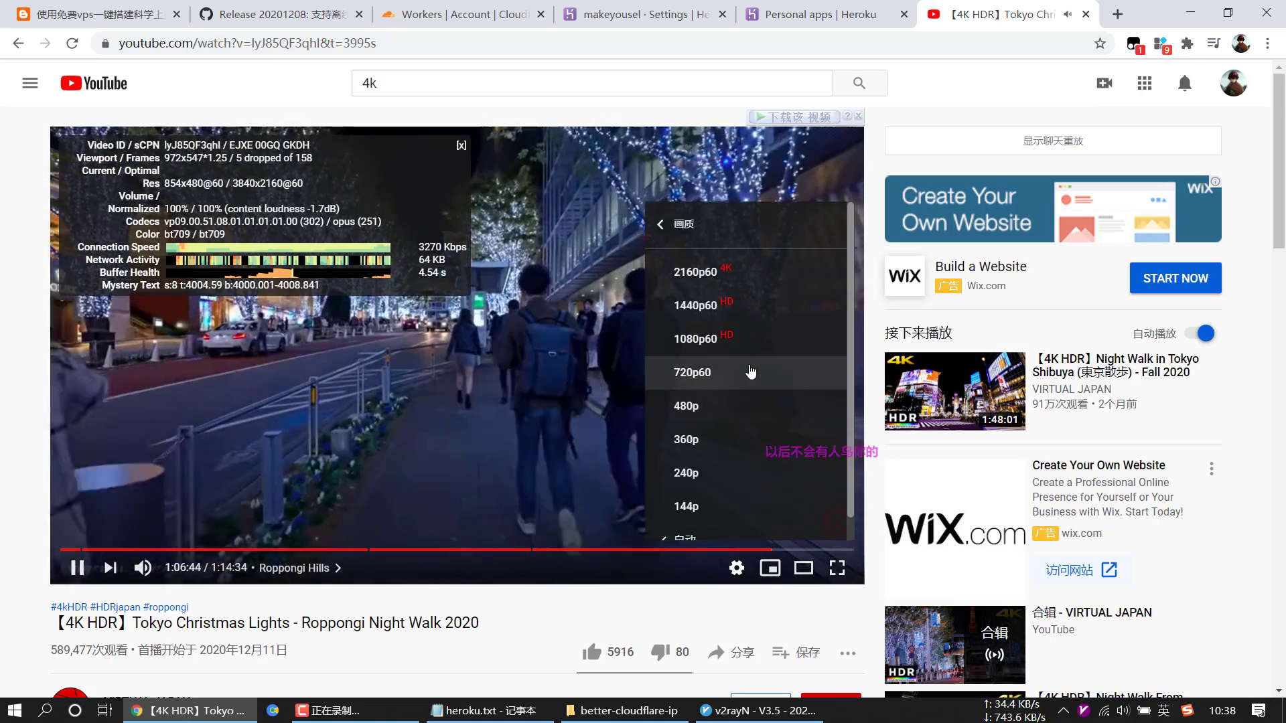
pyautogui.click(761, 275)
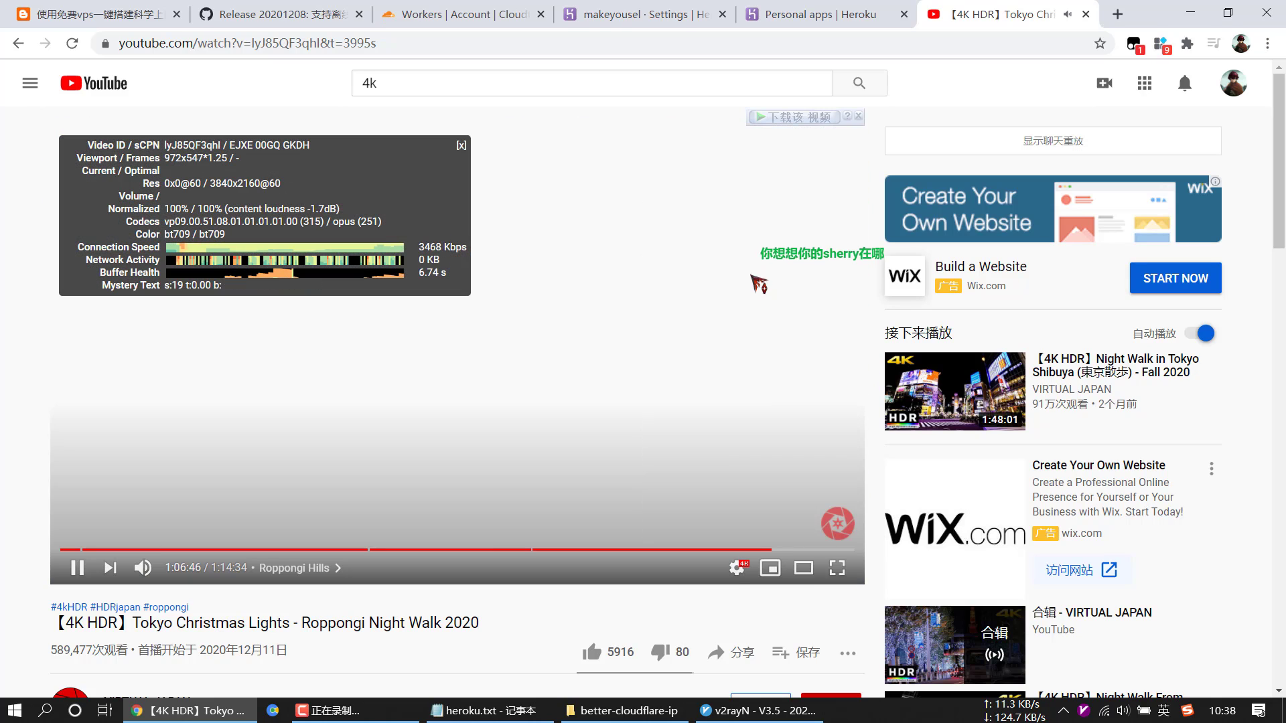